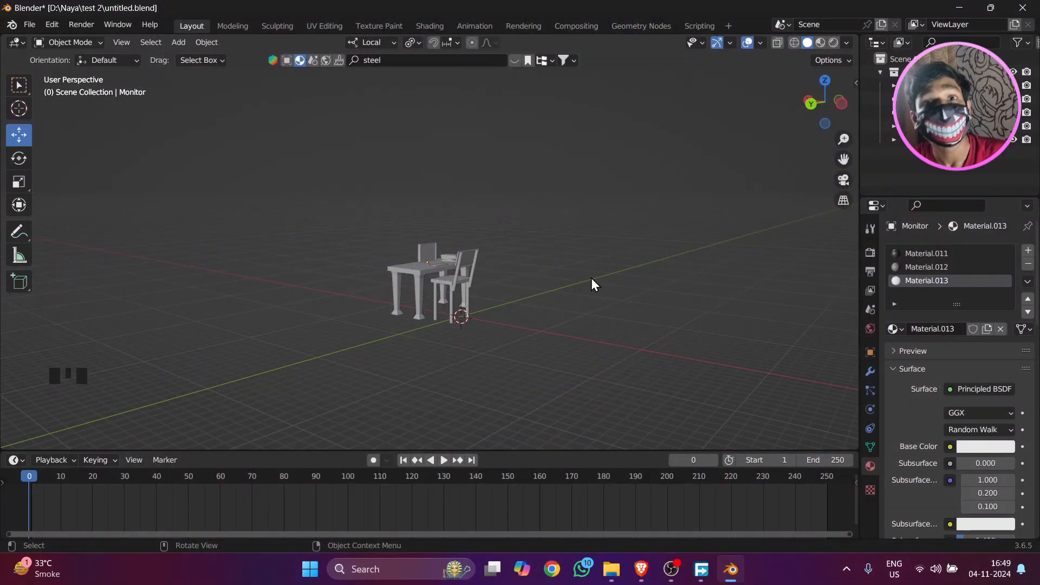
Set the world background strength to 0.
{"action": "left_click", "coordinate": [870, 328]}
{"action": "left_click", "coordinate": [982, 351]}
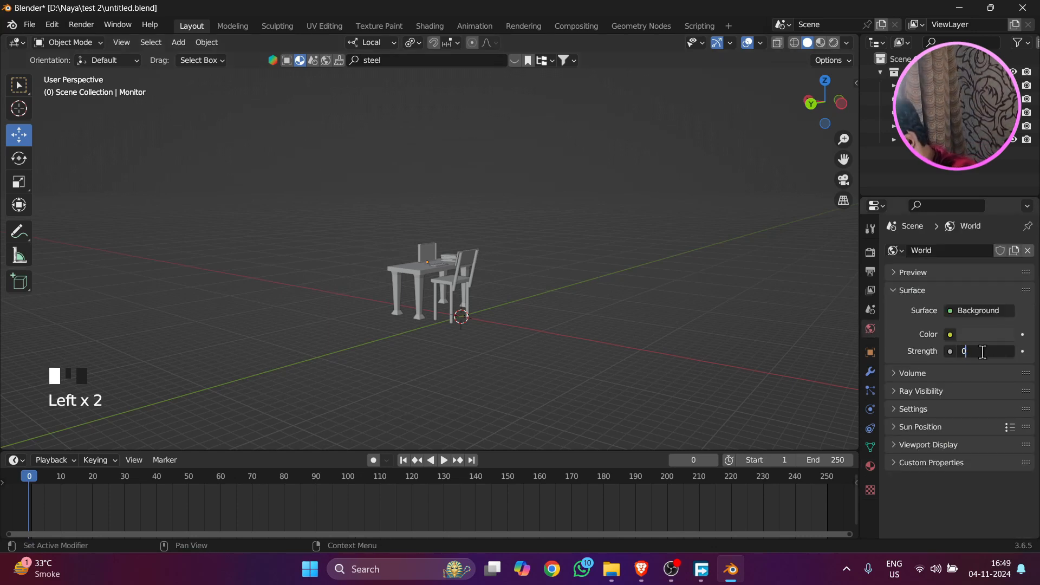
{"action": "key", "text": "Return"}
{"action": "left_click", "coordinate": [742, 303]}
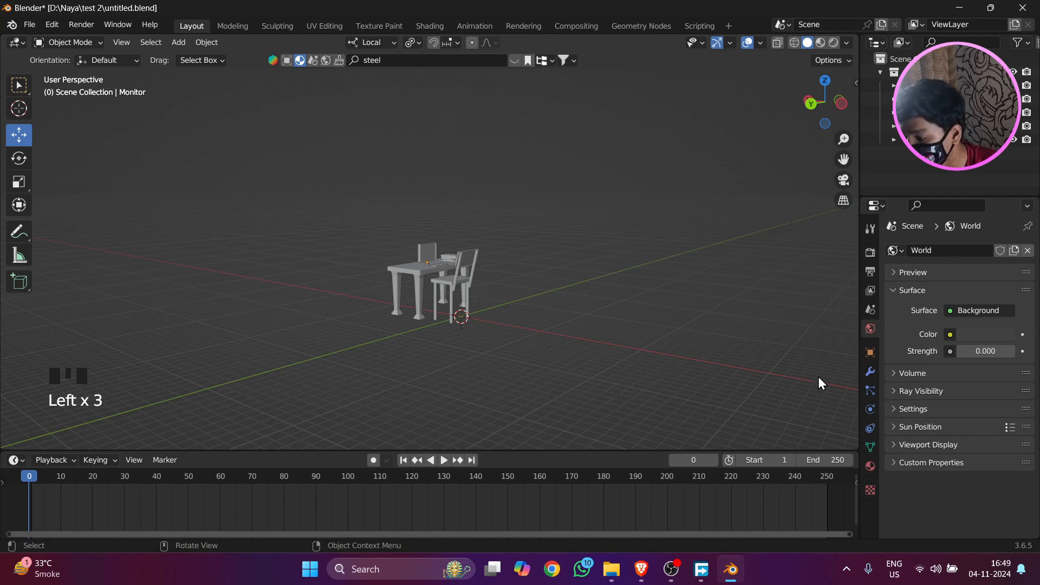
{"action": "left_click", "coordinate": [869, 353]}
{"action": "left_click", "coordinate": [870, 466]}
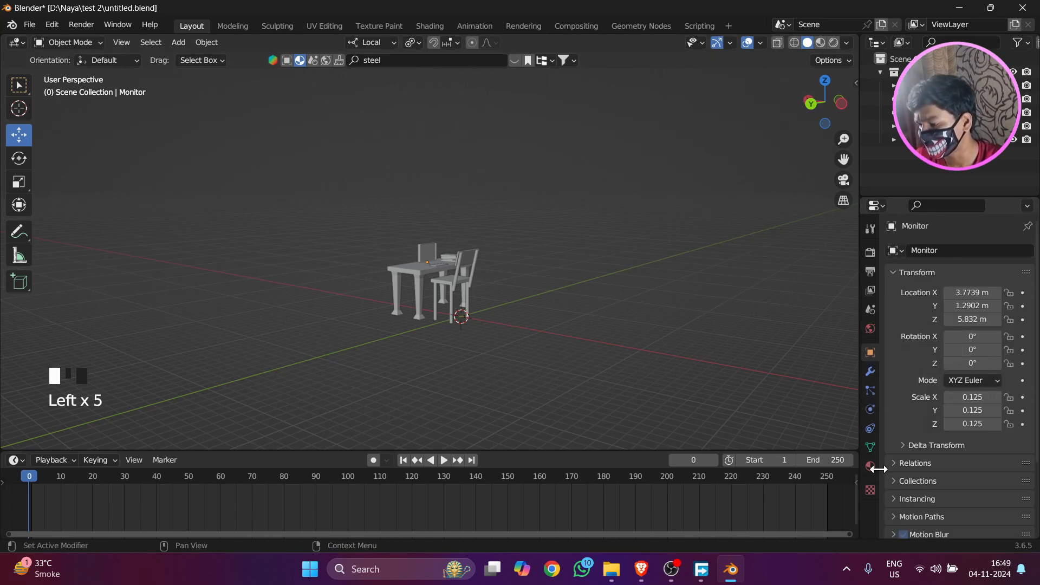
{"action": "left_click", "coordinate": [870, 467]}
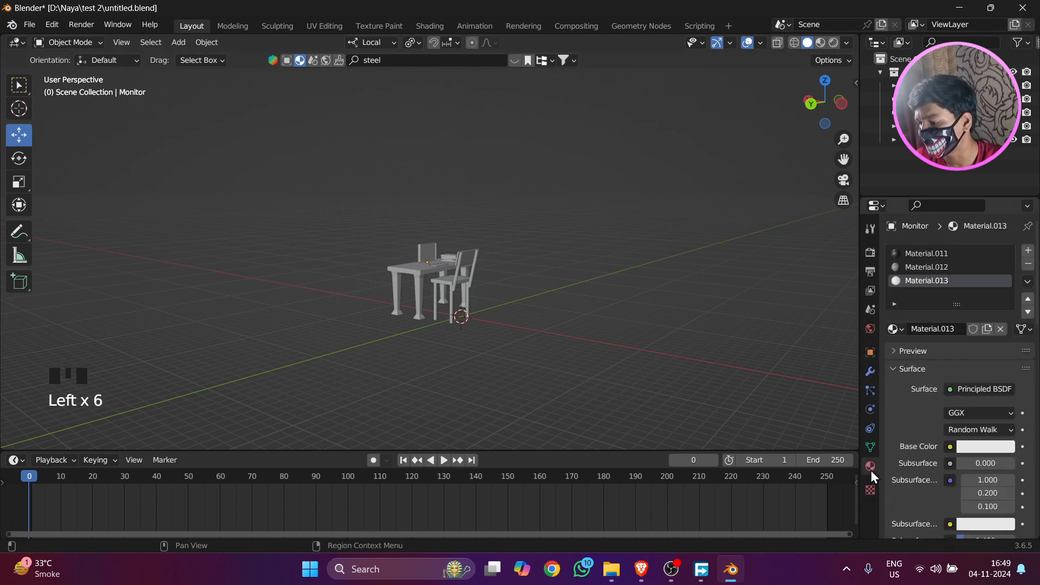
{"action": "left_click", "coordinate": [871, 330]}
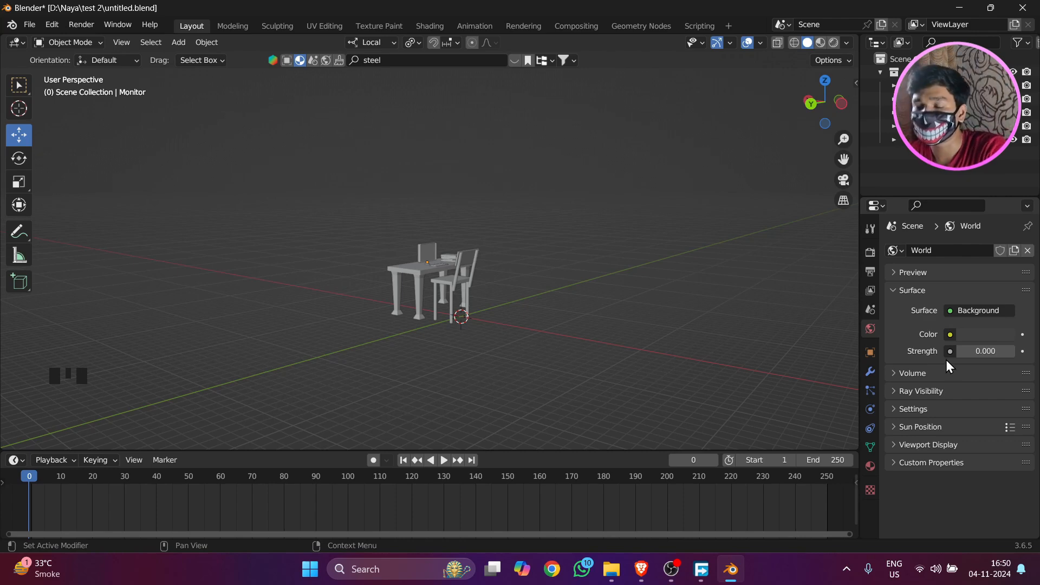
Switch the viewport to rendered shading and examine the light cast by the monitor screen onto the table.
{"action": "key", "text": "z"}
{"action": "left_click", "coordinate": [658, 203]}
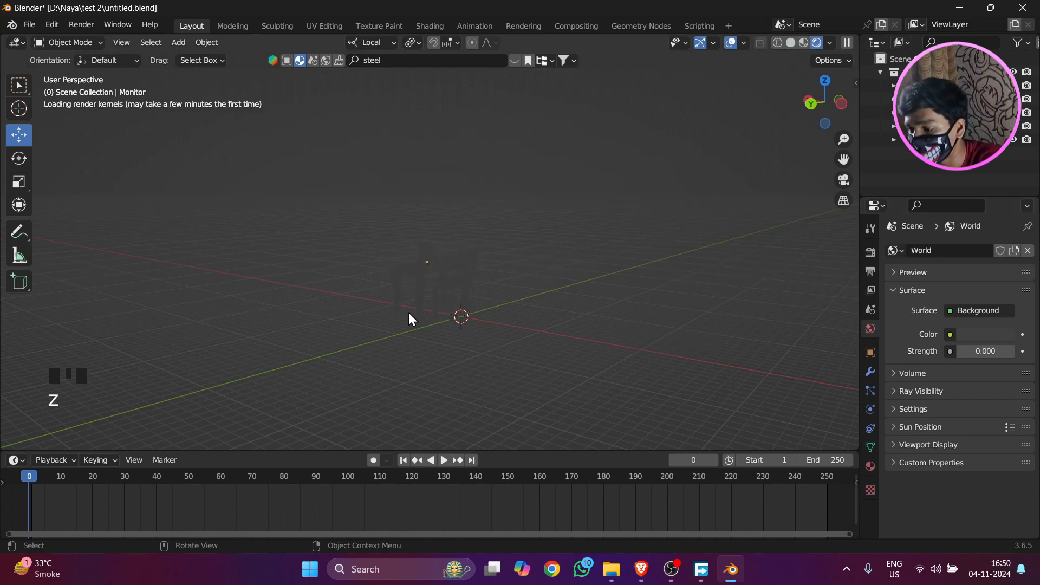
{"action": "scroll", "coordinate": [385, 287], "scroll_direction": "up", "scroll_amount": 5}
{"action": "middle_click_drag", "start_coordinate": [408, 219], "coordinate": [398, 290]}
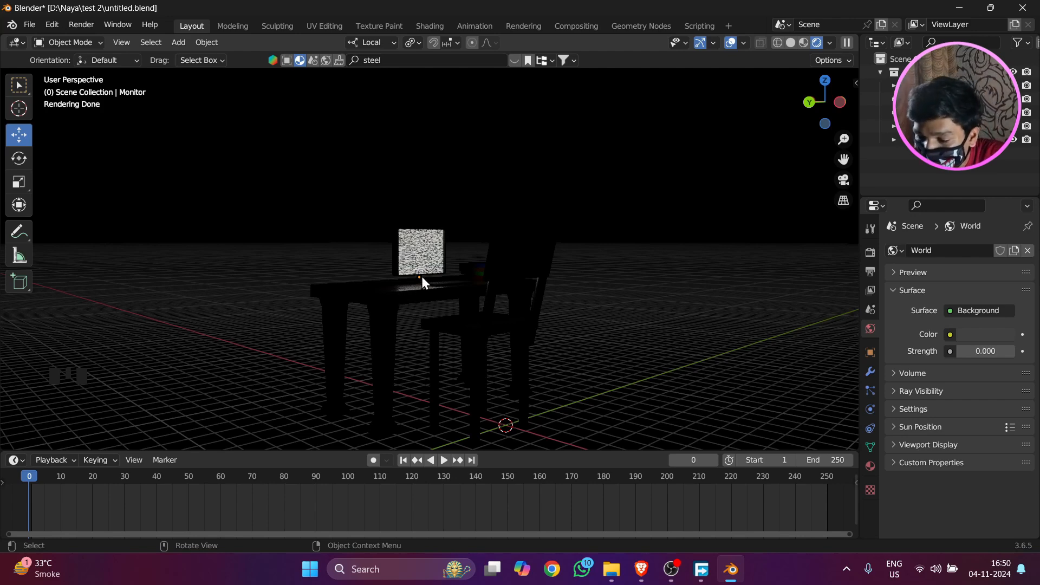
{"action": "middle_click_drag", "start_coordinate": [422, 276], "coordinate": [437, 283]}
{"action": "left_click", "coordinate": [408, 232]}
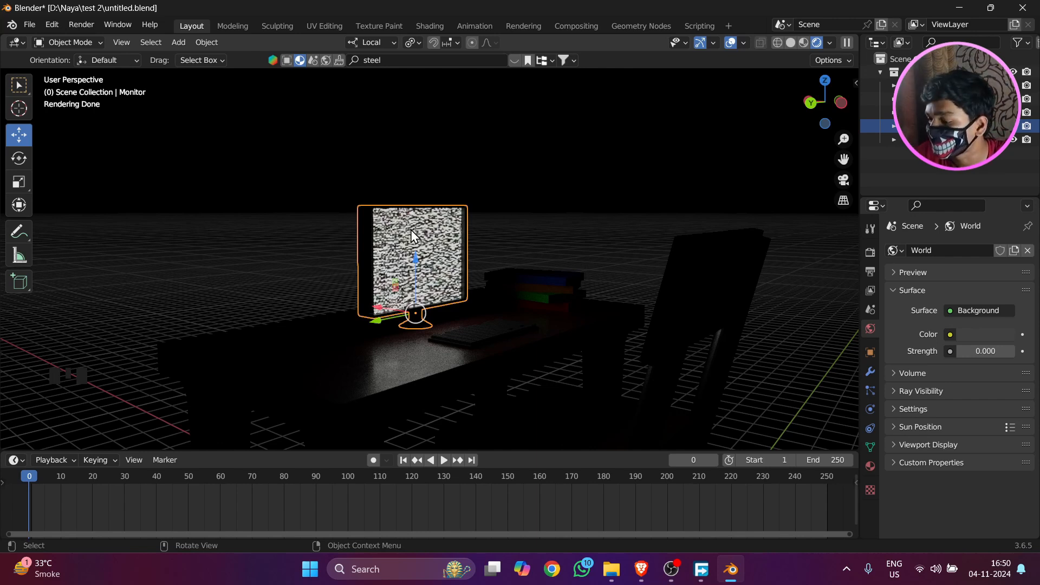
{"action": "middle_click_drag", "start_coordinate": [410, 230], "coordinate": [480, 245]}
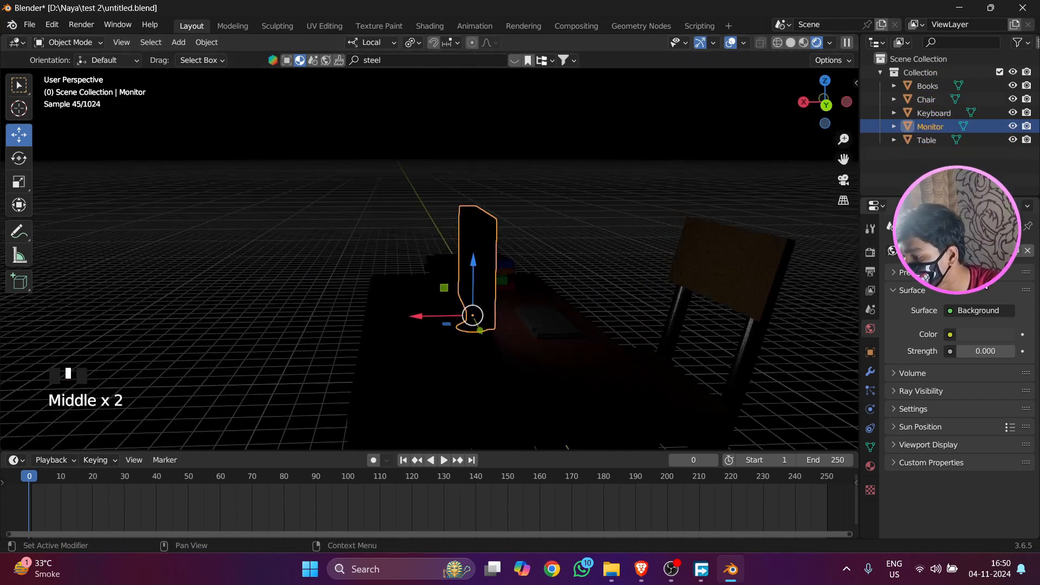
Hide the Monitor object to compare the scene without its light, and unhide it again.
{"action": "left_click", "coordinate": [1012, 127]}
{"action": "middle_click_drag", "start_coordinate": [262, 297], "coordinate": [281, 286]}
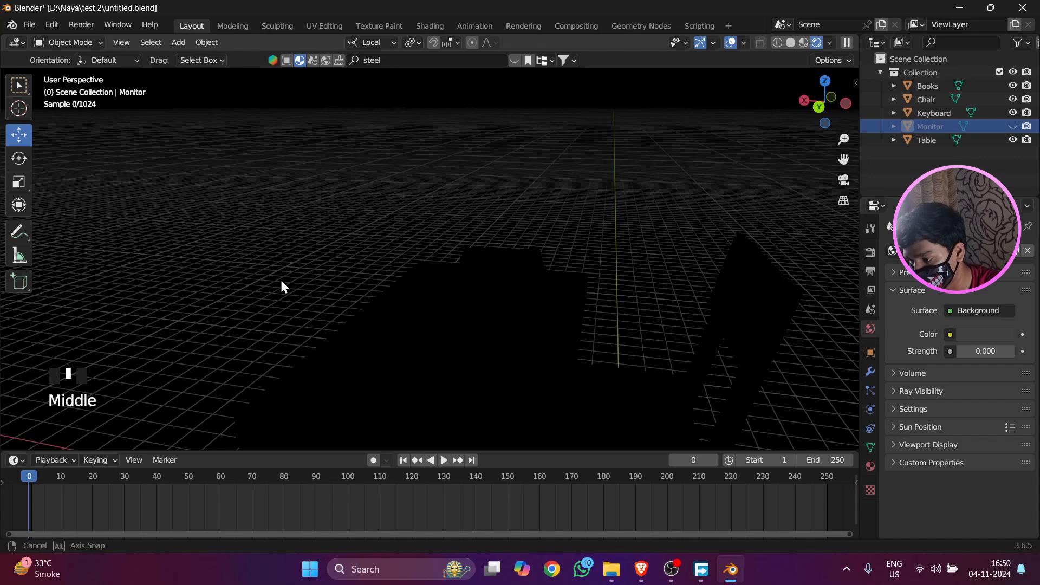
{"action": "left_click", "coordinate": [1013, 127]}
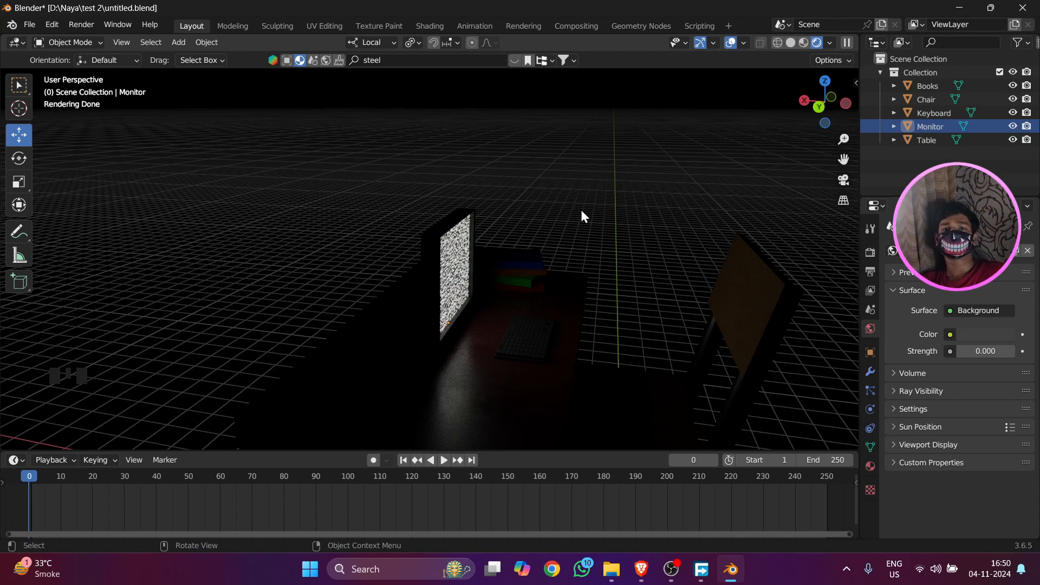
Return the viewport to solid shading with the whole table and chair in view.
{"action": "key", "text": "z"}
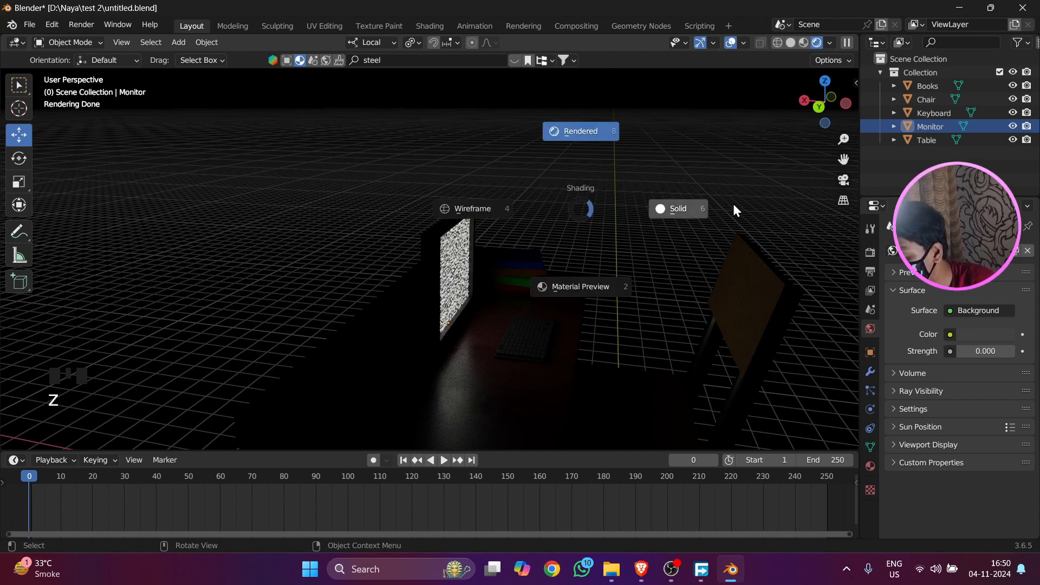
{"action": "left_click", "coordinate": [733, 203]}
{"action": "scroll", "coordinate": [685, 226], "scroll_direction": "down", "scroll_amount": 5}
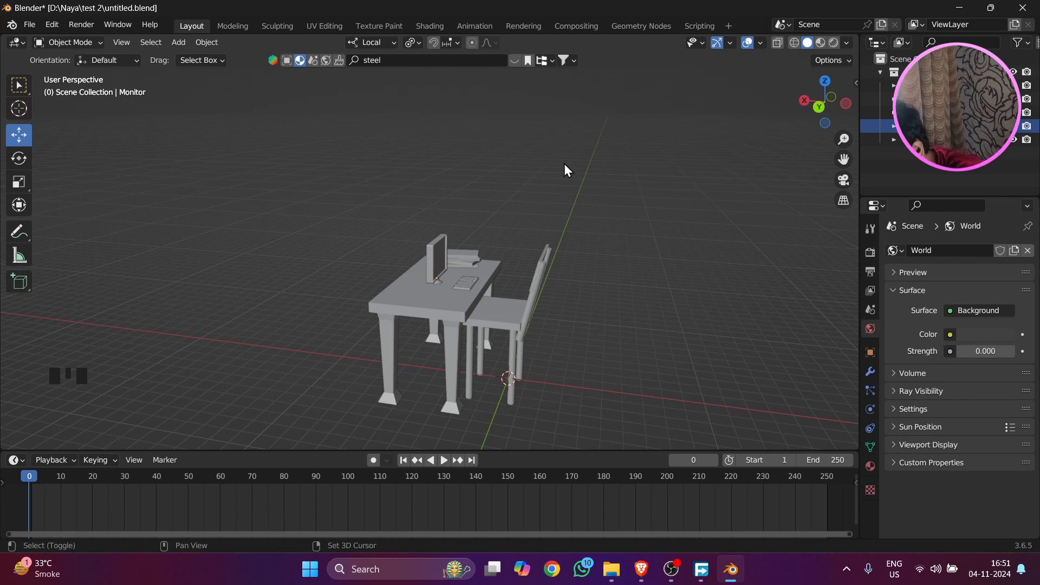
Add a camera and align it to a view of the table and chair seen at an angle from behind the chair.
{"action": "key", "text": "shift+a"}
{"action": "left_click", "coordinate": [498, 364]}
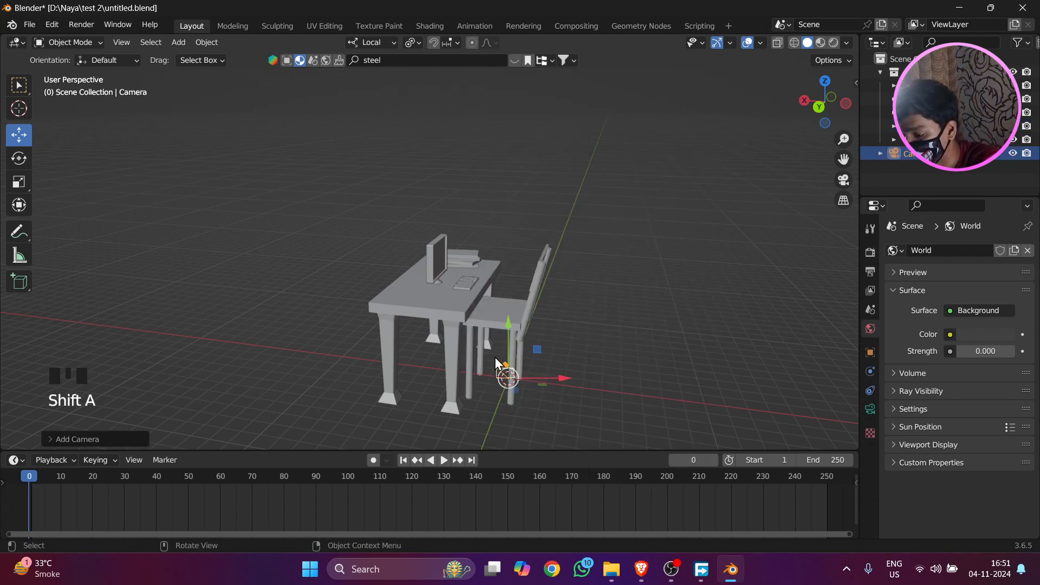
{"action": "middle_click_drag", "start_coordinate": [499, 364], "coordinate": [381, 261]}
{"action": "scroll", "coordinate": [361, 233], "scroll_direction": "up", "scroll_amount": 3}
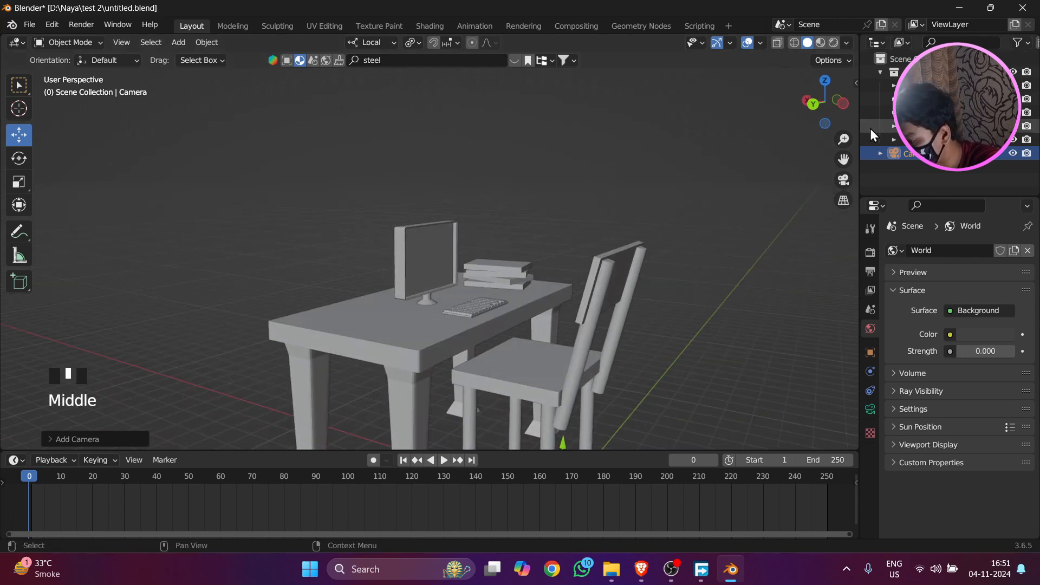
{"action": "left_click_drag", "start_coordinate": [844, 159], "coordinate": [796, 78]}
{"action": "left_click_drag", "start_coordinate": [572, 448], "coordinate": [587, 499]}
{"action": "scroll", "coordinate": [489, 340], "scroll_direction": "down", "scroll_amount": 2}
{"action": "middle_click_drag", "start_coordinate": [489, 339], "coordinate": [499, 315]}
{"action": "key", "text": "ctrl+alt+KP_0"}
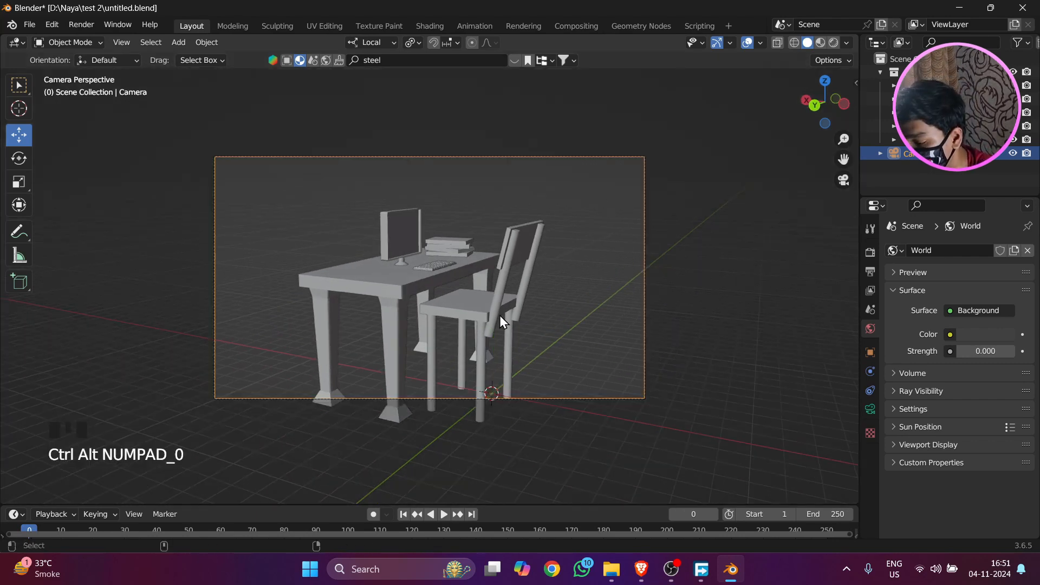
Lower the camera to a Z location of about 8.57 m so the table and chair fit in the frame.
{"action": "left_click", "coordinate": [870, 352]}
{"action": "left_click_drag", "start_coordinate": [981, 319], "coordinate": [925, 318]}
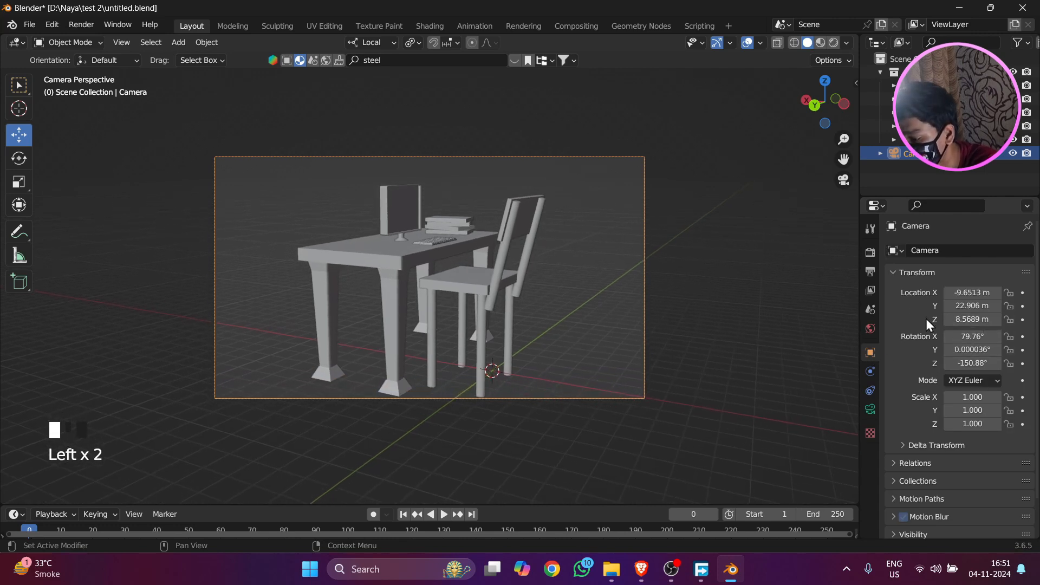
{"action": "left_click", "coordinate": [552, 308]}
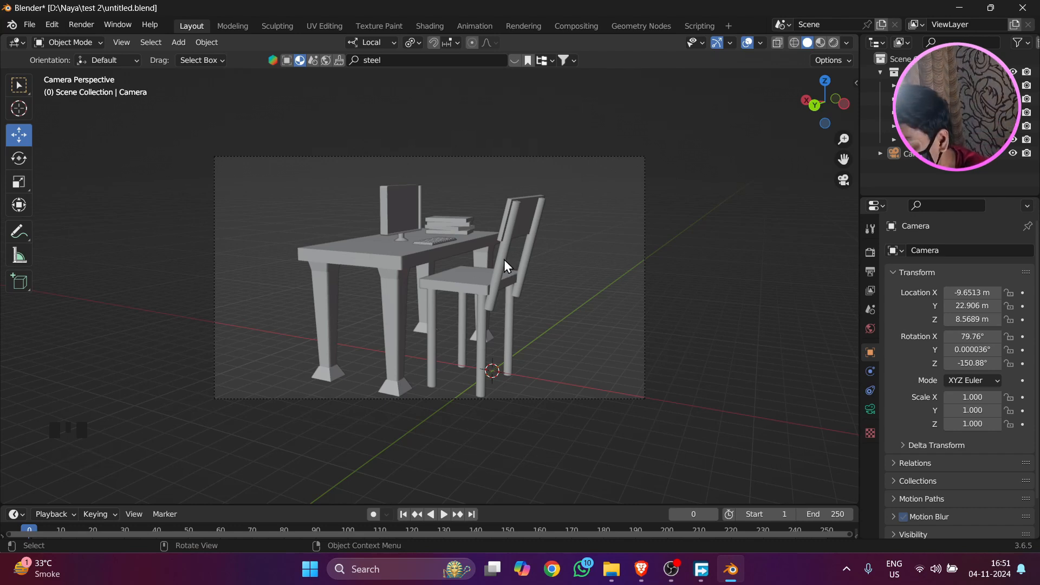
Add a plane as the floor under the furniture and scale it uniformly to about 17.13.
{"action": "key", "text": "shift+a"}
{"action": "mouse_move", "coordinate": [476, 58]}
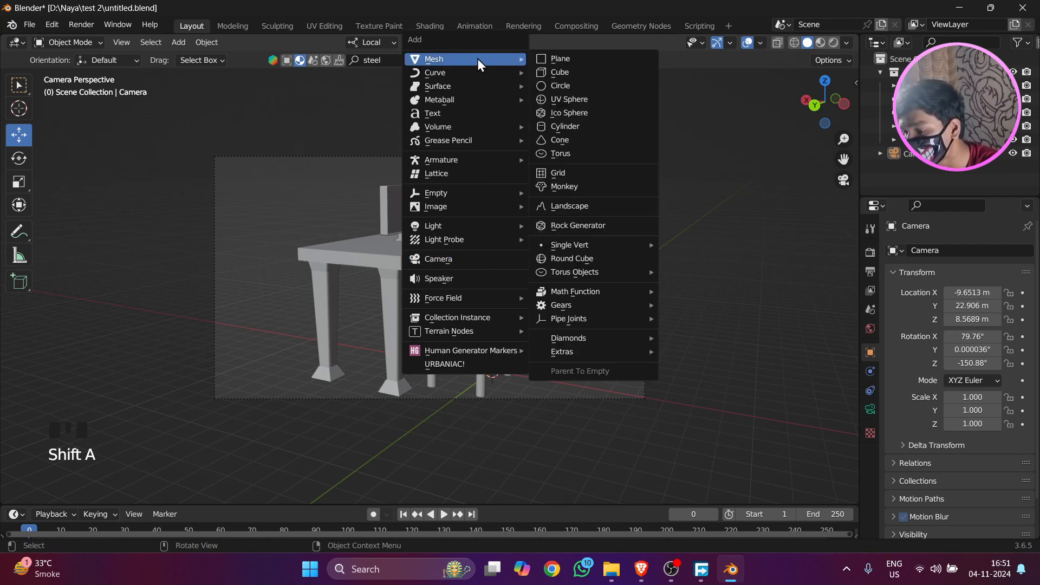
{"action": "left_click", "coordinate": [561, 58]}
{"action": "key", "text": "s"}
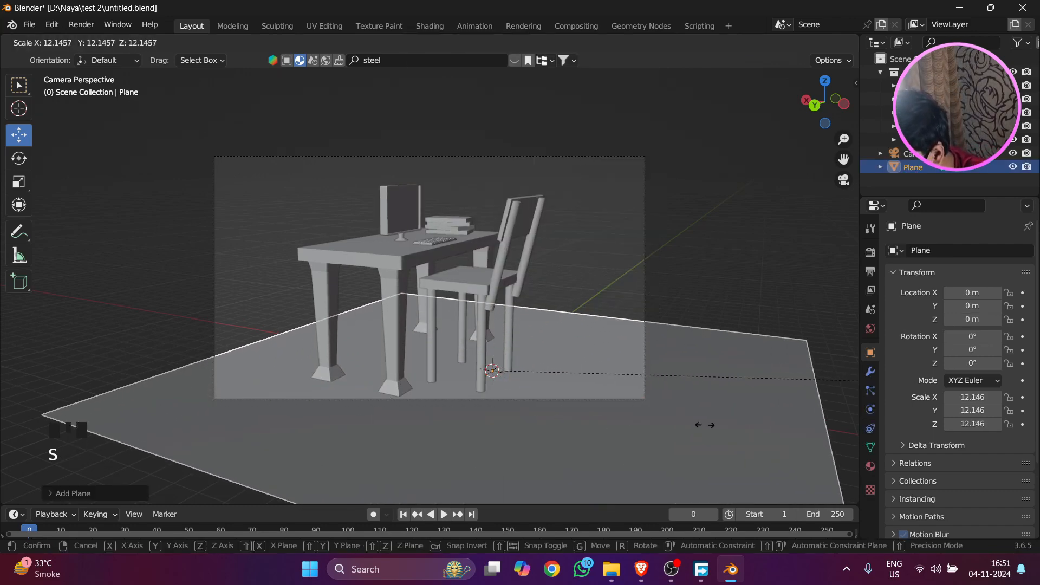
{"action": "left_click", "coordinate": [766, 453]}
Examine the floor plane's extent around the furniture from above and through the camera.
{"action": "scroll", "coordinate": [567, 366], "scroll_direction": "down", "scroll_amount": 3}
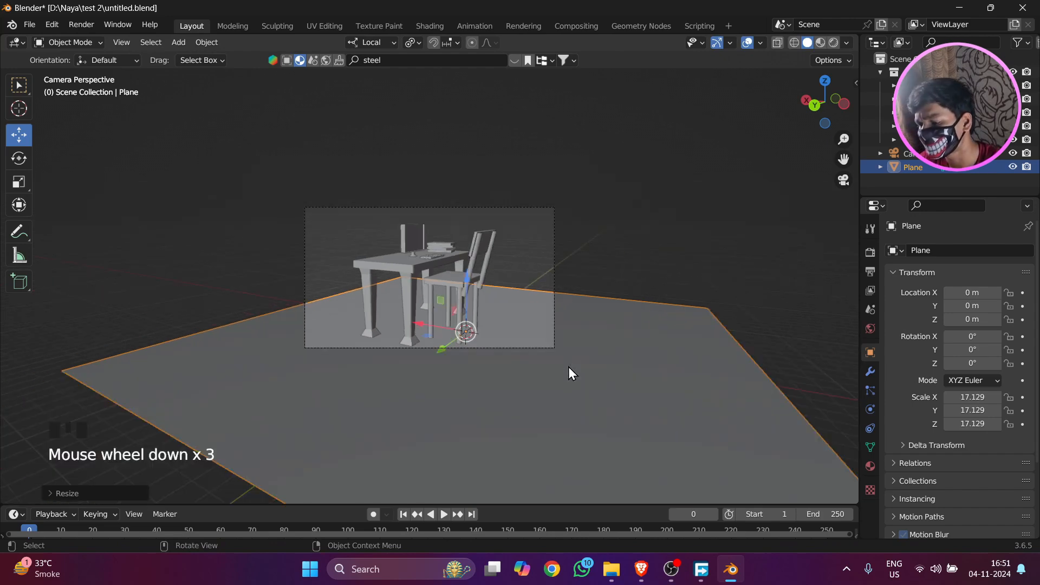
{"action": "scroll", "coordinate": [567, 366], "scroll_direction": "down", "scroll_amount": 3}
{"action": "left_click", "coordinate": [603, 260]}
{"action": "middle_click_drag", "start_coordinate": [626, 418], "coordinate": [301, 325]}
{"action": "scroll", "coordinate": [572, 293], "scroll_direction": "down", "scroll_amount": 5}
{"action": "scroll", "coordinate": [395, 320], "scroll_direction": "up", "scroll_amount": 3}
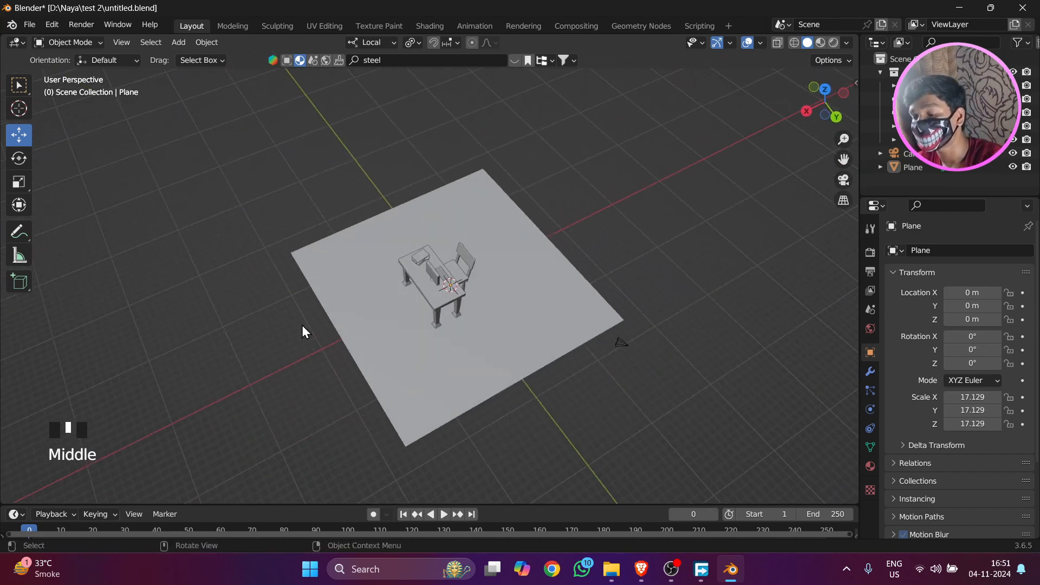
{"action": "key", "text": "KP_0"}
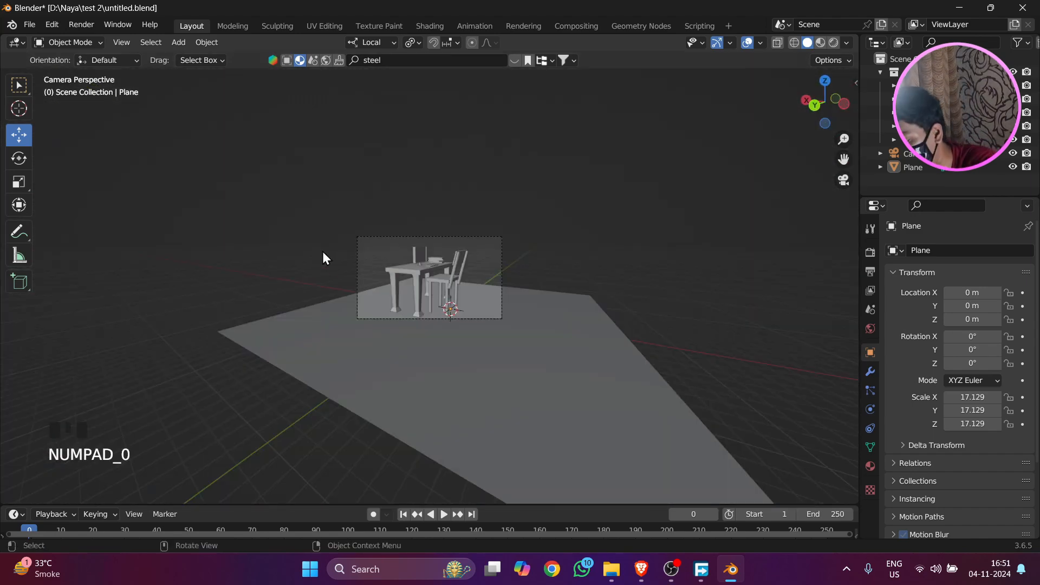
{"action": "scroll", "coordinate": [322, 252], "scroll_direction": "up", "scroll_amount": 8}
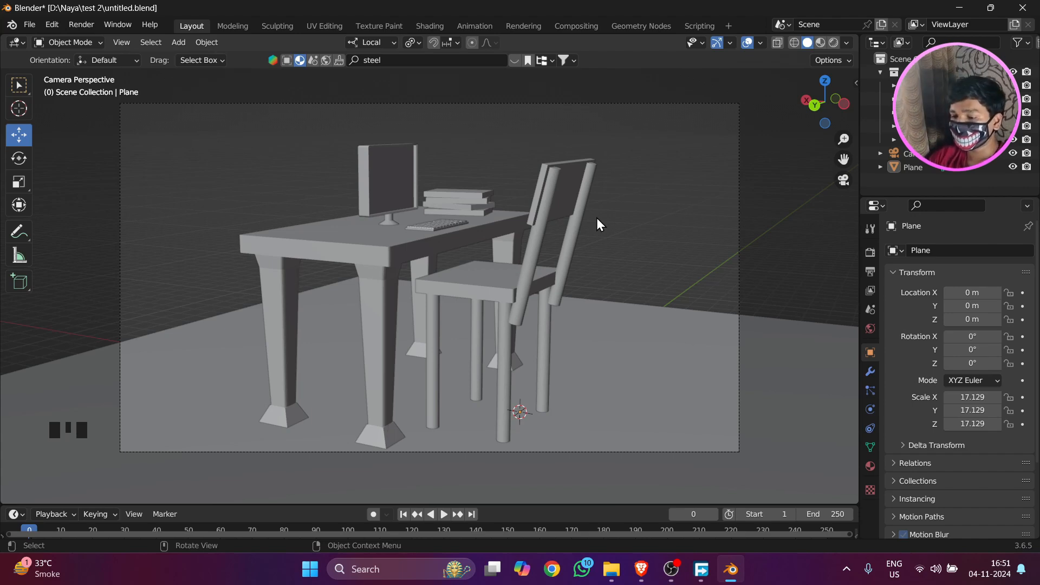
Preview the camera view in rendered shading and return to solid shading.
{"action": "left_click", "coordinate": [834, 47]}
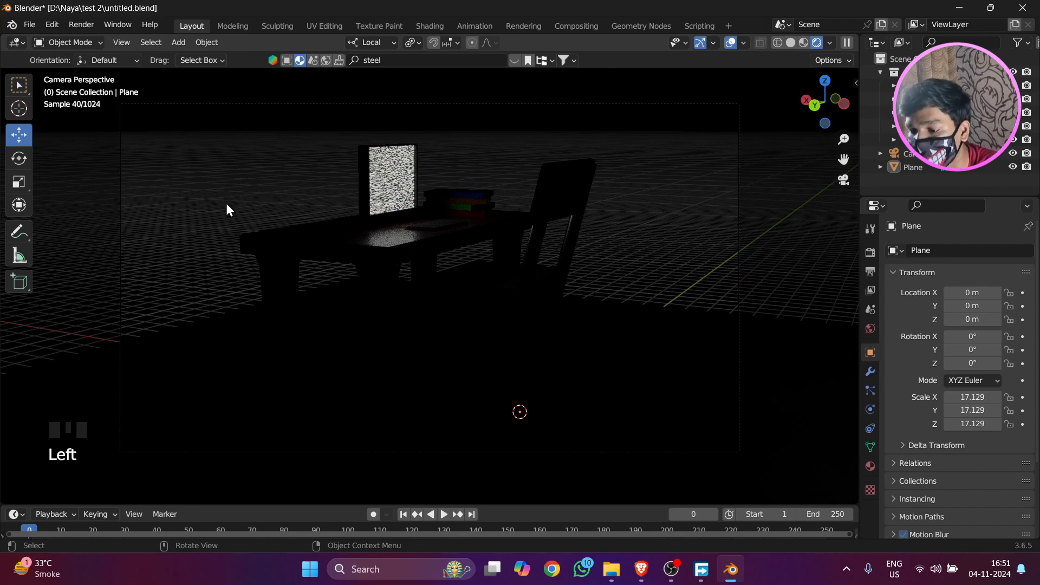
{"action": "key", "text": "z"}
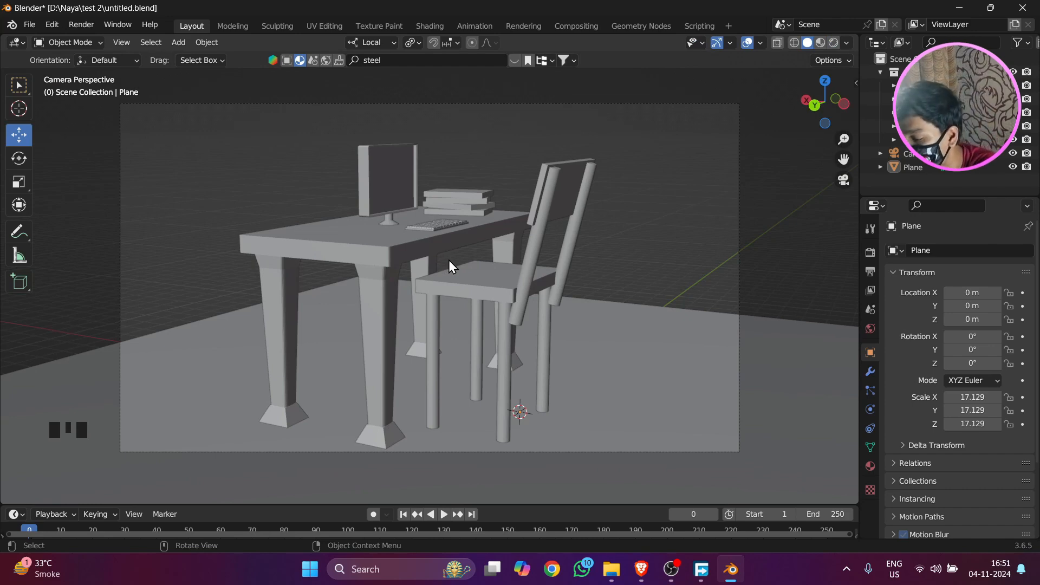
Add a cube and move it along the X axis to the floor's edge, at about 17.17 m.
{"action": "scroll", "coordinate": [477, 291], "scroll_direction": "down", "scroll_amount": 6}
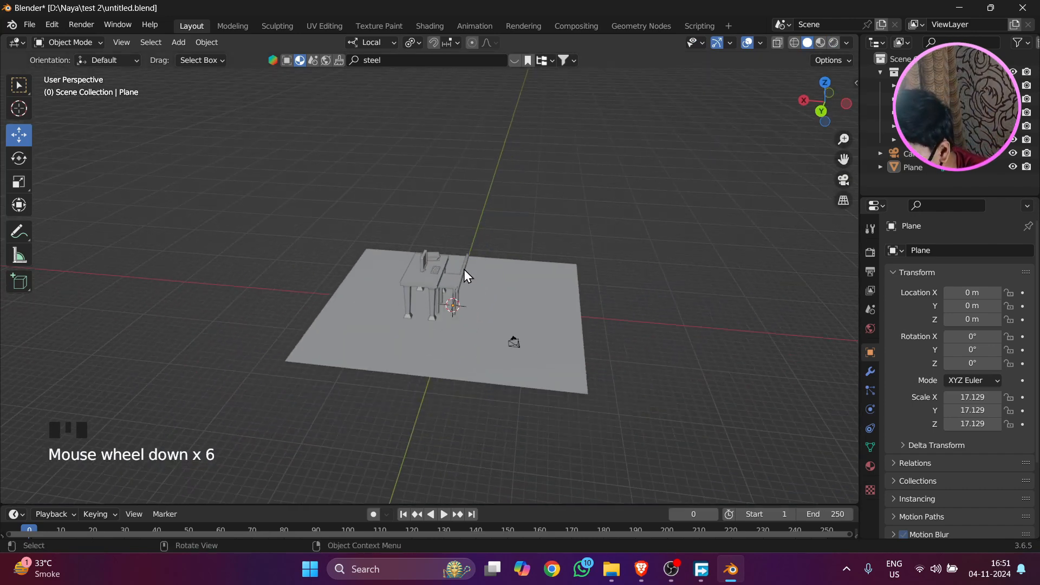
{"action": "middle_click_drag", "start_coordinate": [464, 271], "coordinate": [502, 250]}
{"action": "key", "text": "shift+a"}
{"action": "mouse_move", "coordinate": [482, 228]}
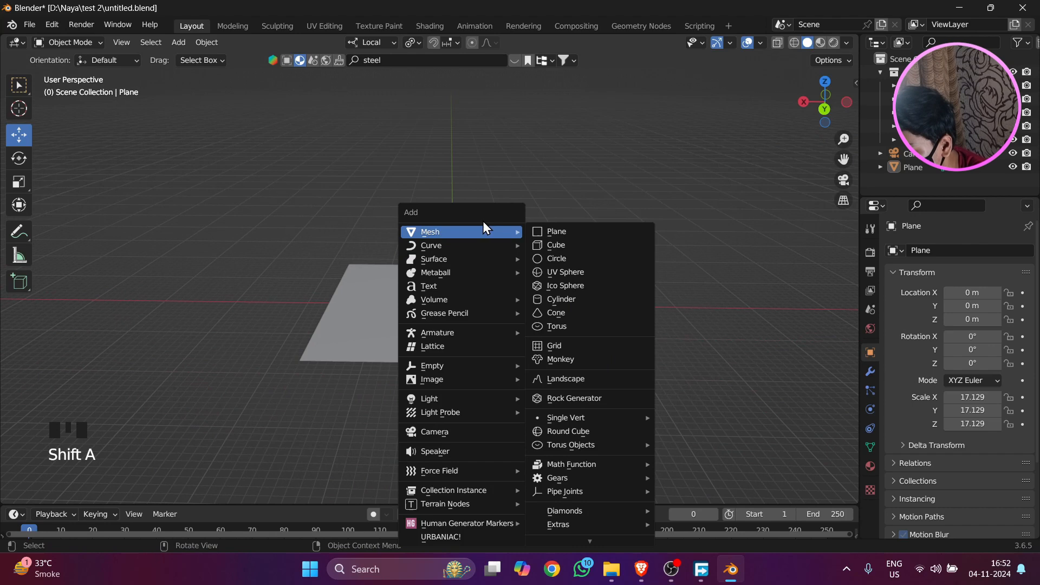
{"action": "left_click", "coordinate": [547, 245]}
{"action": "scroll", "coordinate": [402, 351], "scroll_direction": "up", "scroll_amount": 5}
{"action": "left_click_drag", "start_coordinate": [428, 343], "coordinate": [137, 325]}
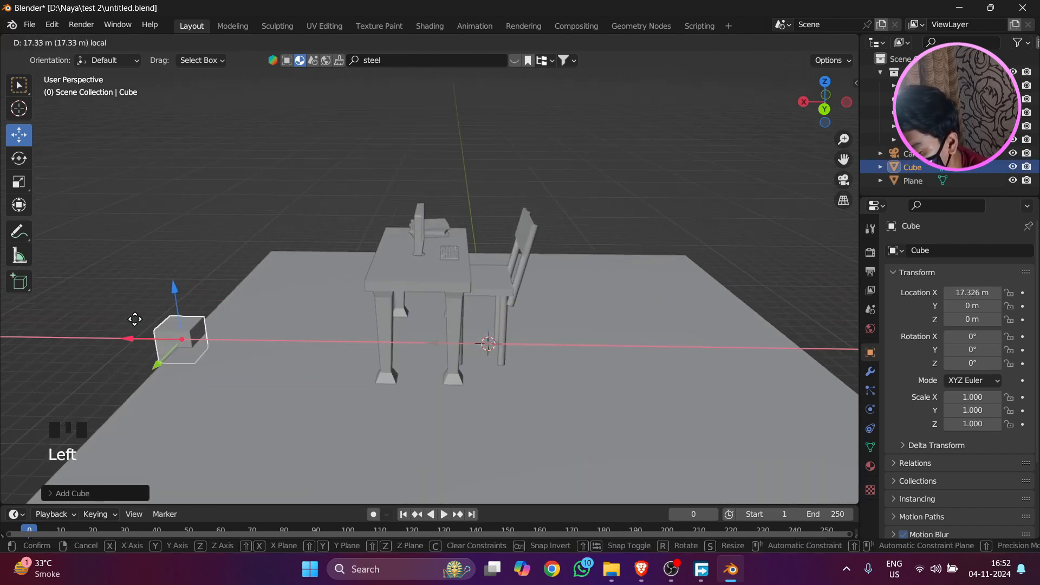
{"action": "middle_click_drag", "start_coordinate": [137, 325], "coordinate": [193, 306]}
Thin the cube to an X scale of about 0.242 and raise it to a Z location of about 5.82 m.
{"action": "scroll", "coordinate": [181, 310], "scroll_direction": "down", "scroll_amount": 3}
{"action": "key", "text": "s"}
{"action": "key", "text": "x"}
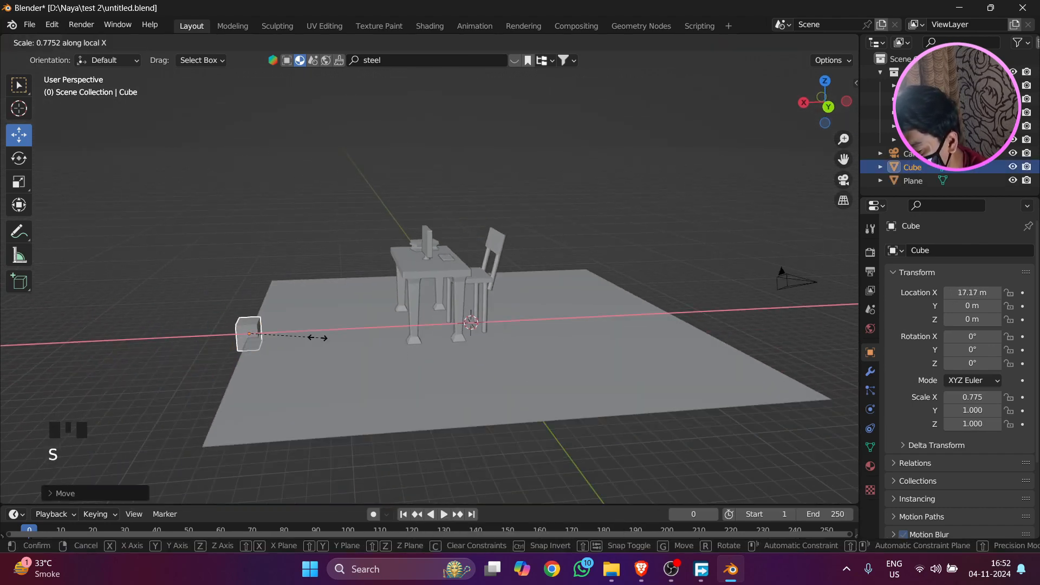
{"action": "left_click", "coordinate": [250, 311]}
{"action": "left_click_drag", "start_coordinate": [243, 278], "coordinate": [245, 255]}
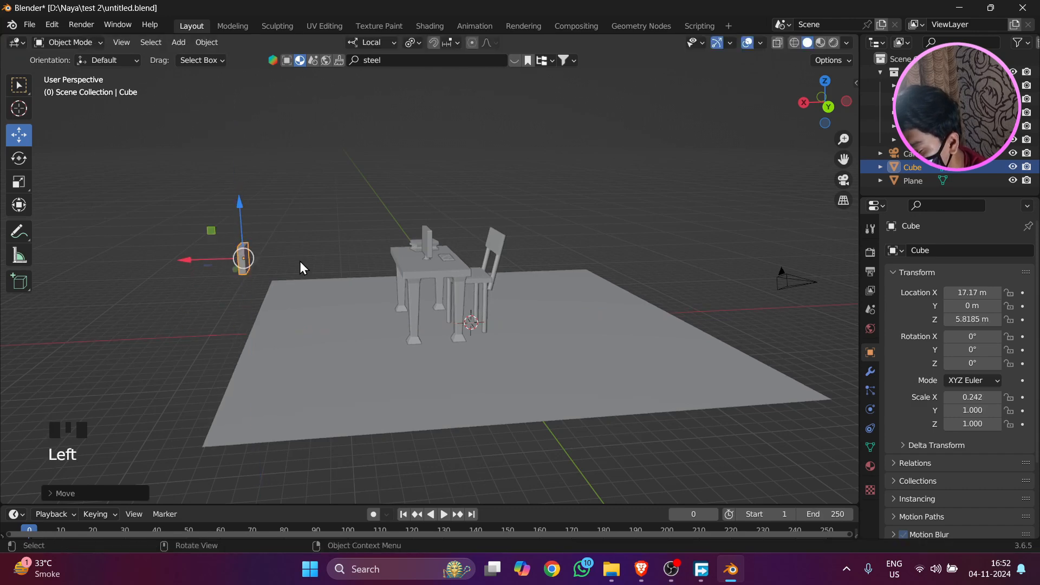
Stretch the cube into a wall with a Z scale of about 5.91 and a Y scale of about 15.43, and check it through the camera.
{"action": "middle_click_drag", "start_coordinate": [245, 255], "coordinate": [193, 253]}
{"action": "key", "text": "s"}
{"action": "key", "text": "z"}
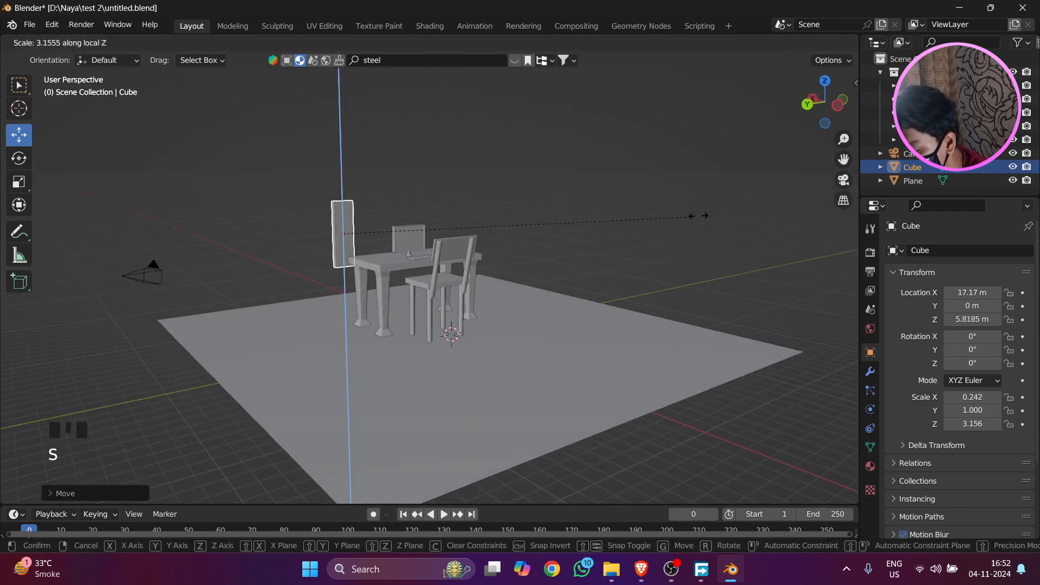
{"action": "left_click", "coordinate": [140, 246]}
{"action": "key", "text": "s"}
{"action": "key", "text": "y"}
{"action": "key", "text": "y"}
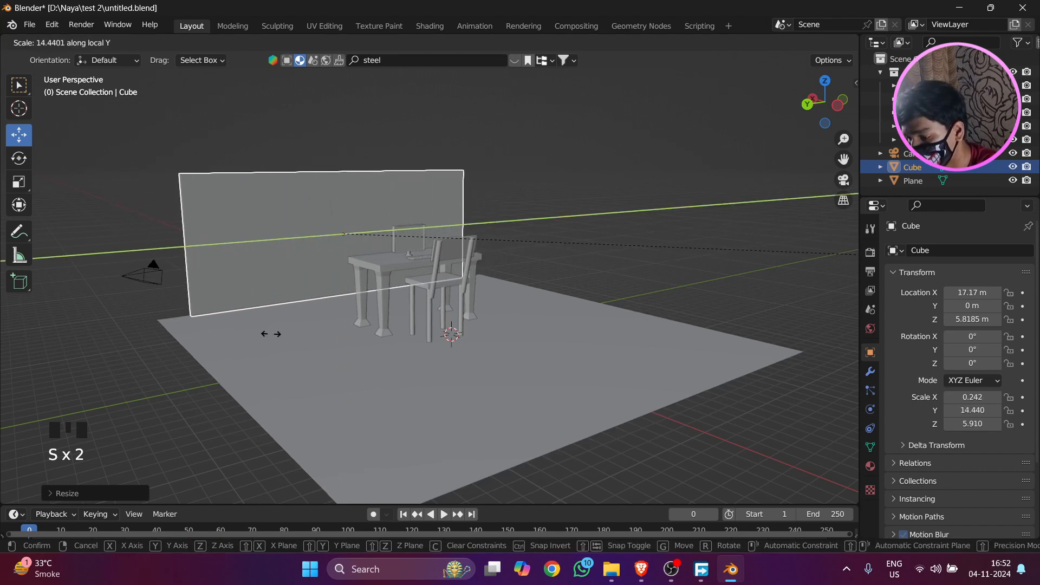
{"action": "left_click", "coordinate": [446, 347]}
{"action": "key", "text": "KP_0"}
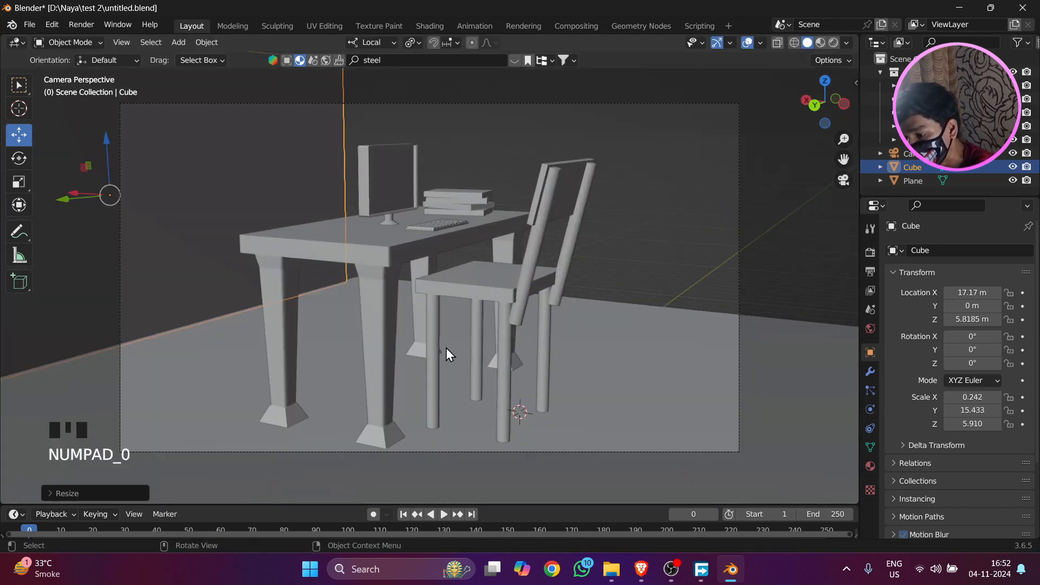
{"action": "scroll", "coordinate": [601, 310], "scroll_direction": "down", "scroll_amount": 3}
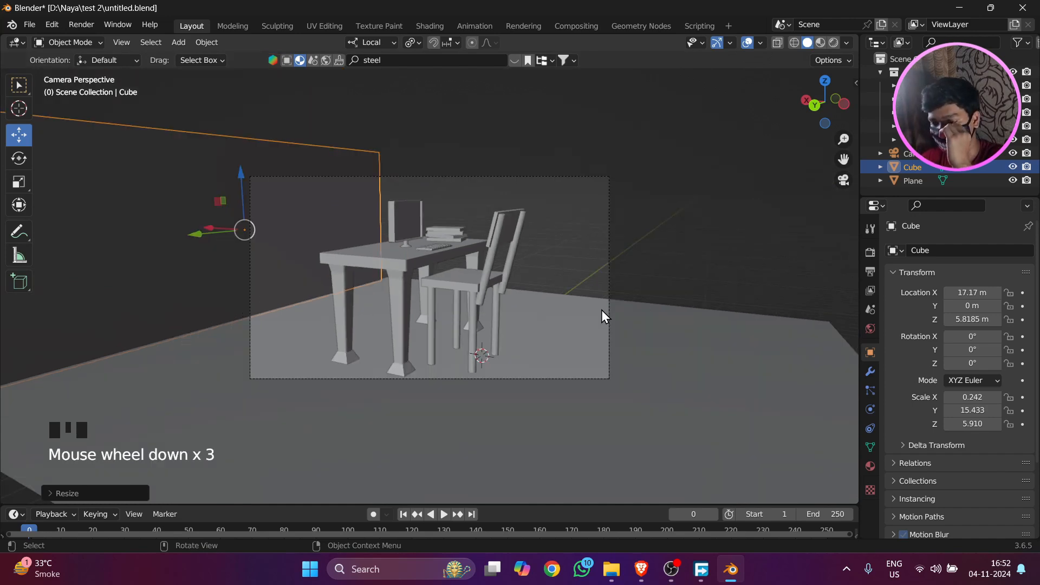
Duplicate the wall and move the copy along its X axis to a location of about 10.54 m.
{"action": "middle_click_drag", "start_coordinate": [551, 284], "coordinate": [503, 301]}
{"action": "scroll", "coordinate": [414, 272], "scroll_direction": "down", "scroll_amount": 5}
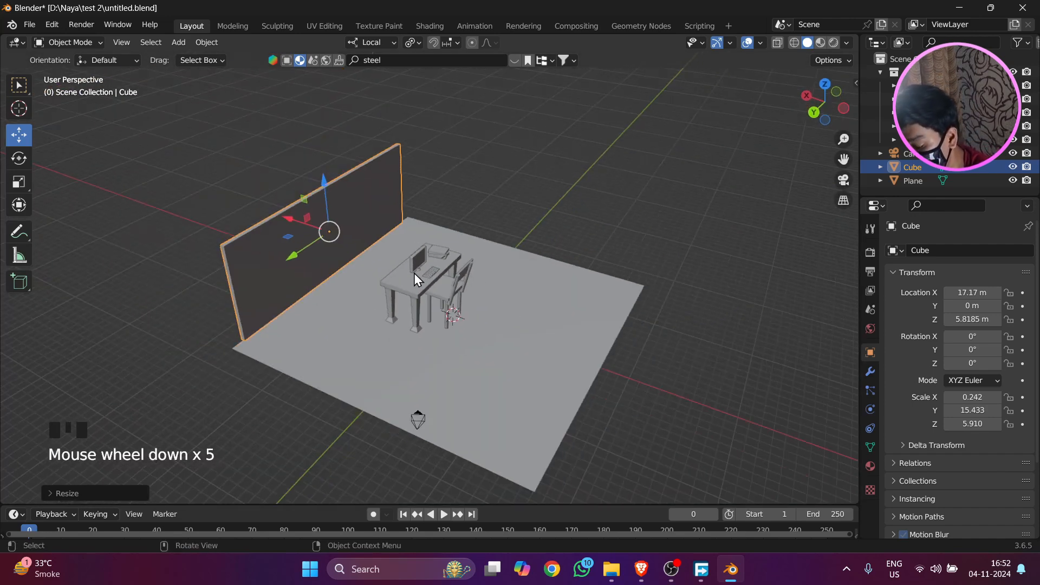
{"action": "key", "text": "ctrl+c"}
{"action": "key", "text": "ctrl+v"}
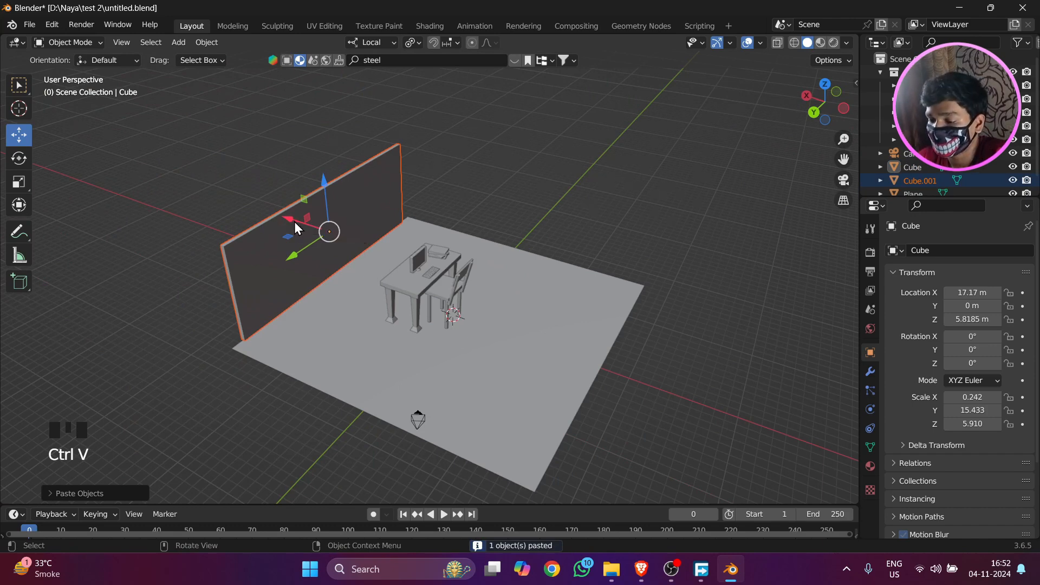
{"action": "left_click_drag", "start_coordinate": [294, 222], "coordinate": [339, 252]}
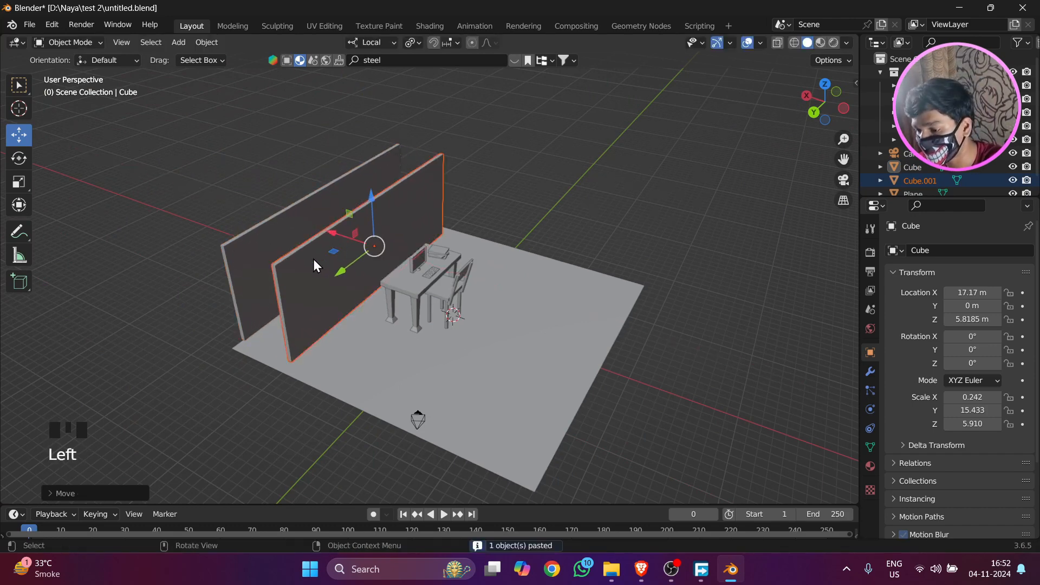
{"action": "left_click", "coordinate": [325, 264]}
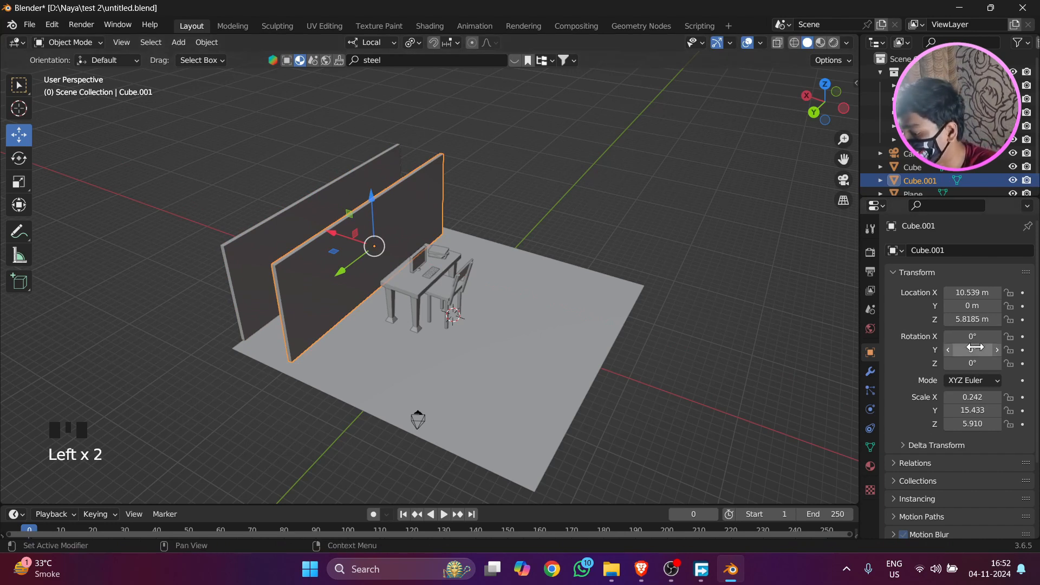
Try to rotate the duplicated wall 90° about the Y axis, and undo the rotation.
{"action": "left_click_drag", "start_coordinate": [973, 336], "coordinate": [973, 339]}
{"action": "key", "text": "ctrl+z"}
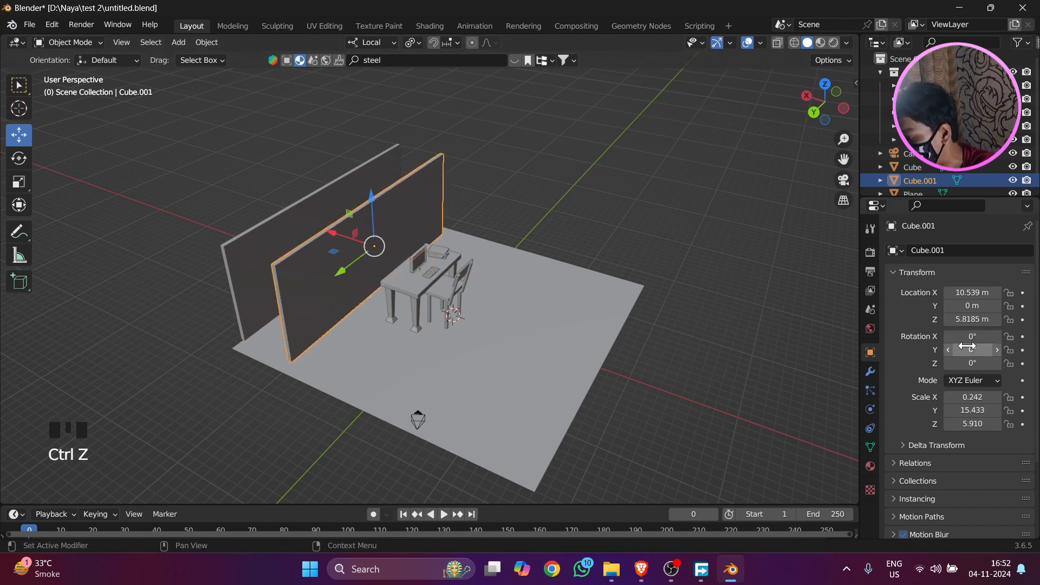
{"action": "left_click", "coordinate": [968, 348]}
{"action": "type", "text": "90"}
{"action": "key", "text": "Return"}
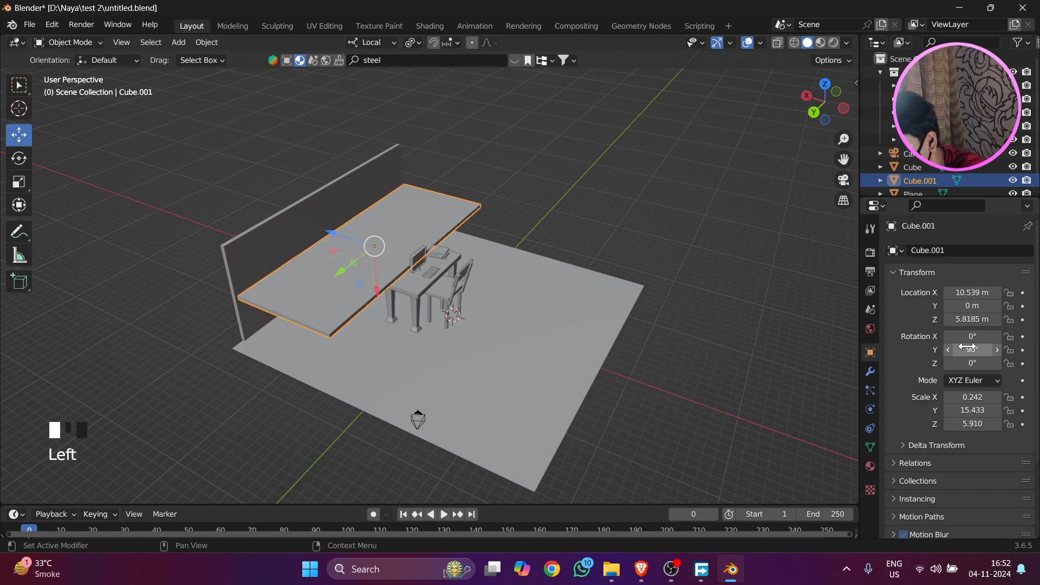
{"action": "key", "text": "ctrl+z"}
Rotate the duplicated wall 90° about Z and move it to the floor's back edge, at about X 1.87 m and Y -18.21 m.
{"action": "left_click", "coordinate": [978, 362]}
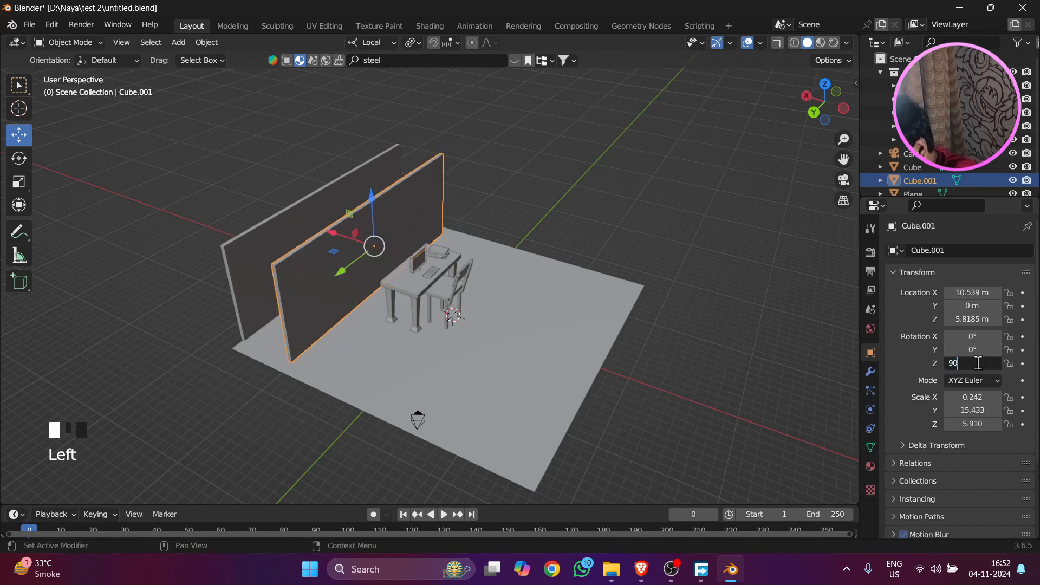
{"action": "type", "text": "90"}
{"action": "key", "text": "Return"}
{"action": "left_click_drag", "start_coordinate": [348, 265], "coordinate": [460, 243]}
{"action": "left_click_drag", "start_coordinate": [487, 203], "coordinate": [532, 251]}
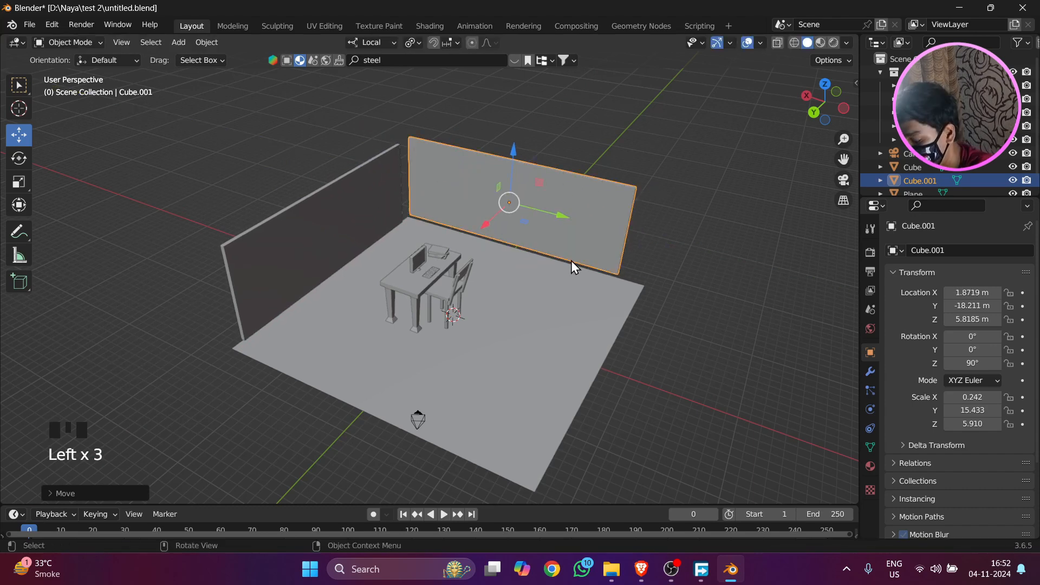
Lengthen the back wall to a Y scale of about 16.72 and shift it to a Y location of about -15.63 m.
{"action": "key", "text": "KP_0"}
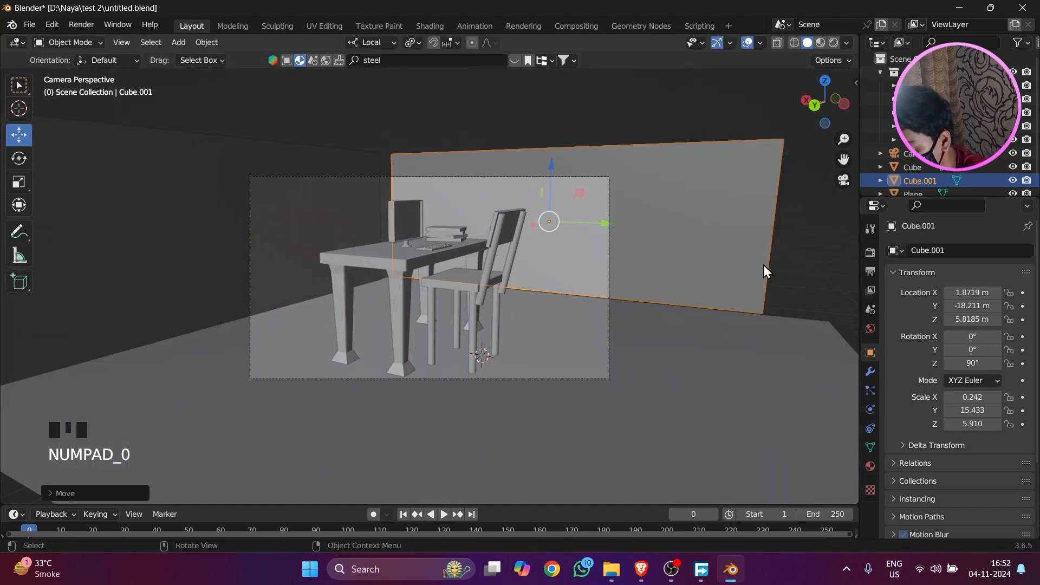
{"action": "key", "text": "s"}
{"action": "key", "text": "y"}
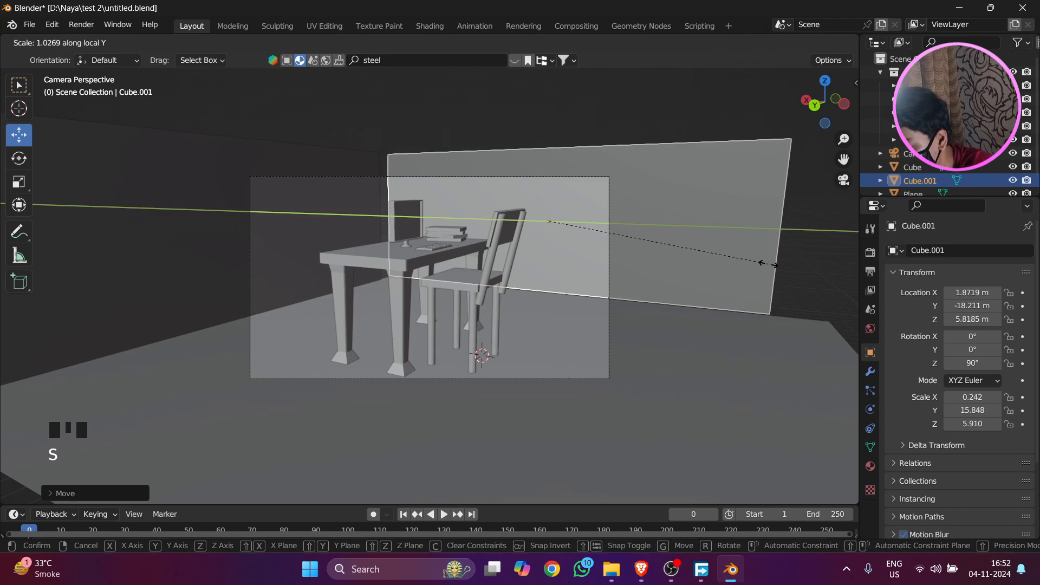
{"action": "left_click", "coordinate": [774, 269]}
{"action": "scroll", "coordinate": [683, 331], "scroll_direction": "down", "scroll_amount": 5}
{"action": "middle_click_drag", "start_coordinate": [765, 270], "coordinate": [625, 326]}
{"action": "left_click_drag", "start_coordinate": [520, 294], "coordinate": [498, 285]}
{"action": "left_click", "coordinate": [626, 265]}
Examine the outer corner where the two walls meet and return to the camera view.
{"action": "middle_click_drag", "start_coordinate": [626, 265], "coordinate": [542, 199]}
{"action": "scroll", "coordinate": [692, 269], "scroll_direction": "up", "scroll_amount": 5}
{"action": "scroll", "coordinate": [451, 278], "scroll_direction": "up", "scroll_amount": 3}
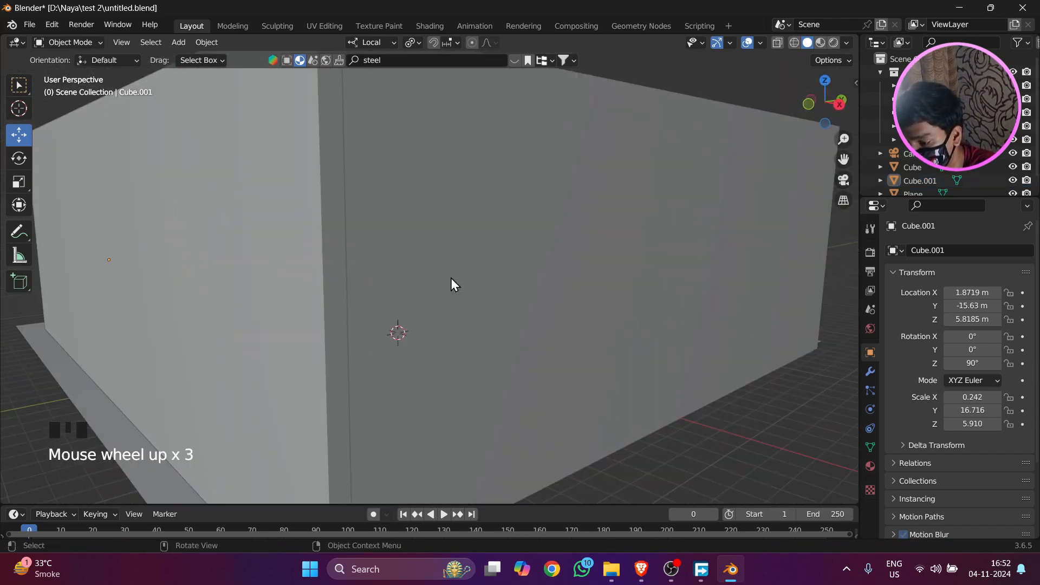
{"action": "middle_click_drag", "start_coordinate": [451, 278], "coordinate": [48, 262]}
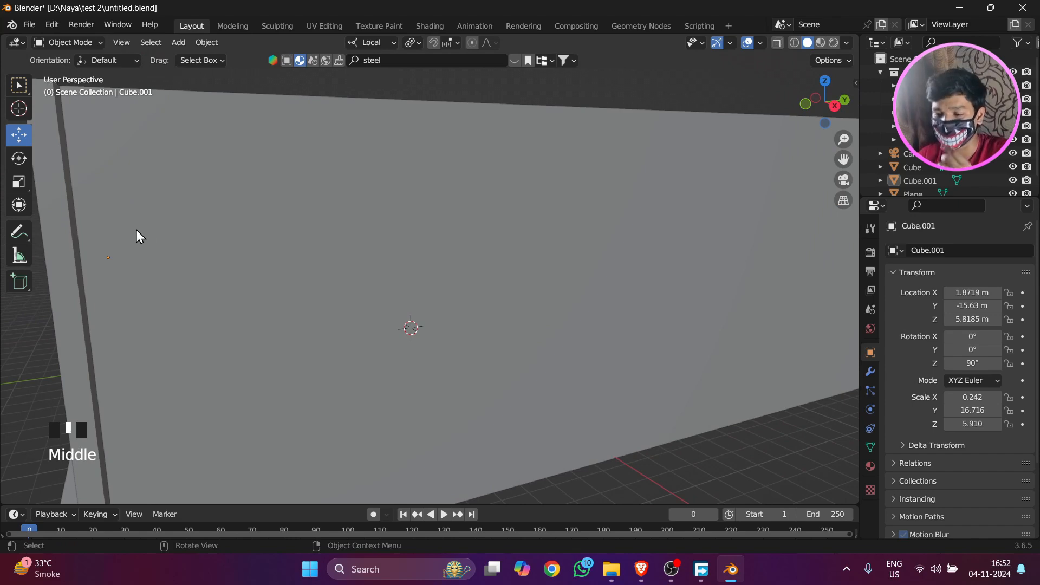
{"action": "middle_click_drag", "start_coordinate": [137, 232], "coordinate": [102, 244]}
{"action": "scroll", "coordinate": [102, 243], "scroll_direction": "down", "scroll_amount": 4}
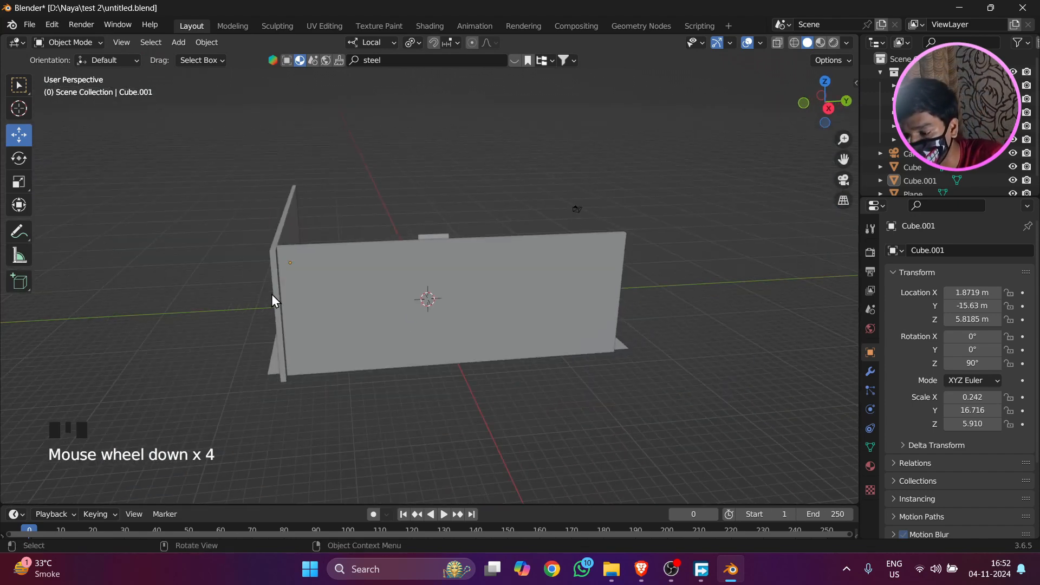
{"action": "key", "text": "KP_0"}
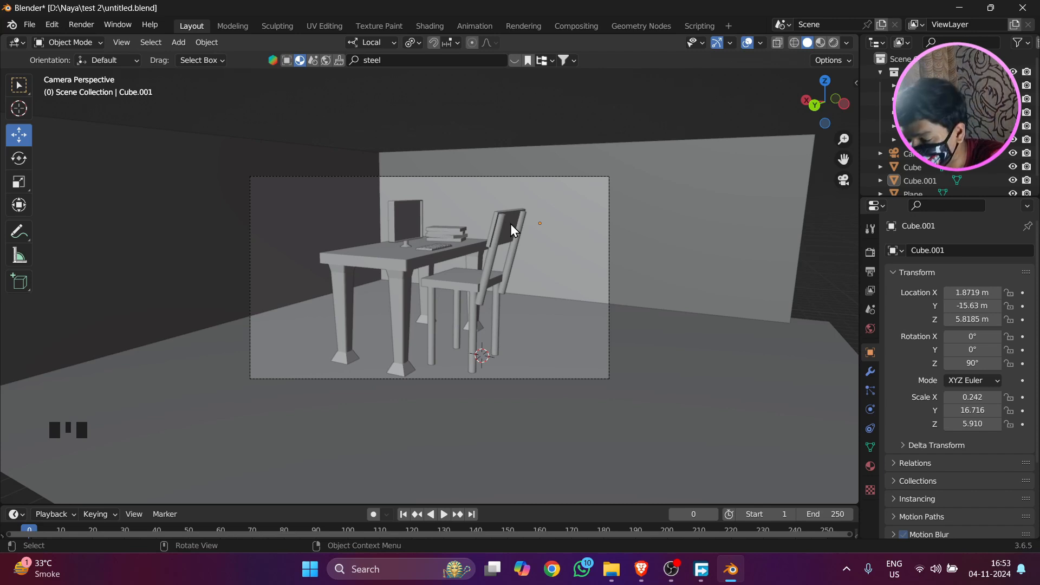
Select the floor plane and search the material library for "floor", showing the results.
{"action": "left_click", "coordinate": [212, 247]}
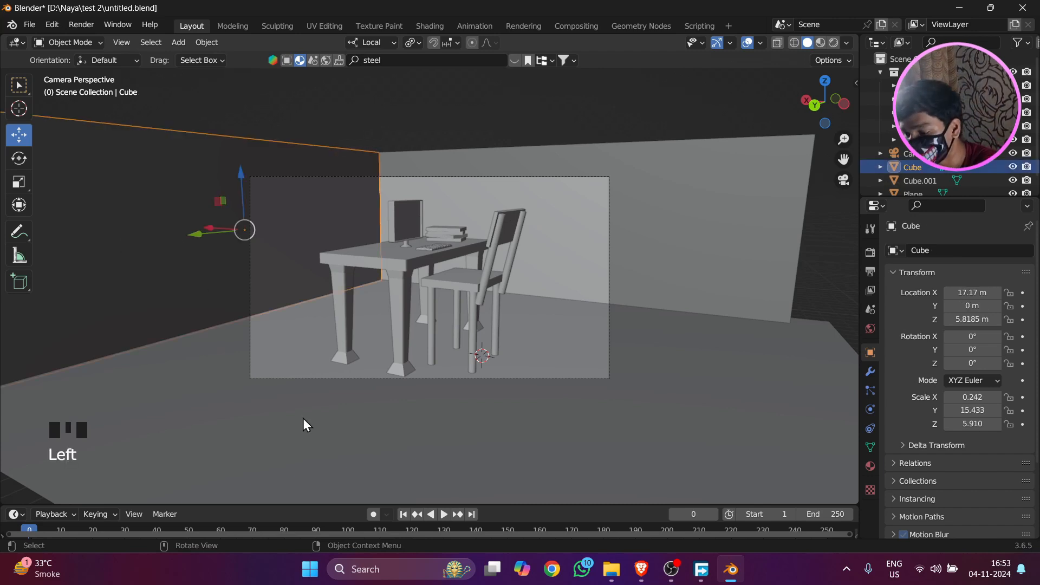
{"action": "mouse_move", "coordinate": [536, 506]}
{"action": "left_mouse_down"}
{"action": "mouse_move", "coordinate": [530, 342]}
{"action": "mouse_move", "coordinate": [558, 455]}
{"action": "mouse_move", "coordinate": [536, 510]}
{"action": "left_mouse_up"}
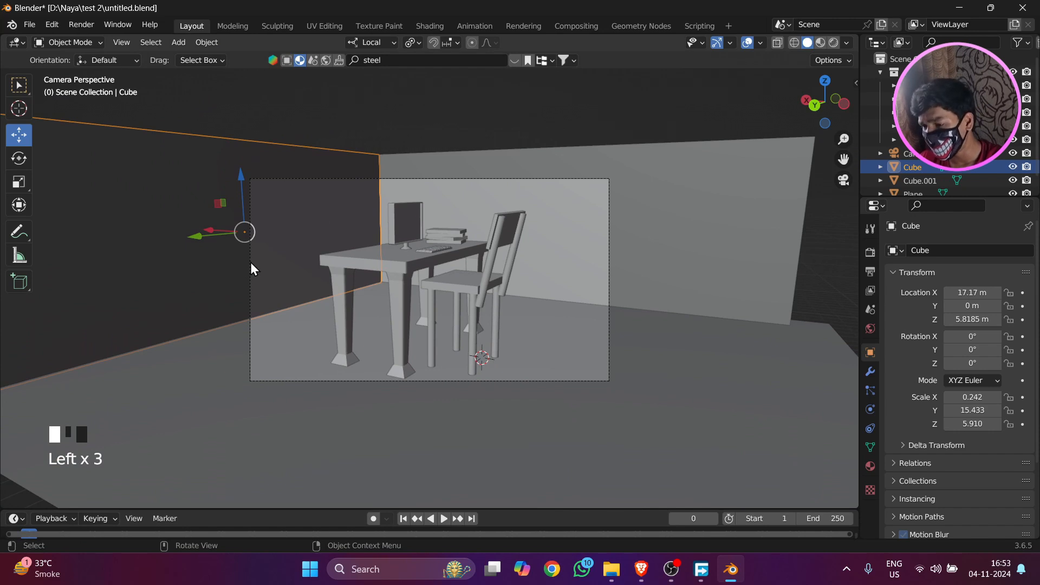
{"action": "left_click", "coordinate": [382, 409]}
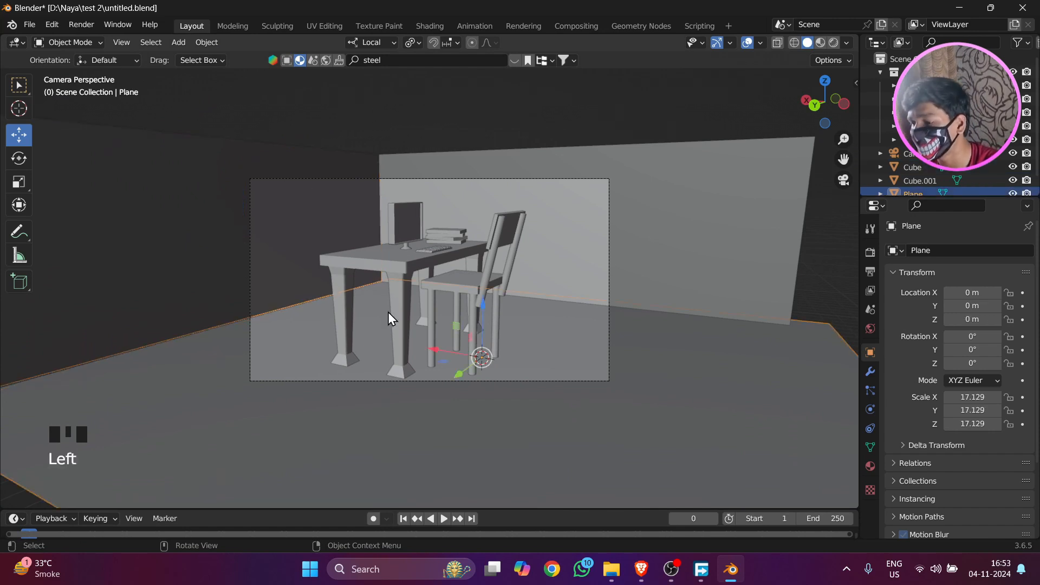
{"action": "left_click", "coordinate": [411, 60]}
{"action": "key", "text": "BackSpace"}
{"action": "type", "text": "floor"}
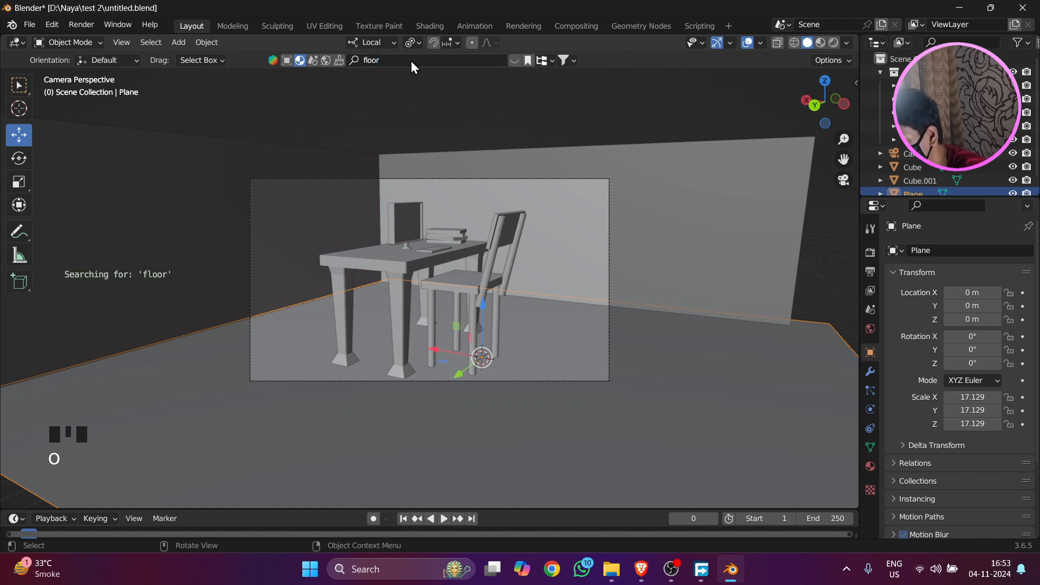
{"action": "key", "text": "Return"}
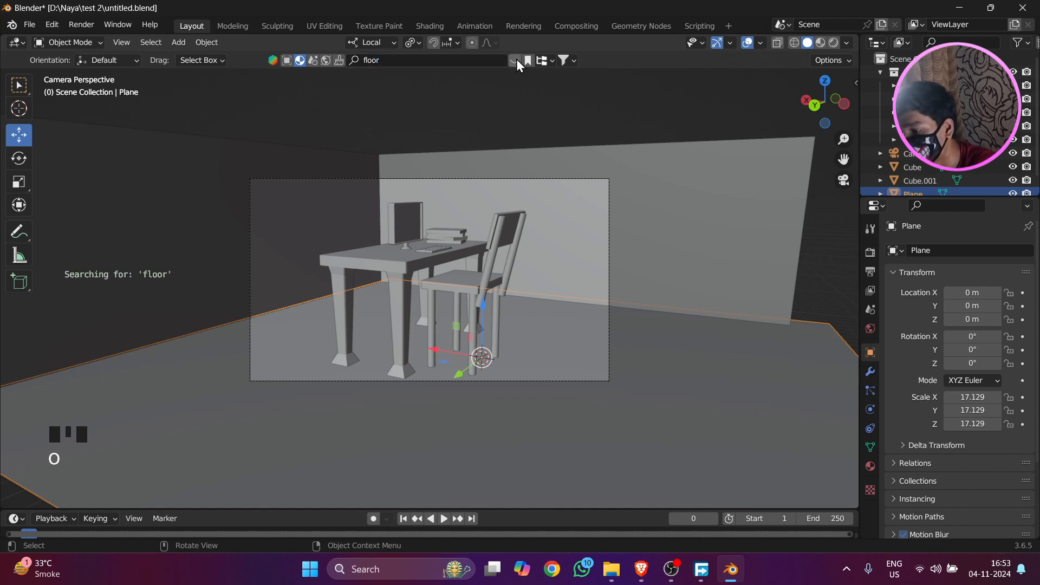
{"action": "left_click", "coordinate": [515, 60]}
{"action": "left_click", "coordinate": [515, 60]}
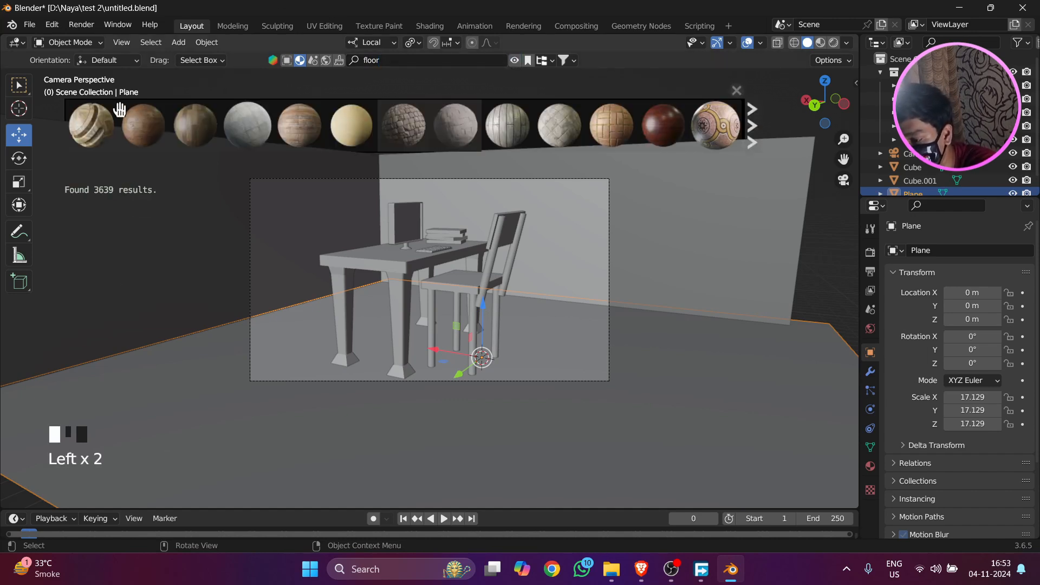
Apply the Brown Ceramic Floor Tile material to the floor plane and close the search results.
{"action": "mouse_move", "coordinate": [155, 123]}
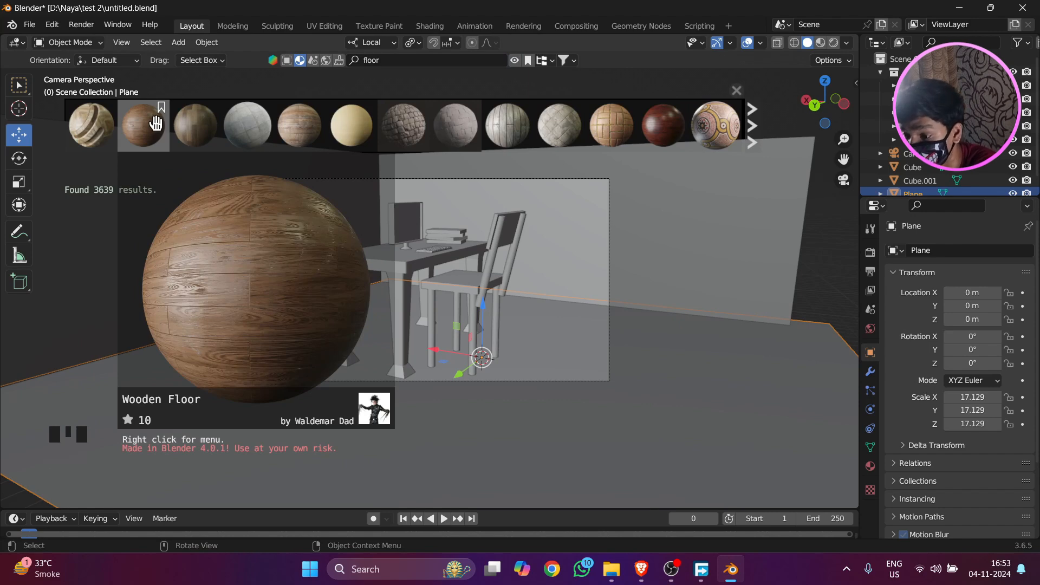
{"action": "mouse_move", "coordinate": [251, 125]}
{"action": "scroll", "coordinate": [250, 125], "scroll_direction": "down", "scroll_amount": 3}
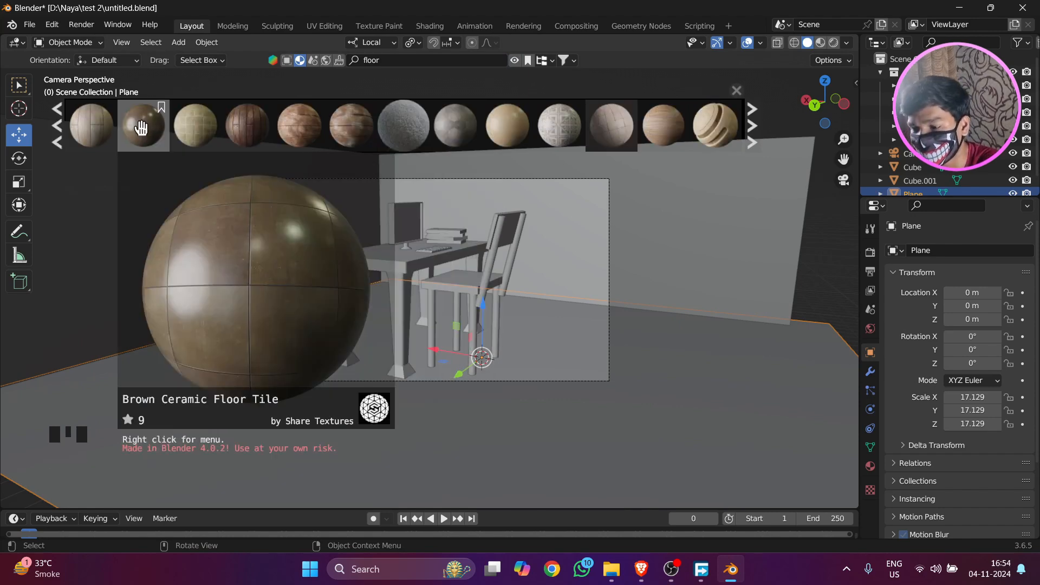
{"action": "left_click_drag", "start_coordinate": [141, 127], "coordinate": [191, 411]}
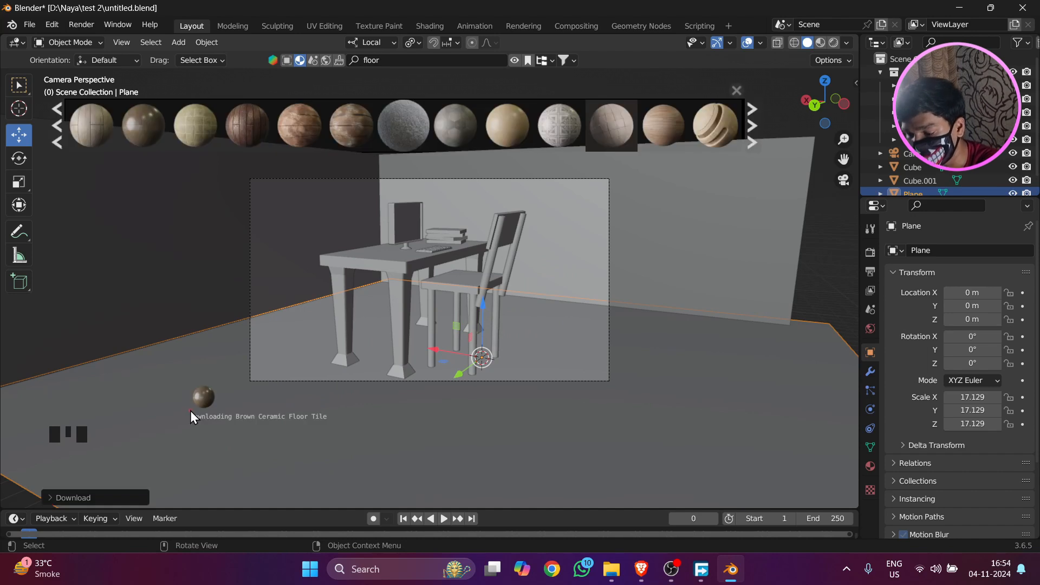
{"action": "left_click", "coordinate": [734, 86]}
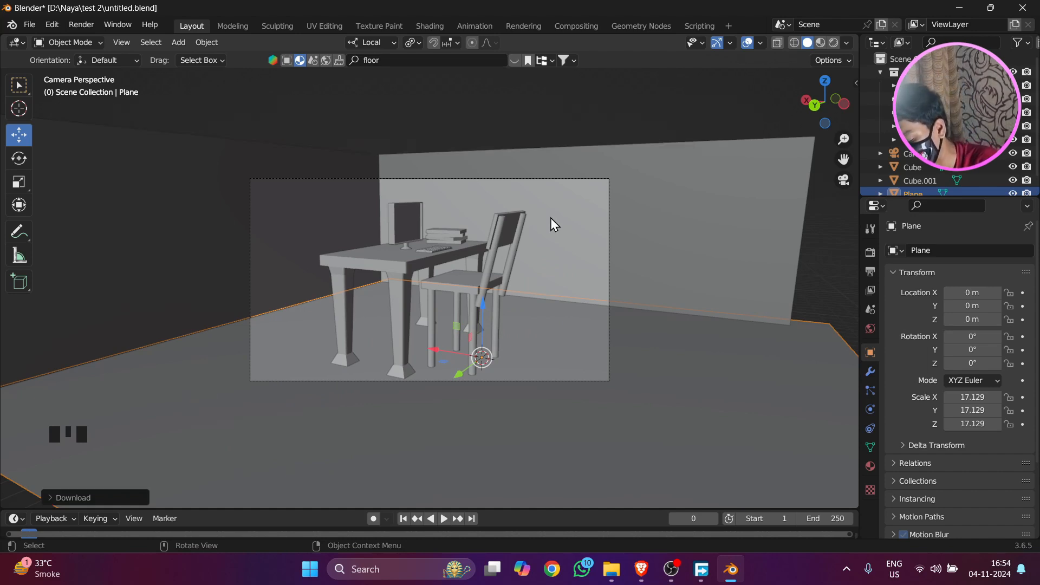
Select the side wall behind the monitor and search the material library for "wall", showing the results.
{"action": "key", "text": "z"}
{"action": "left_click", "coordinate": [323, 235]}
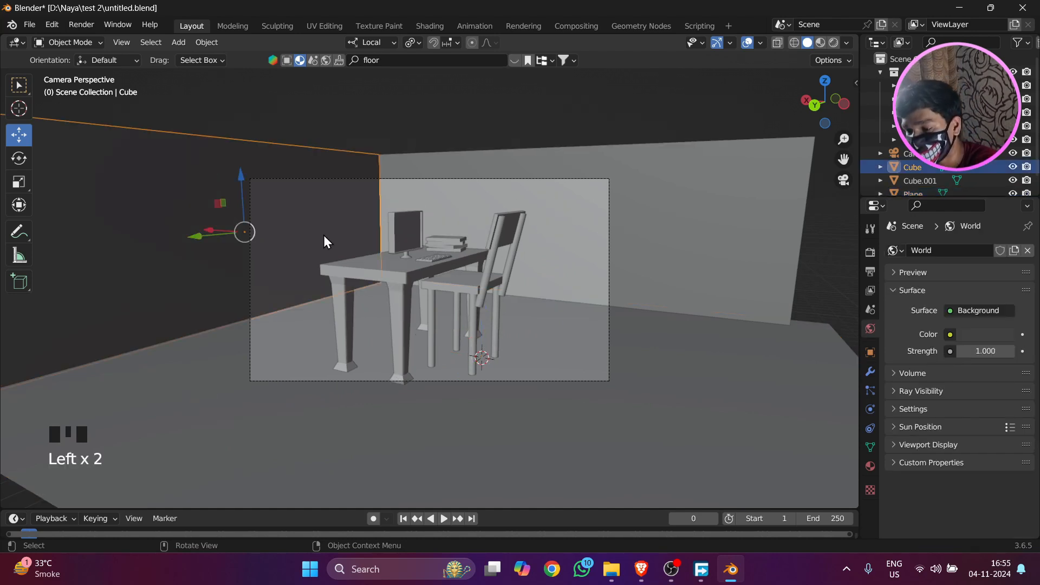
{"action": "left_click", "coordinate": [402, 61]}
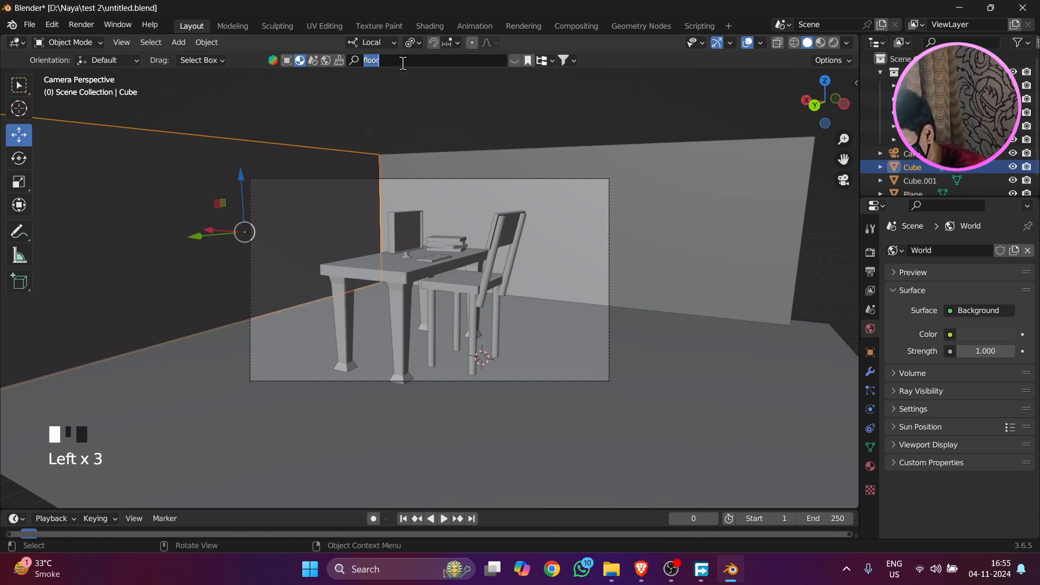
{"action": "type", "text": "wall"}
{"action": "key", "text": "Return"}
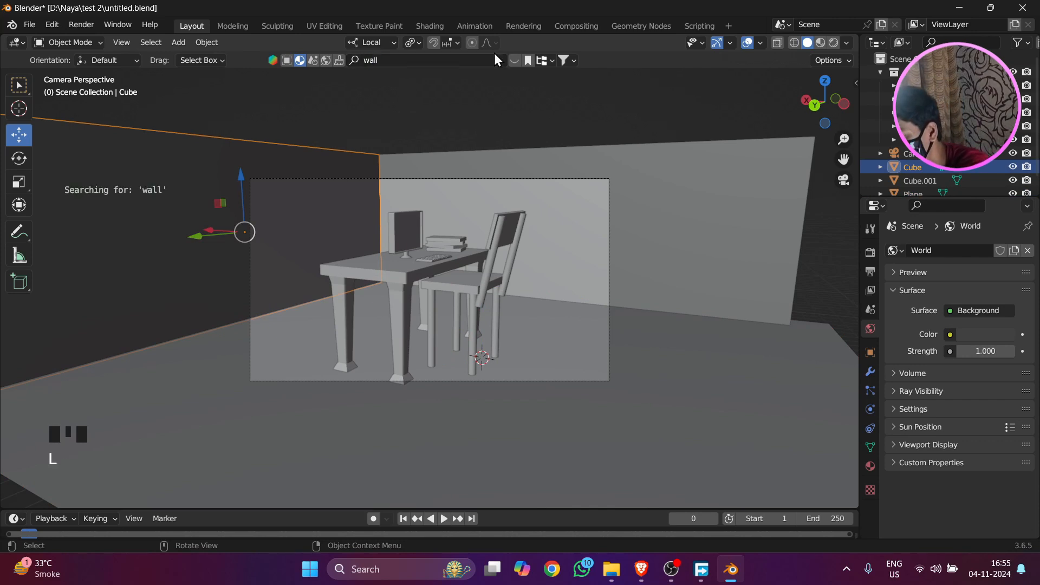
{"action": "left_click", "coordinate": [517, 57]}
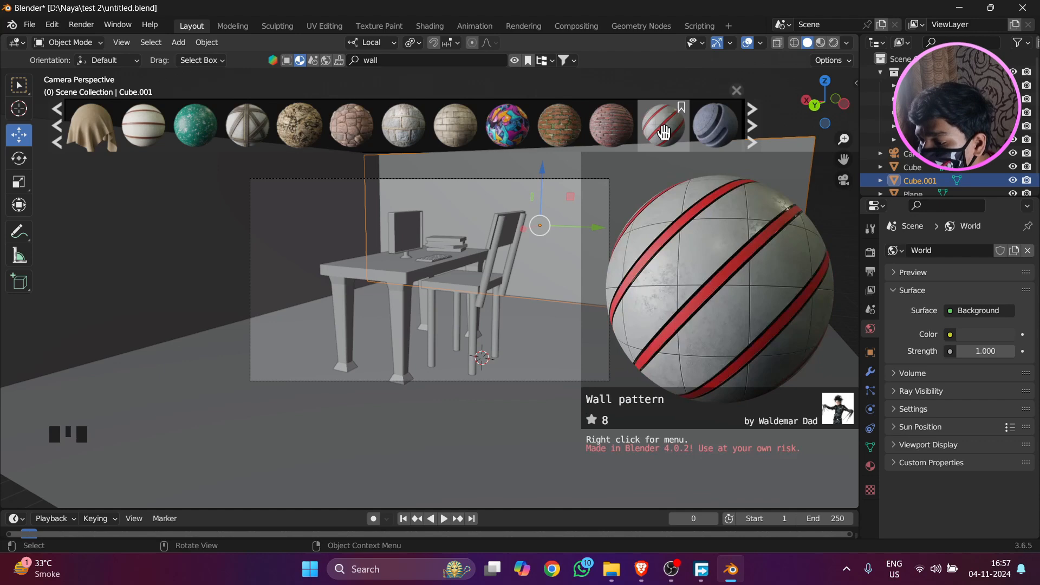
Apply the Painted concrete wall material to the side wall and switch the viewport to rendered shading.
{"action": "mouse_move", "coordinate": [716, 130]}
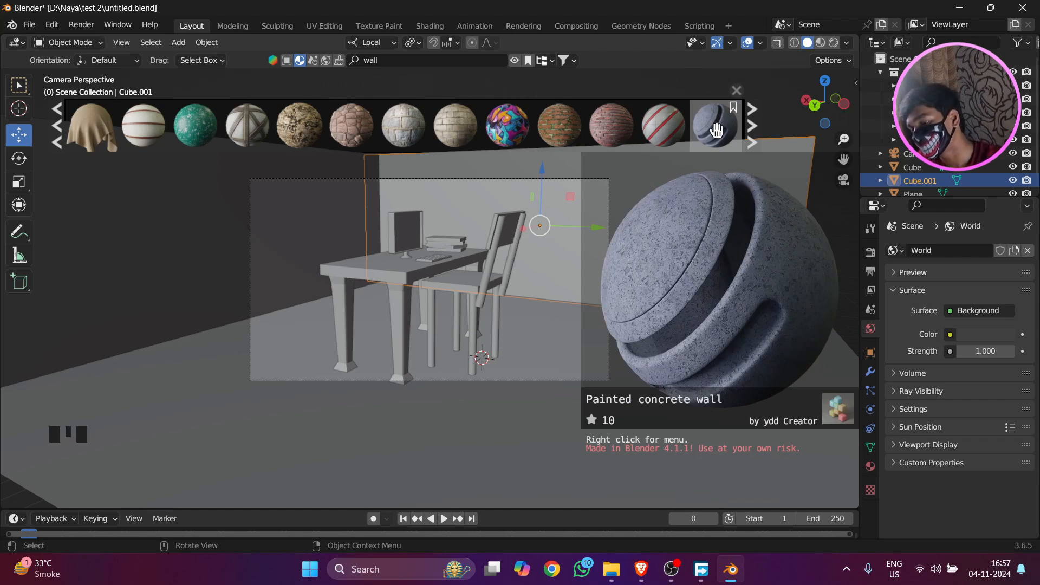
{"action": "mouse_move", "coordinate": [716, 130]}
{"action": "left_mouse_down"}
{"action": "mouse_move", "coordinate": [568, 204]}
{"action": "mouse_move", "coordinate": [278, 243]}
{"action": "mouse_move", "coordinate": [281, 217]}
{"action": "left_mouse_up"}
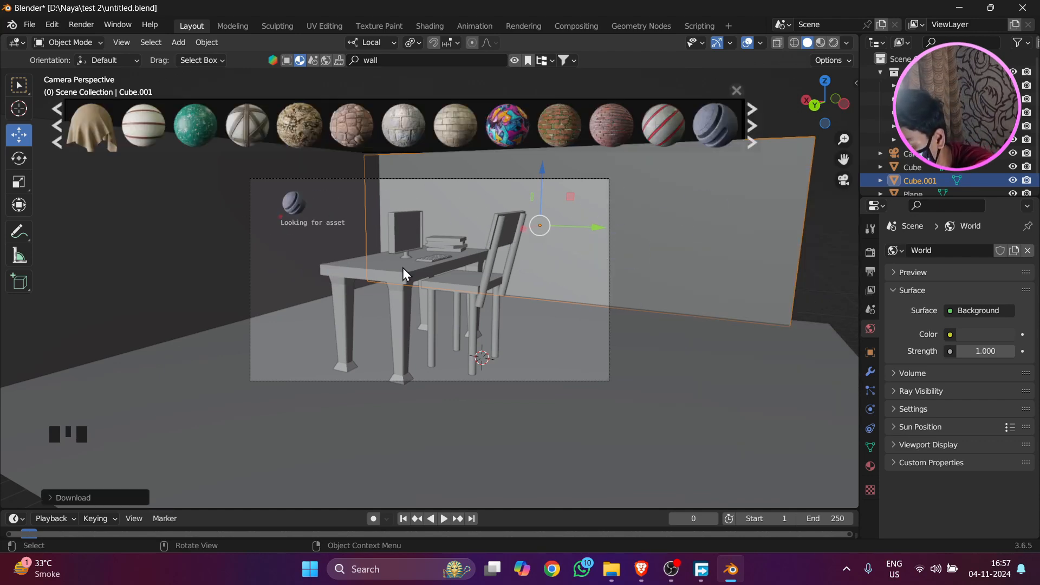
{"action": "key", "text": "z"}
{"action": "left_click", "coordinate": [435, 219]}
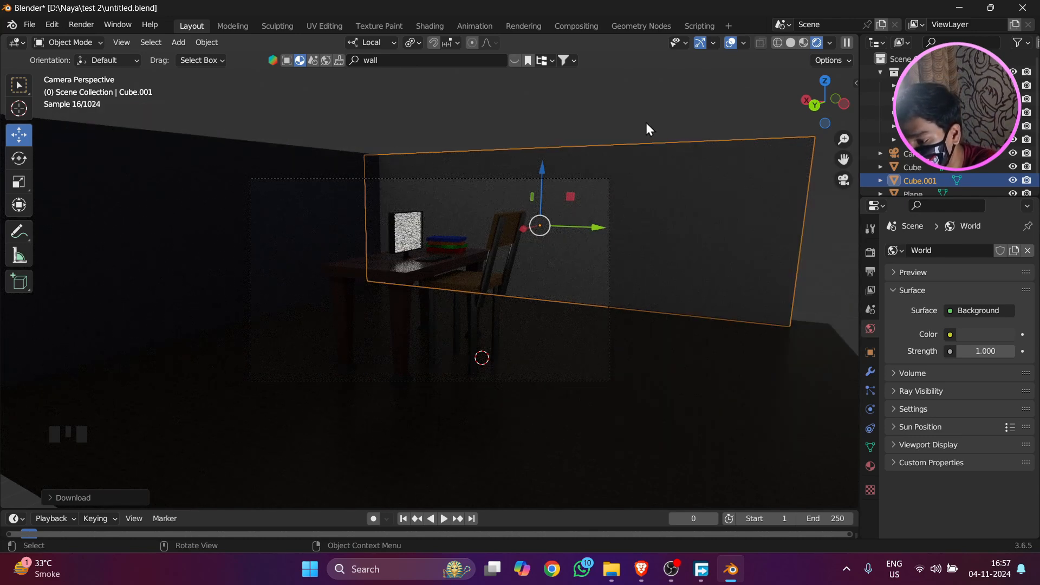
Inspect the side wall's material up close in rendered shading and return to the camera view.
{"action": "scroll", "coordinate": [145, 223], "scroll_direction": "up", "scroll_amount": 4}
{"action": "middle_click_drag", "start_coordinate": [145, 223], "coordinate": [359, 268]}
{"action": "scroll", "coordinate": [359, 268], "scroll_direction": "down", "scroll_amount": 4}
{"action": "scroll", "coordinate": [325, 205], "scroll_direction": "up", "scroll_amount": 3}
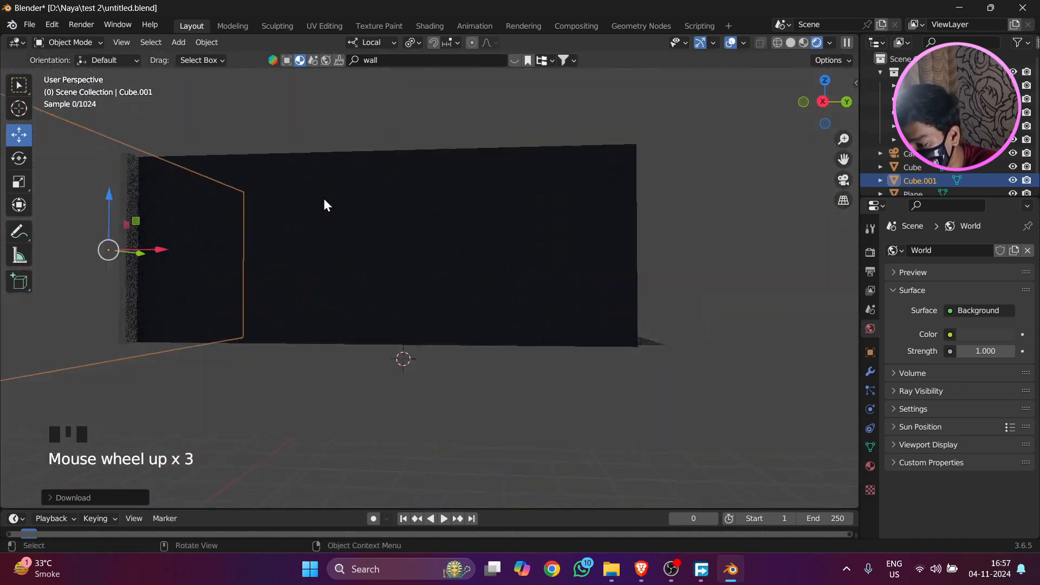
{"action": "middle_click_drag", "start_coordinate": [325, 205], "coordinate": [341, 228]}
{"action": "scroll", "coordinate": [342, 228], "scroll_direction": "down", "scroll_amount": 2}
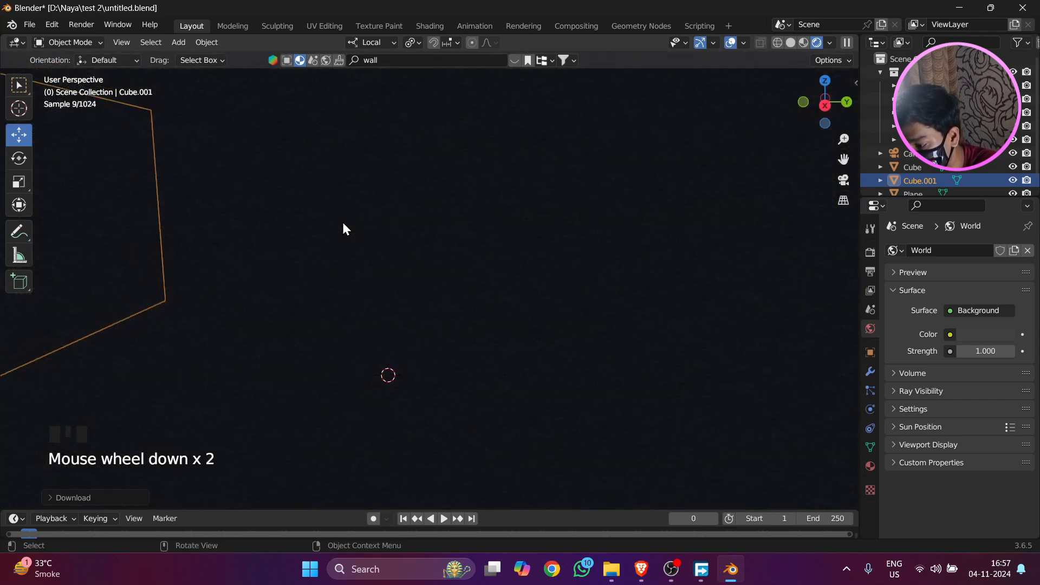
{"action": "key", "text": "KP_0"}
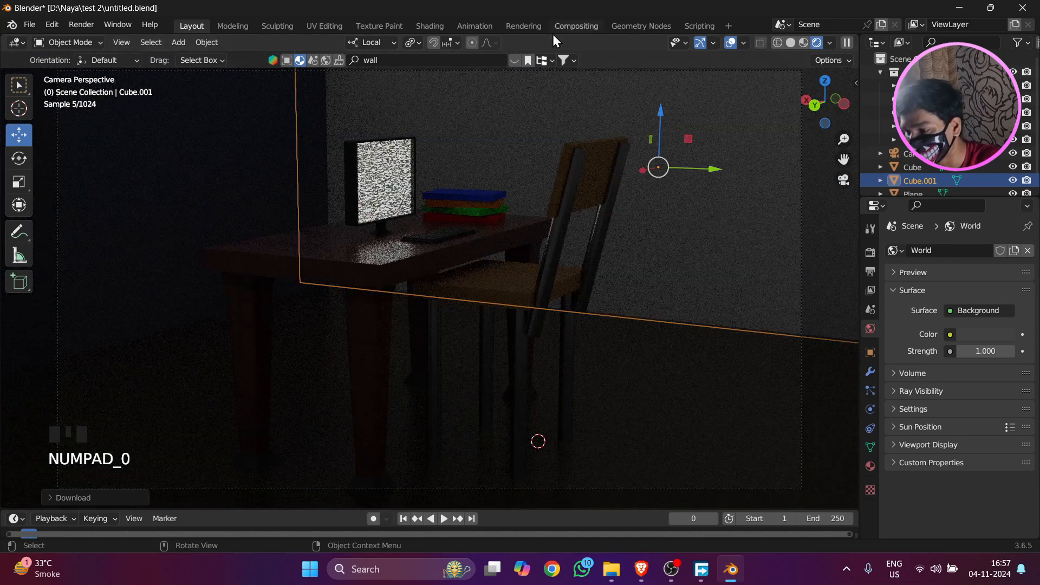
Check the Painted concrete wall material in the "wall" library search results and close the results again.
{"action": "left_click", "coordinate": [515, 60]}
{"action": "mouse_move", "coordinate": [737, 129]}
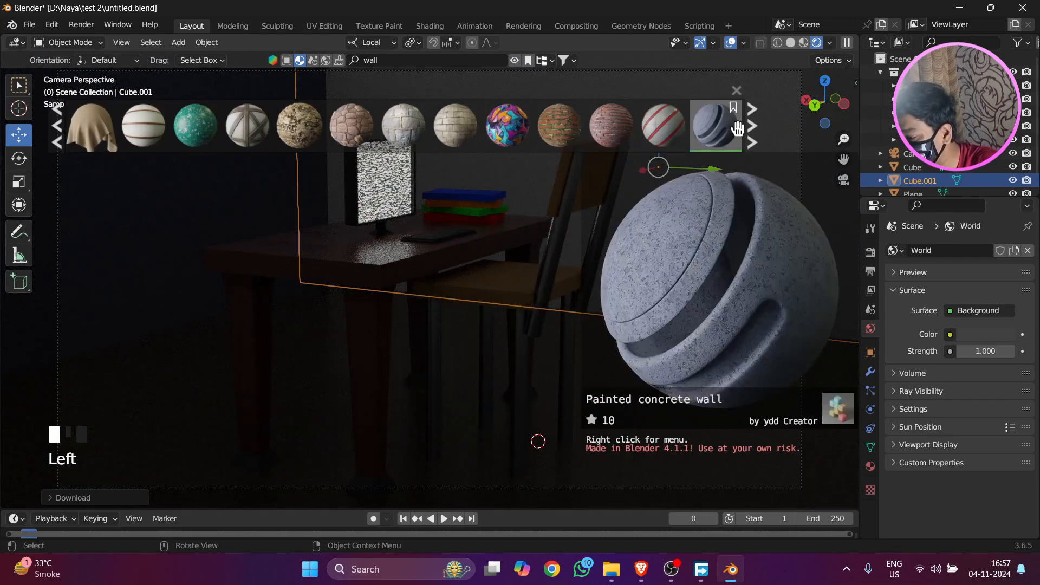
{"action": "mouse_move", "coordinate": [738, 128]}
{"action": "left_mouse_down"}
{"action": "mouse_move", "coordinate": [738, 170]}
{"action": "mouse_move", "coordinate": [716, 146]}
{"action": "left_mouse_up"}
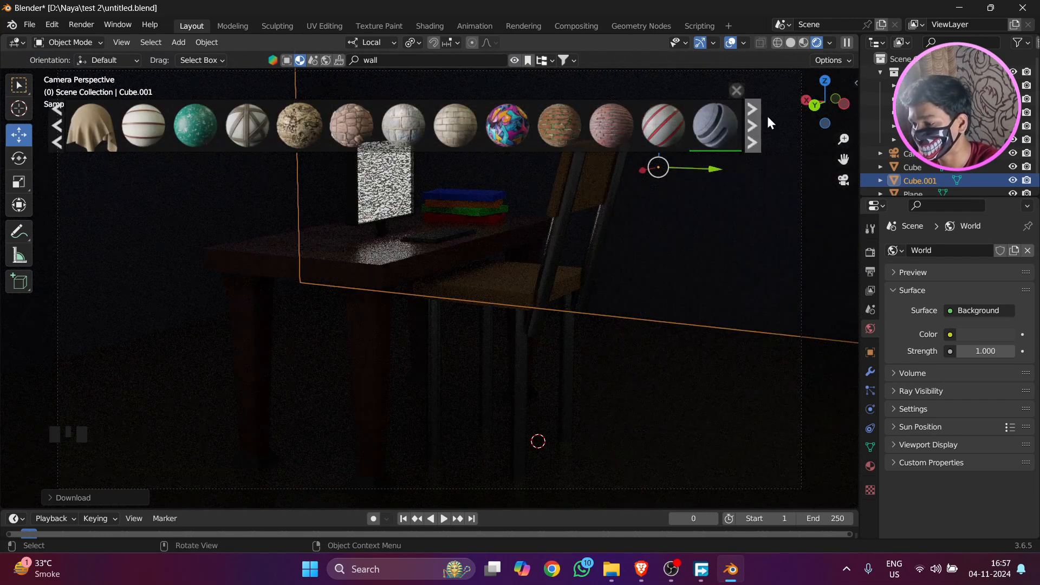
{"action": "left_click", "coordinate": [737, 92]}
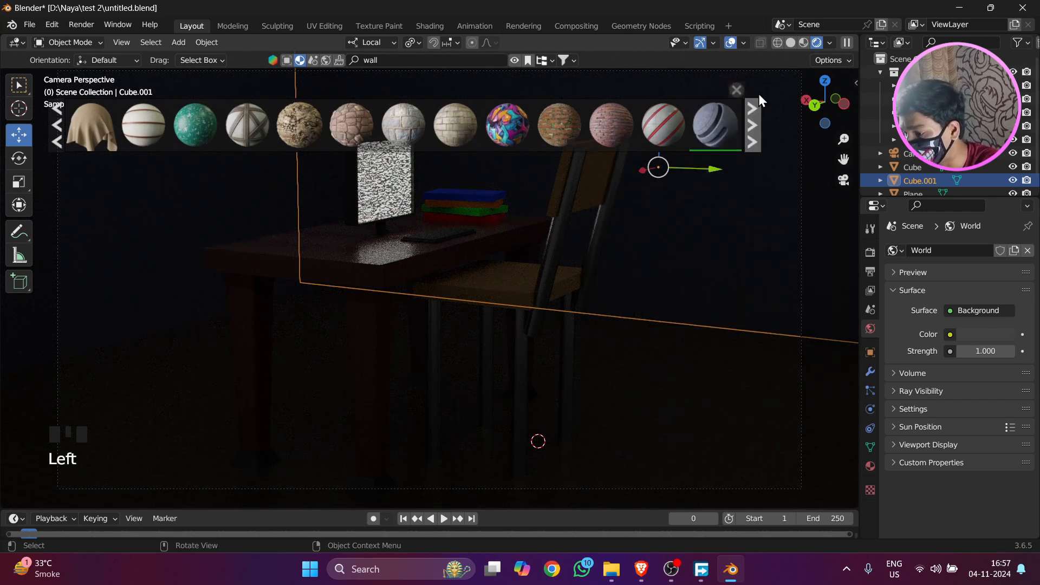
Set the world background strength to 0 and deselect the side wall.
{"action": "left_click", "coordinate": [975, 351]}
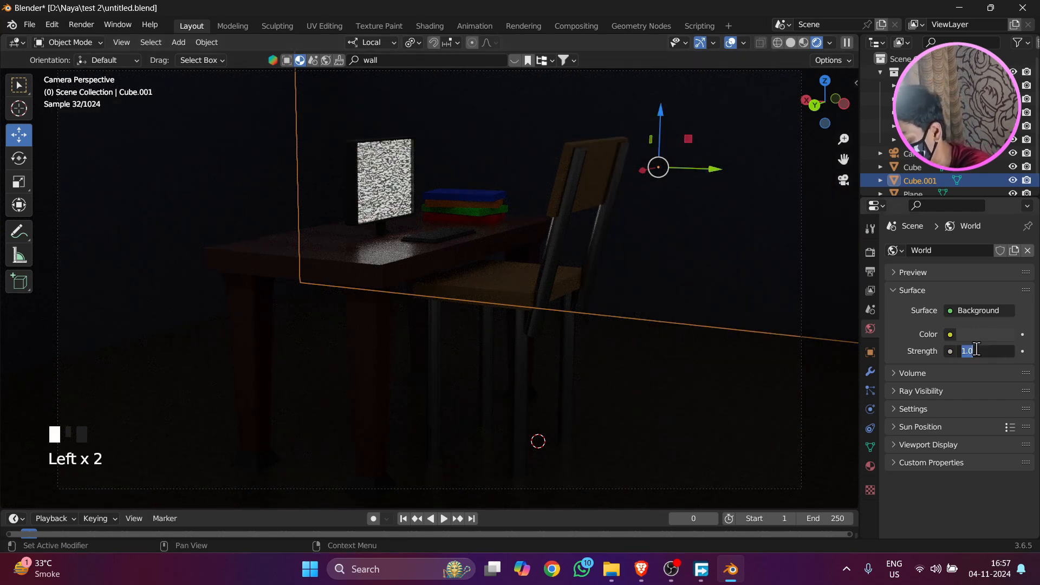
{"action": "type", "text": "0"}
{"action": "key", "text": "Return"}
{"action": "scroll", "coordinate": [233, 266], "scroll_direction": "down", "scroll_amount": 5}
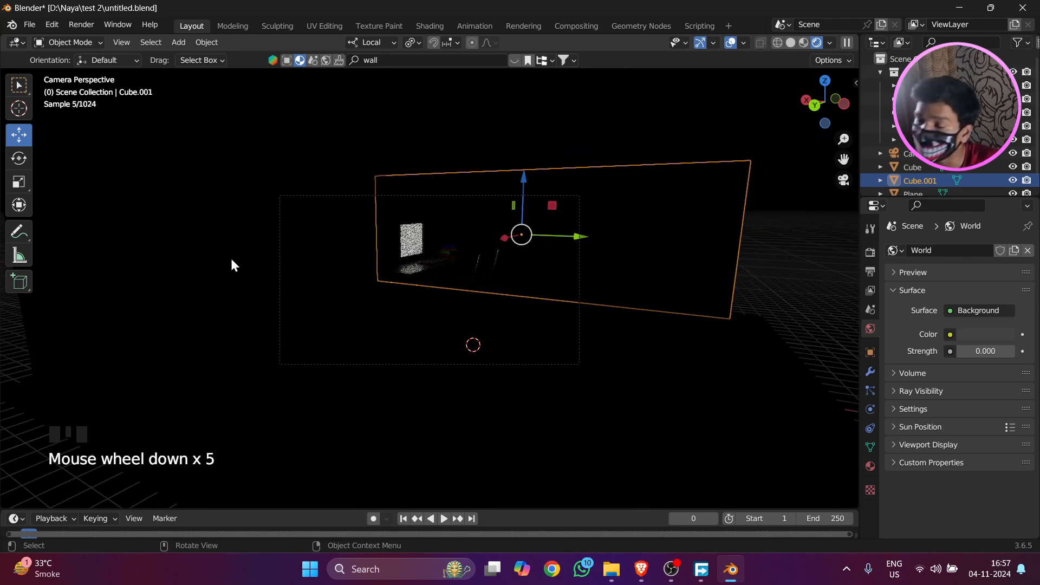
{"action": "left_click", "coordinate": [648, 120]}
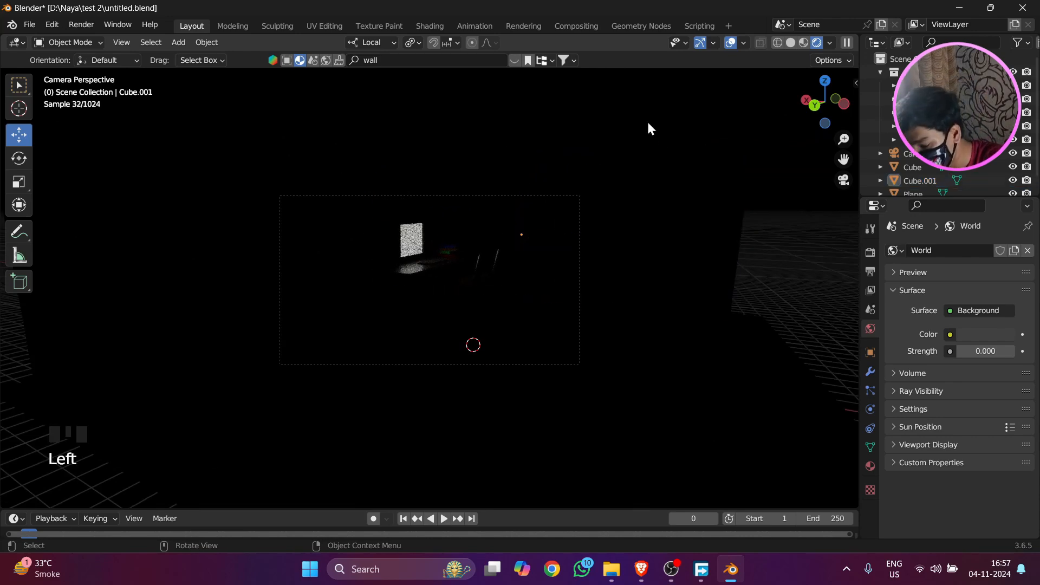
Switch the viewport to solid shading and view the desk scene from outside its two walls.
{"action": "key", "text": "z"}
{"action": "left_click", "coordinate": [711, 128]}
{"action": "middle_click_drag", "start_coordinate": [711, 127], "coordinate": [612, 236]}
{"action": "scroll", "coordinate": [612, 236], "scroll_direction": "down", "scroll_amount": 11}
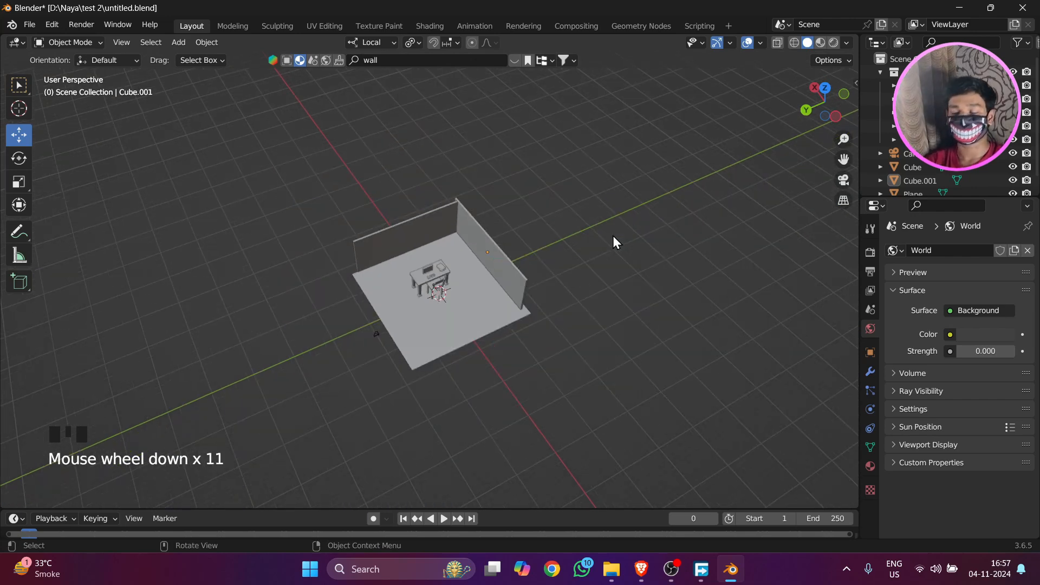
{"action": "scroll", "coordinate": [579, 249], "scroll_direction": "down", "scroll_amount": 5}
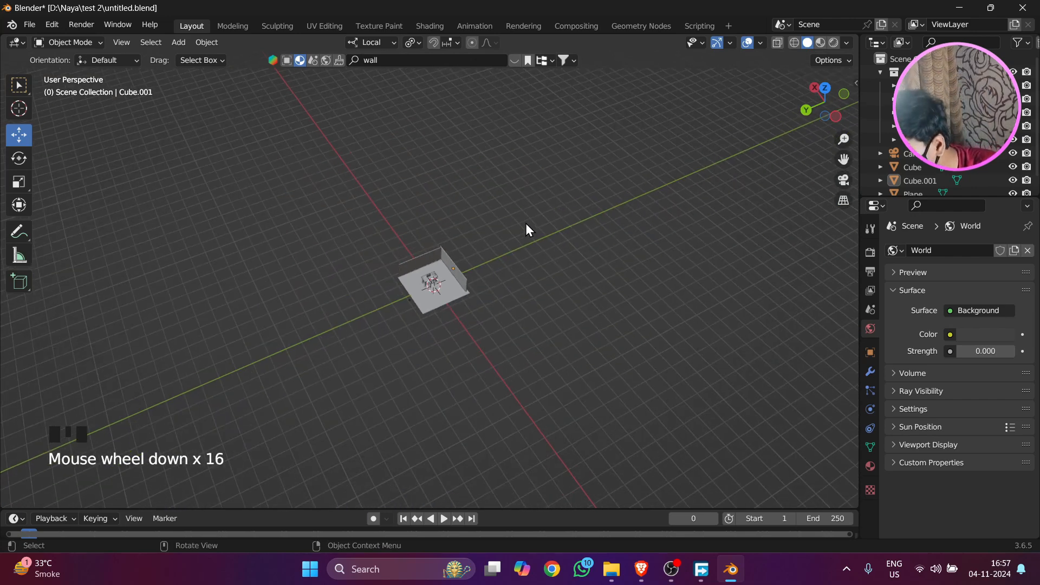
{"action": "middle_click_drag", "start_coordinate": [527, 227], "coordinate": [703, 348]}
{"action": "scroll", "coordinate": [538, 302], "scroll_direction": "up", "scroll_amount": 2}
{"action": "scroll", "coordinate": [628, 303], "scroll_direction": "up", "scroll_amount": 4}
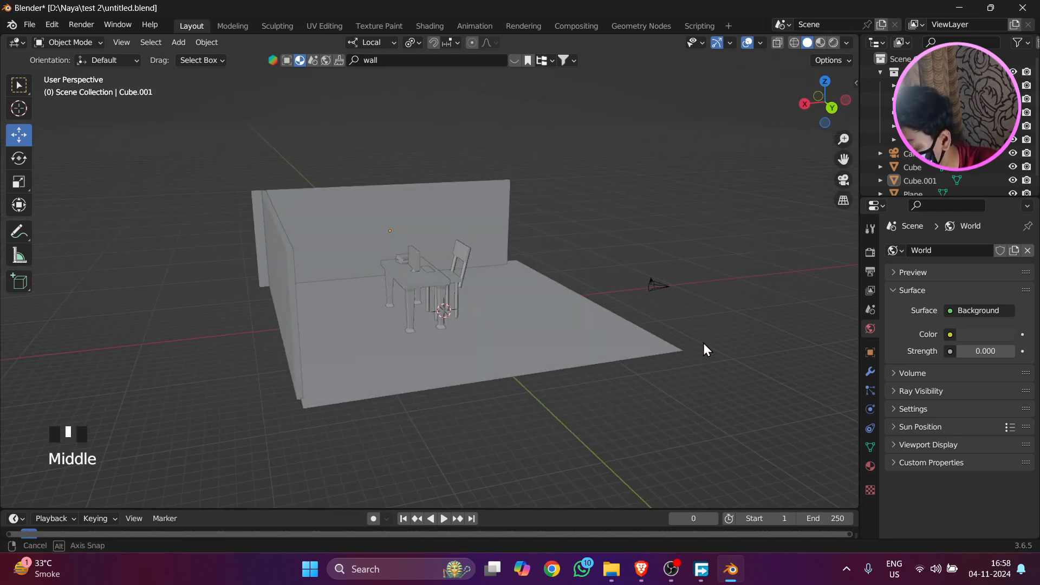
{"action": "scroll", "coordinate": [531, 317], "scroll_direction": "up", "scroll_amount": 3}
{"action": "middle_click_drag", "start_coordinate": [533, 318], "coordinate": [58, 242]}
Delete both walls and hide the desk, chair and the objects on the desk.
{"action": "left_click", "coordinate": [174, 227]}
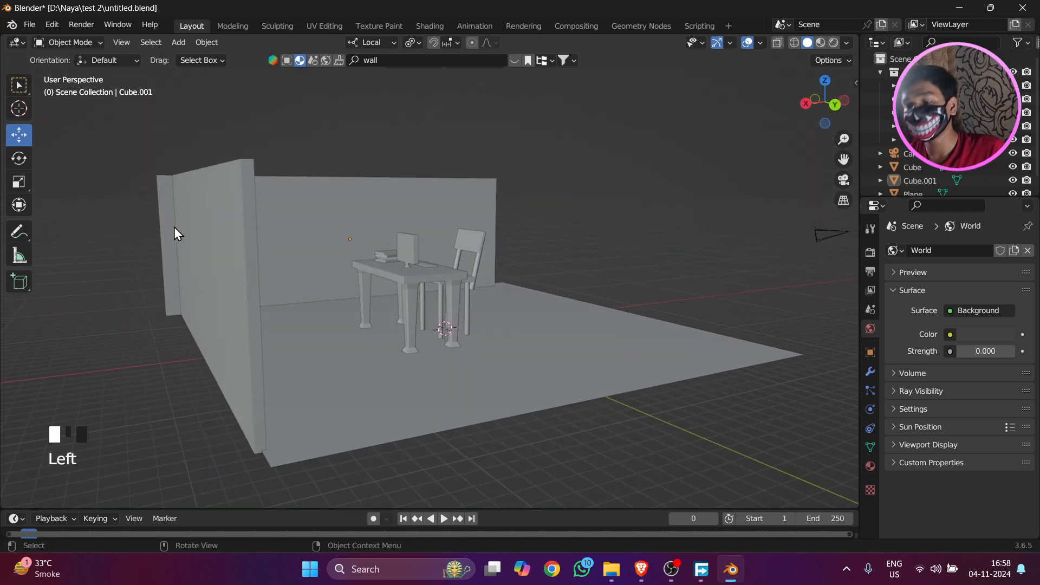
{"action": "left_click", "coordinate": [161, 231]}
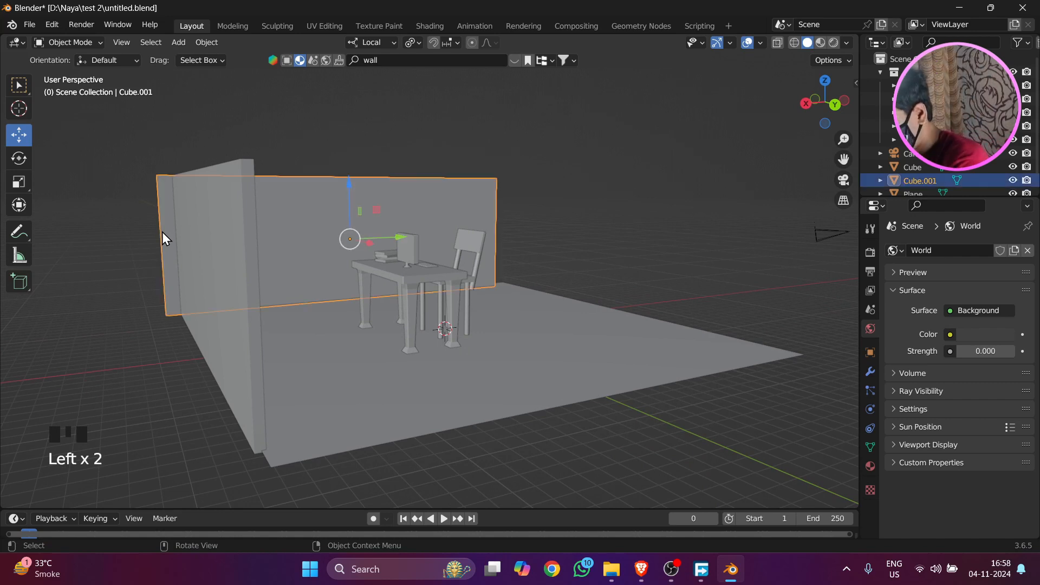
{"action": "key", "text": "Delete"}
{"action": "left_click", "coordinate": [246, 236]}
{"action": "key", "text": "Delete"}
{"action": "middle_click_drag", "start_coordinate": [324, 184], "coordinate": [272, 170]}
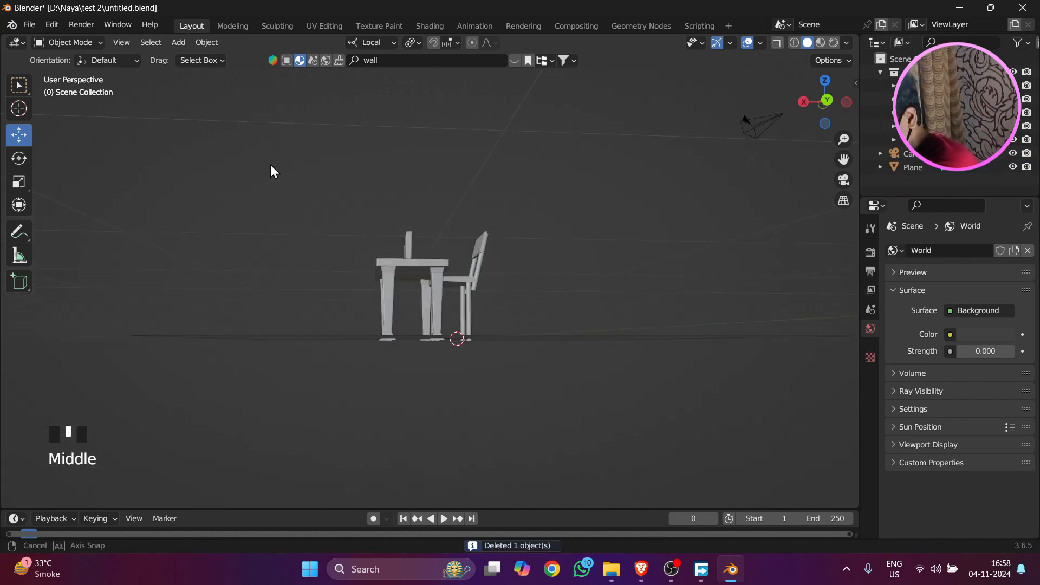
{"action": "left_click_drag", "start_coordinate": [278, 167], "coordinate": [584, 297]}
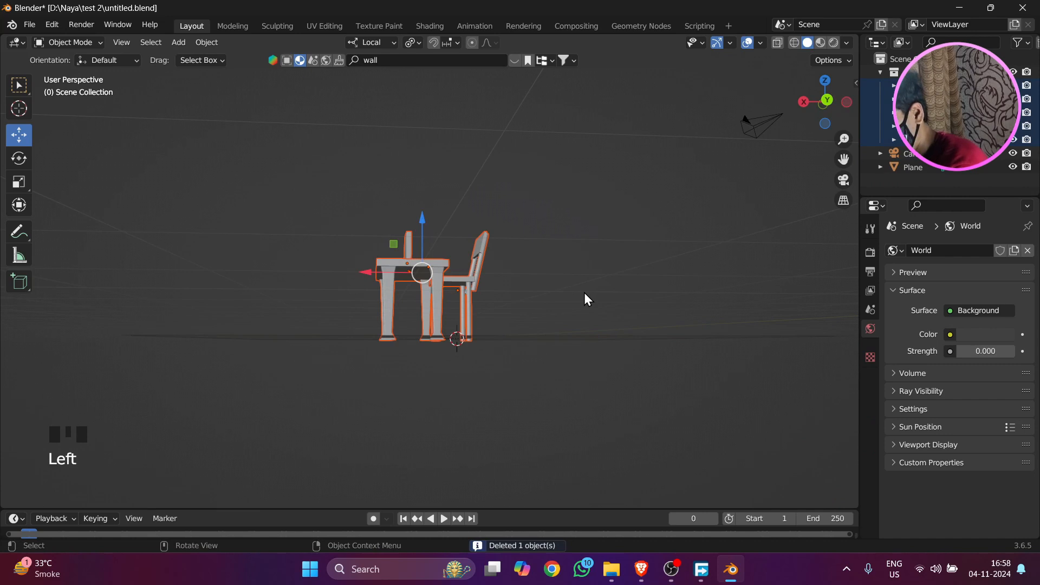
{"action": "key", "text": "h"}
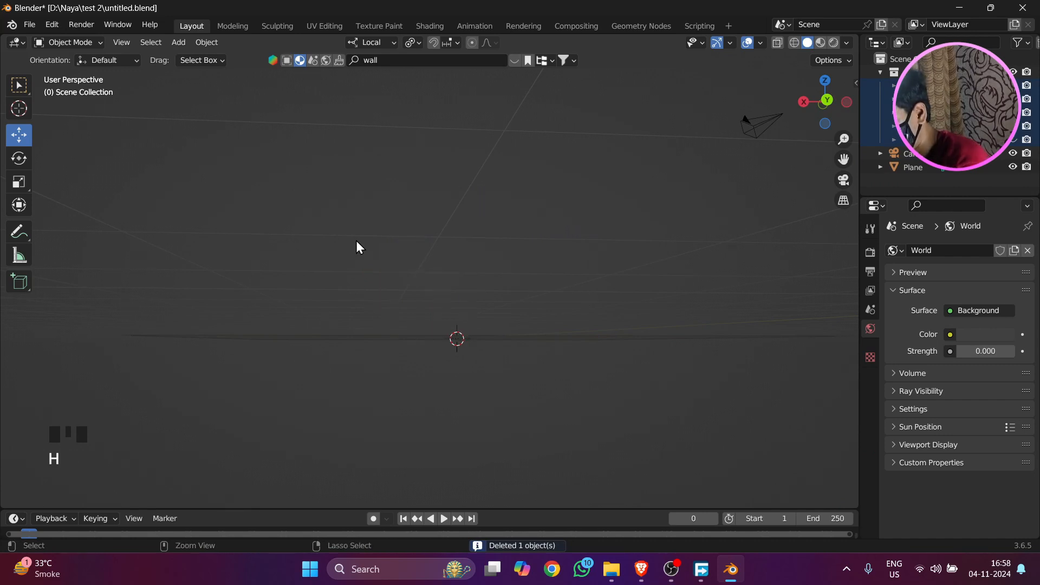
Undo hiding the furniture and the deletion of both walls.
{"action": "key", "text": "ctrl+z"}
{"action": "key", "text": "ctrl+z"}
{"action": "key", "text": "ctrl+z"}
{"action": "key", "text": "ctrl+z"}
{"action": "key", "text": "ctrl+z"}
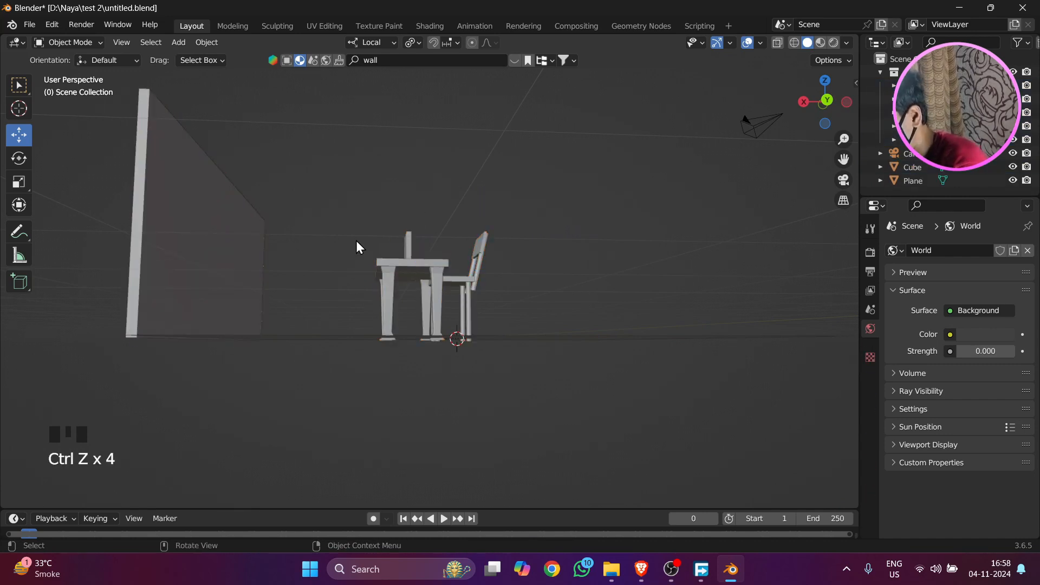
Hide both walls, the desk furniture and the camera, leaving only the floor plane in view.
{"action": "middle_click_drag", "start_coordinate": [357, 243], "coordinate": [447, 143]}
{"action": "left_click", "coordinate": [66, 173]}
{"action": "scroll", "coordinate": [66, 173], "scroll_direction": "down", "scroll_amount": 2, "text": "ctrl"}
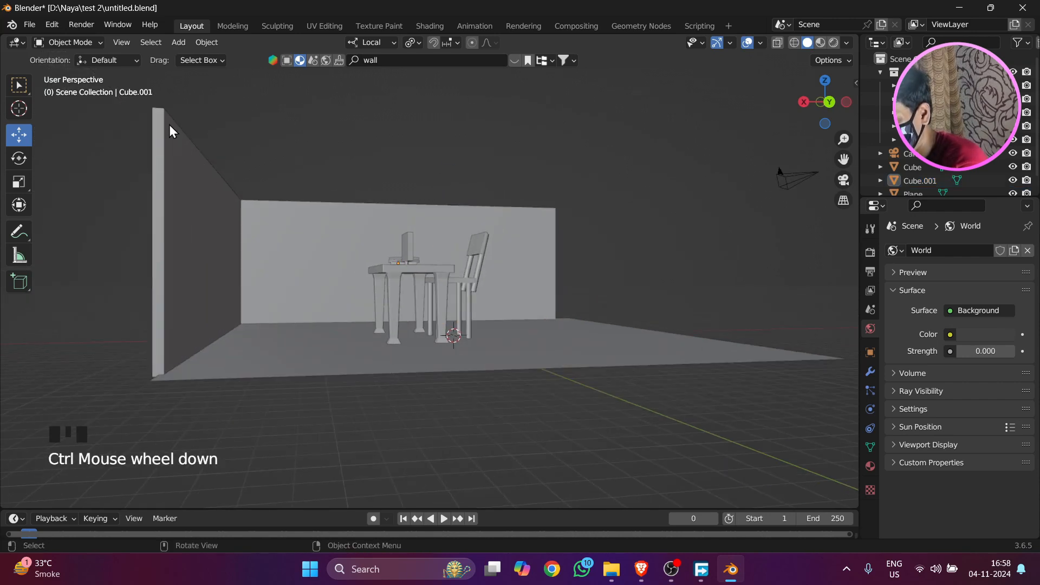
{"action": "left_click_drag", "start_coordinate": [103, 145], "coordinate": [551, 275]}
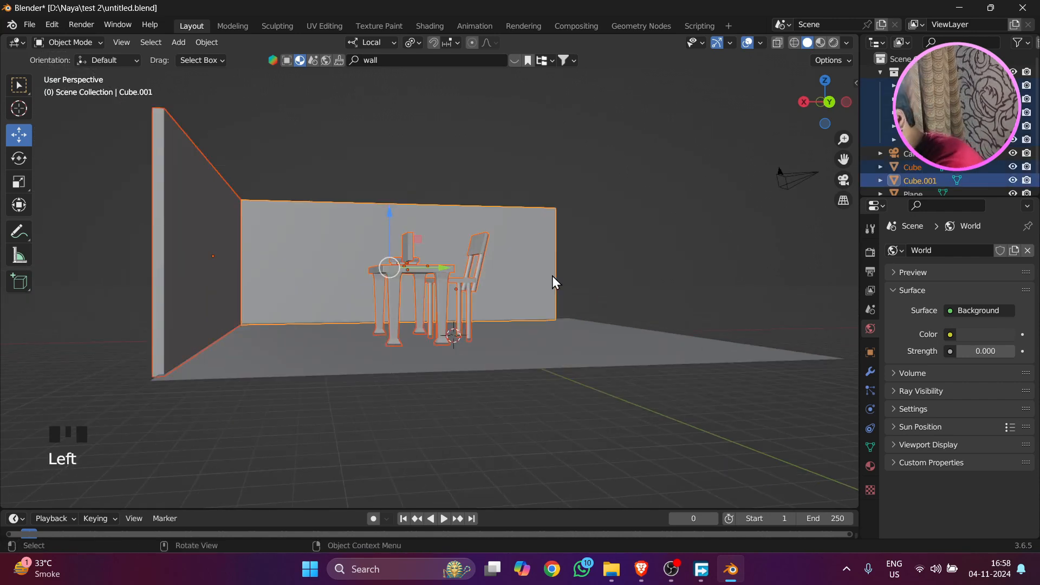
{"action": "key", "text": "h"}
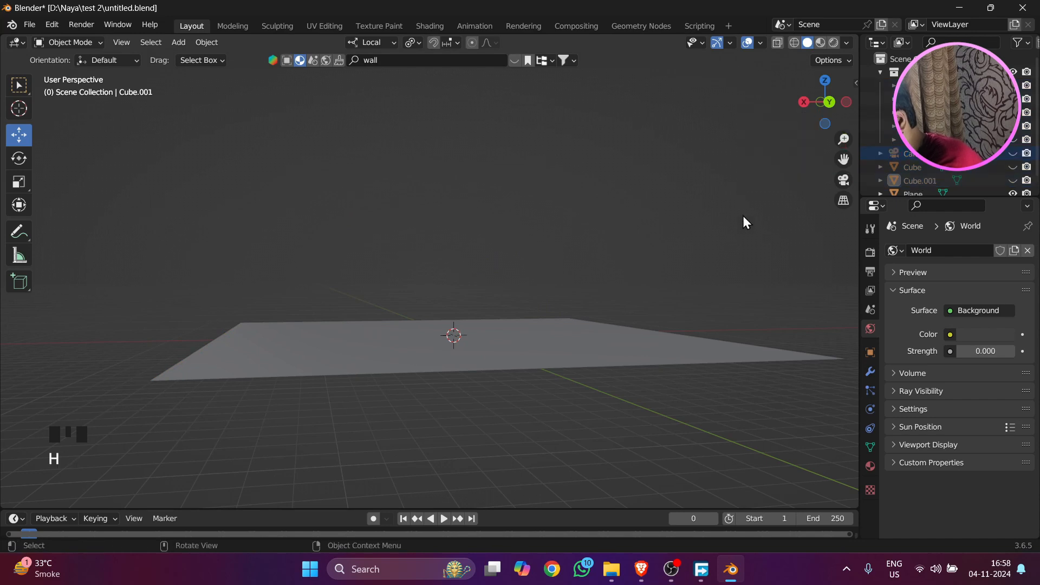
{"action": "middle_click_drag", "start_coordinate": [742, 215], "coordinate": [480, 302]}
{"action": "middle_click_drag", "start_coordinate": [555, 121], "coordinate": [464, 265]}
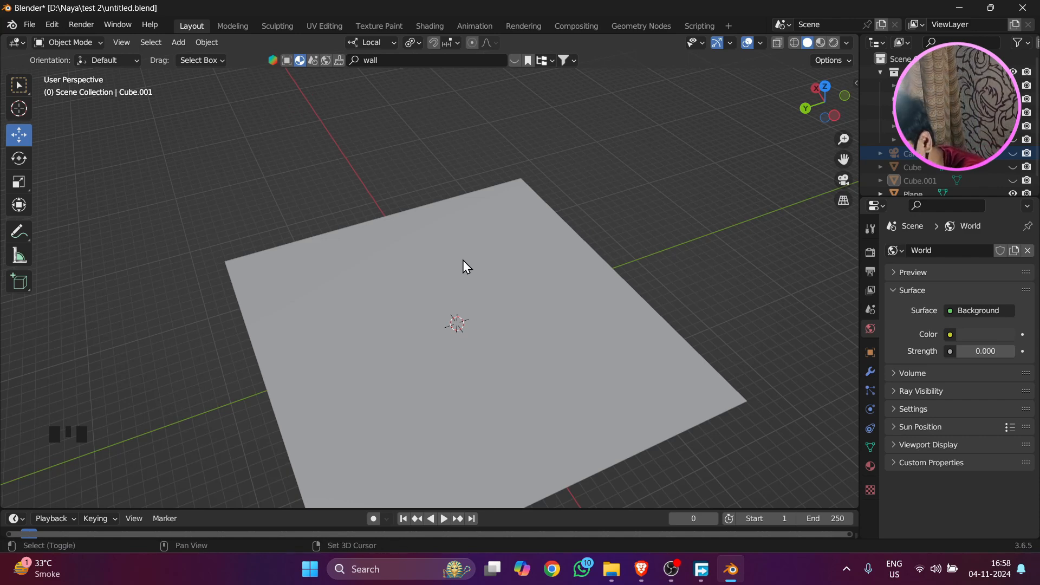
{"action": "key", "text": "shift+a"}
{"action": "mouse_move", "coordinate": [416, 401]}
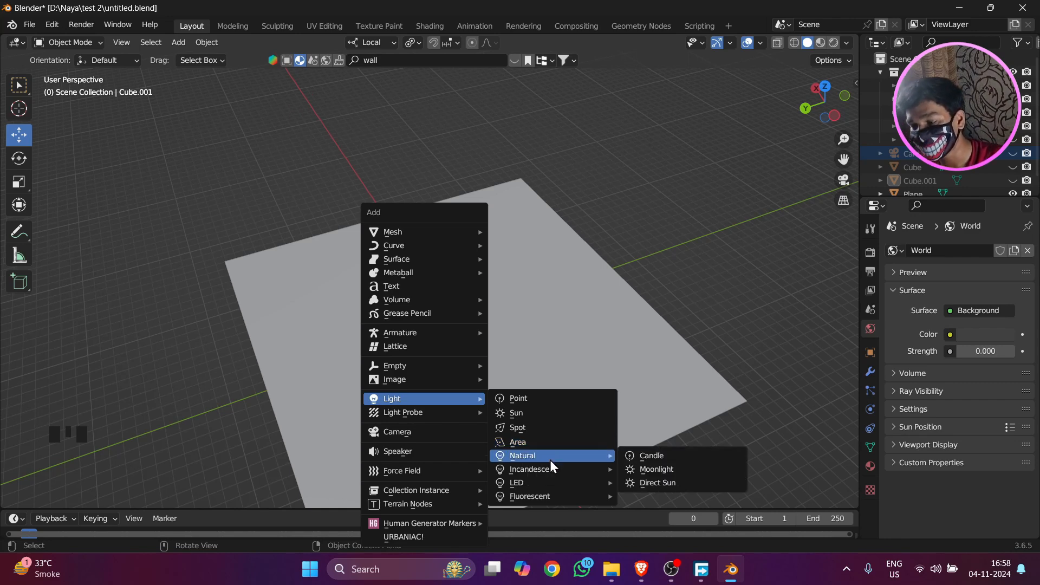
{"action": "mouse_move", "coordinate": [553, 467]}
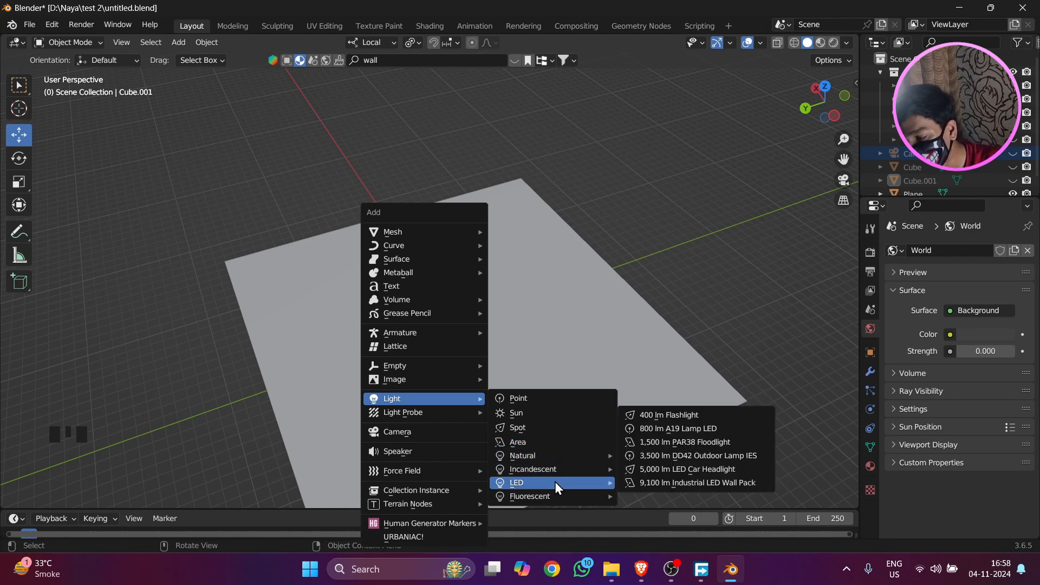
{"action": "mouse_move", "coordinate": [548, 495]}
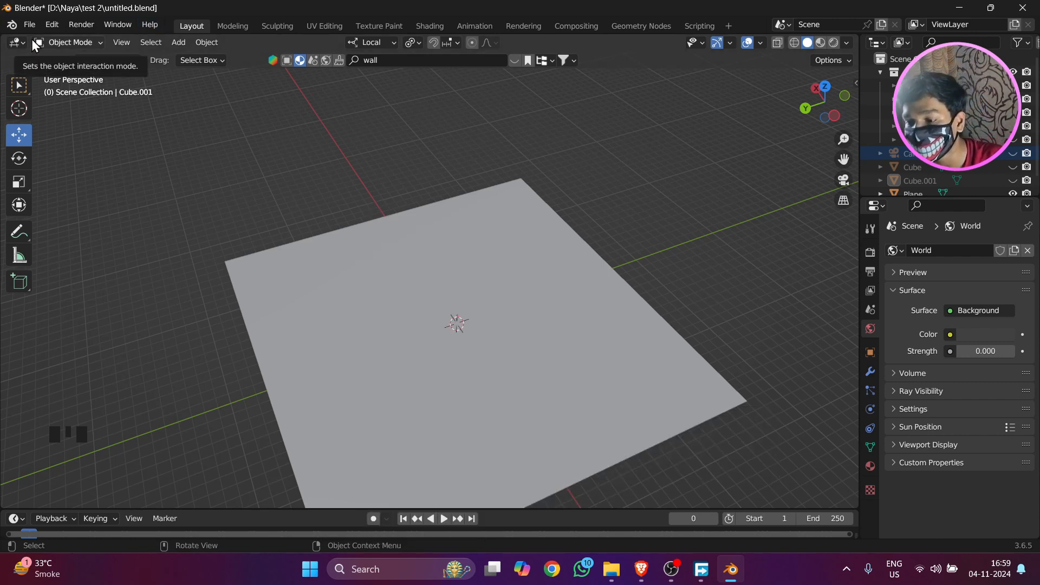
Look through the D:\PC\Addons folder for installable add-ons matching "li" and close the preferences without installing any.
{"action": "left_click", "coordinate": [52, 29]}
{"action": "left_click", "coordinate": [60, 223]}
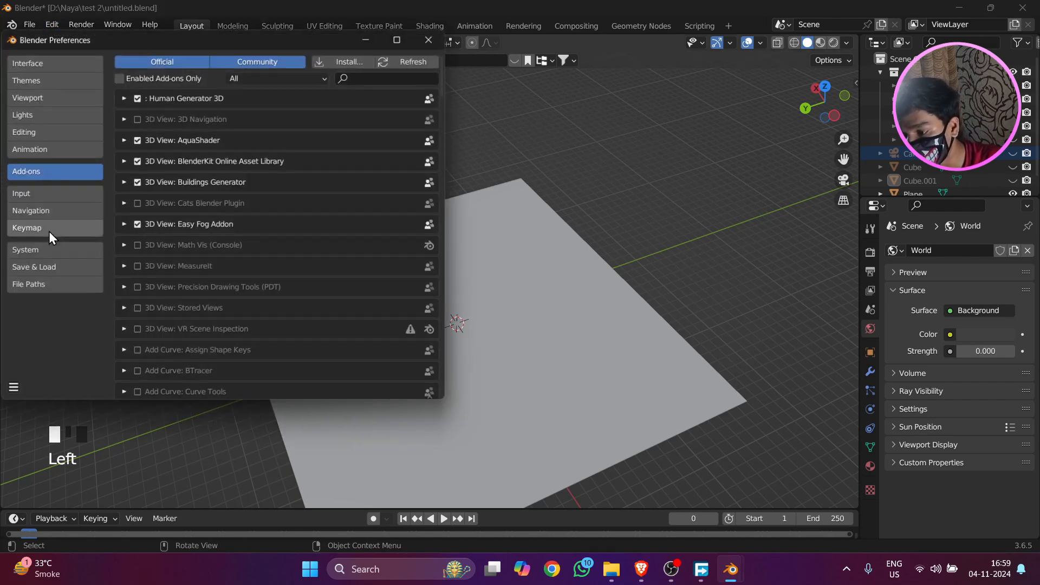
{"action": "left_click", "coordinate": [328, 61]}
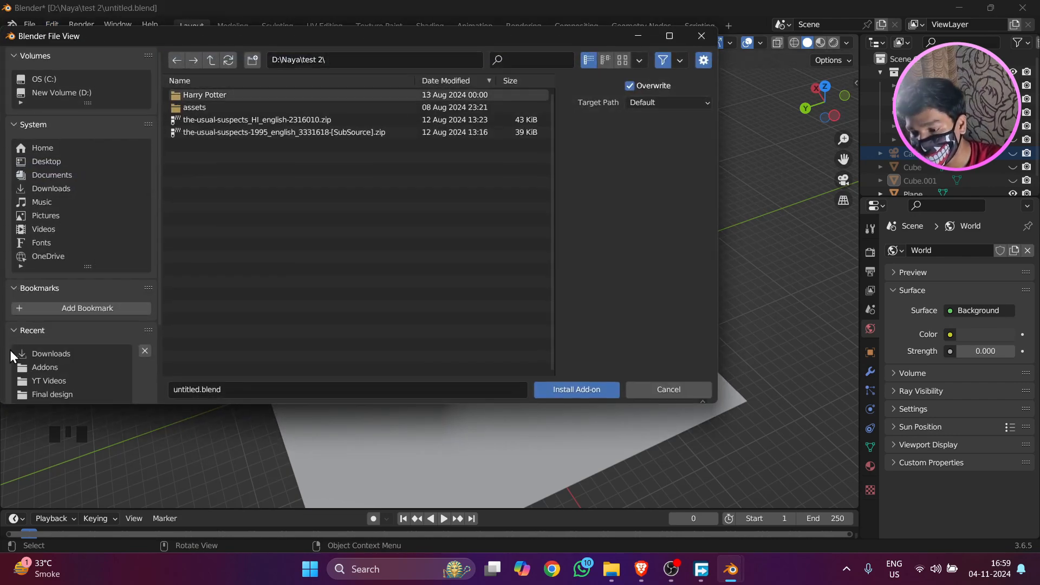
{"action": "left_click", "coordinate": [56, 368]}
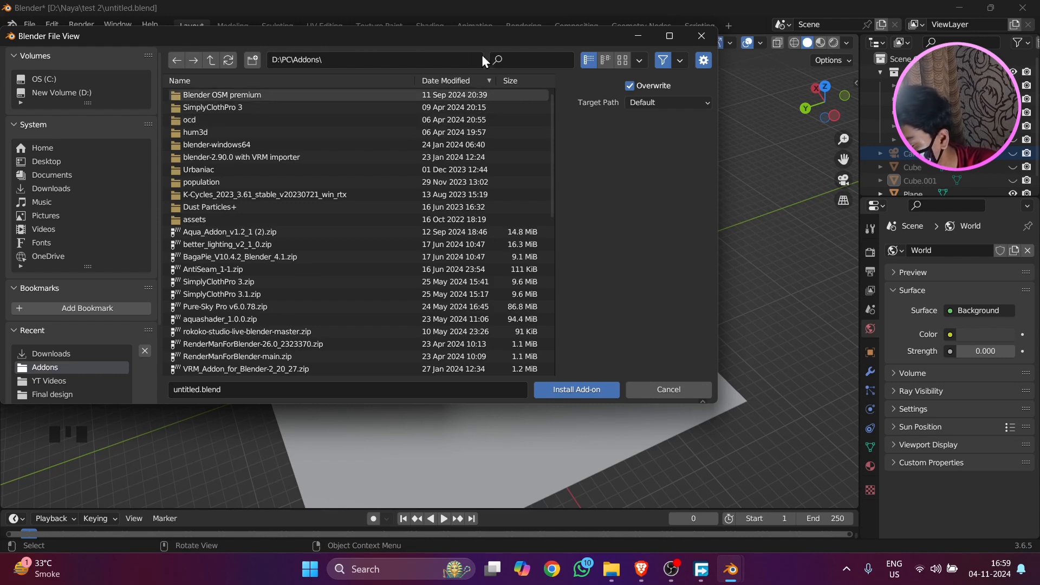
{"action": "type", "text": "li"}
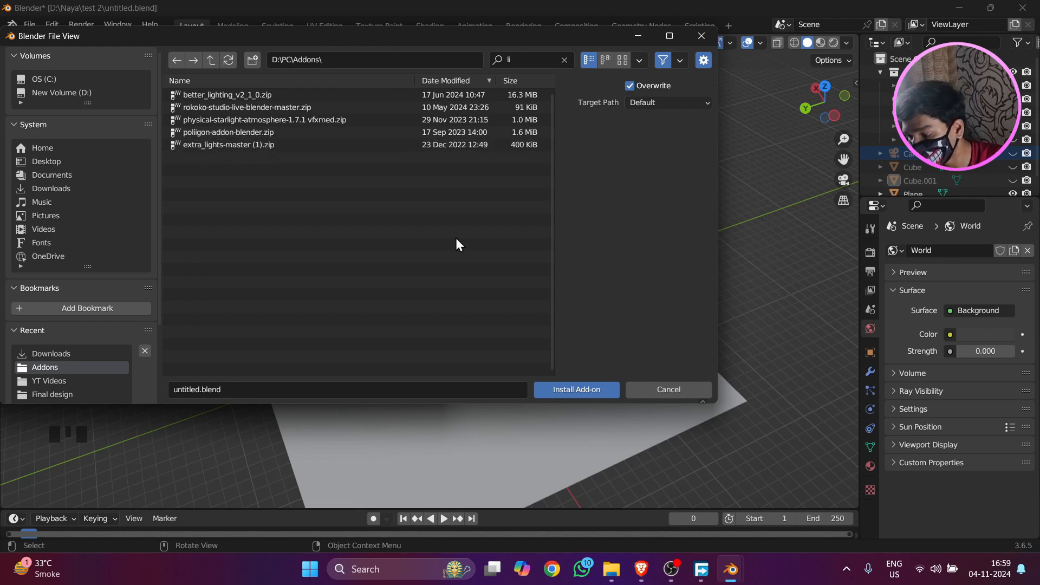
{"action": "left_click", "coordinate": [701, 36]}
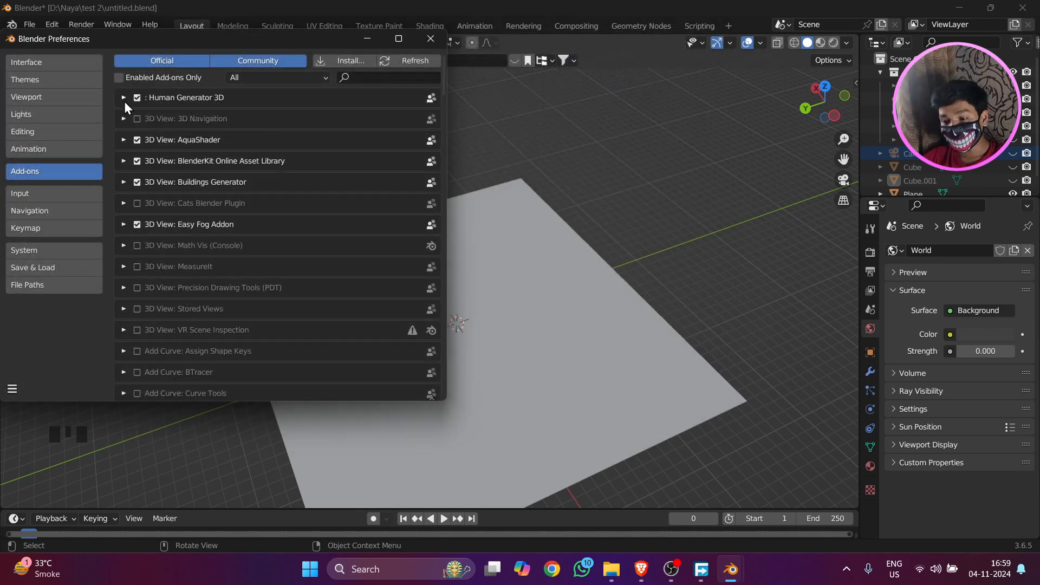
{"action": "left_click", "coordinate": [429, 39]}
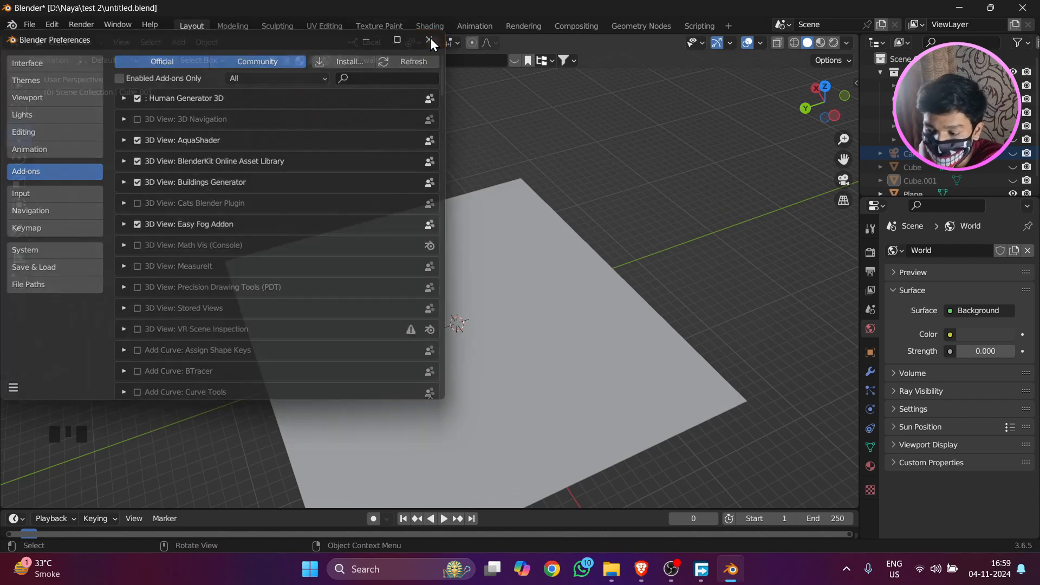
{"action": "key", "text": "shift+a"}
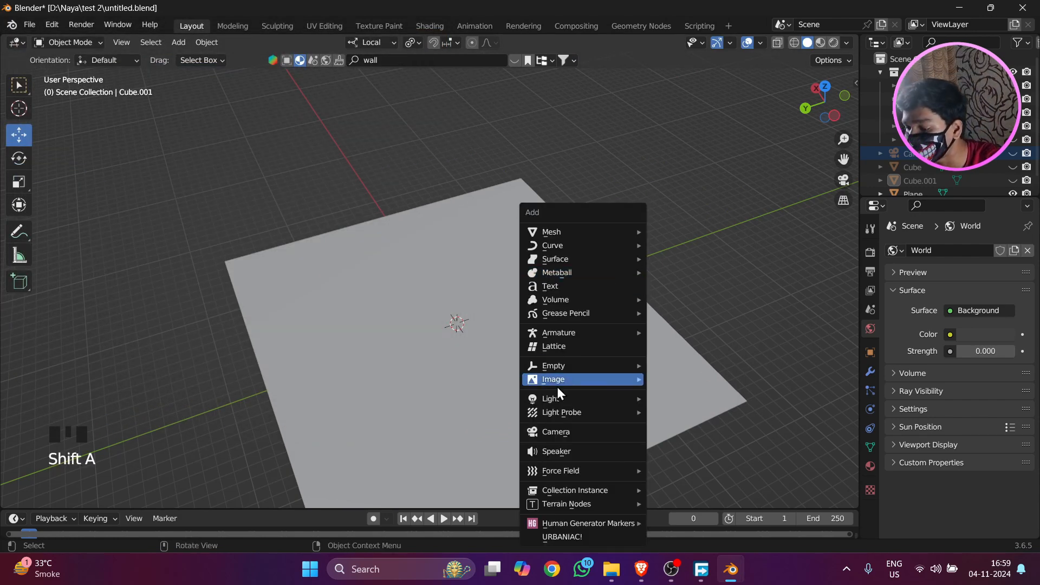
{"action": "mouse_move", "coordinate": [560, 398]}
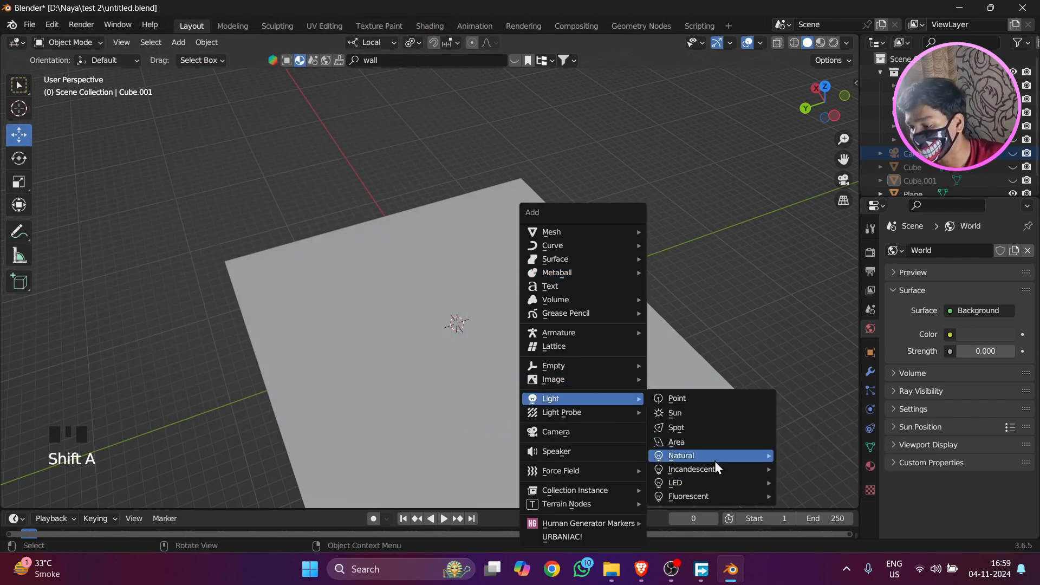
{"action": "mouse_move", "coordinate": [718, 470]}
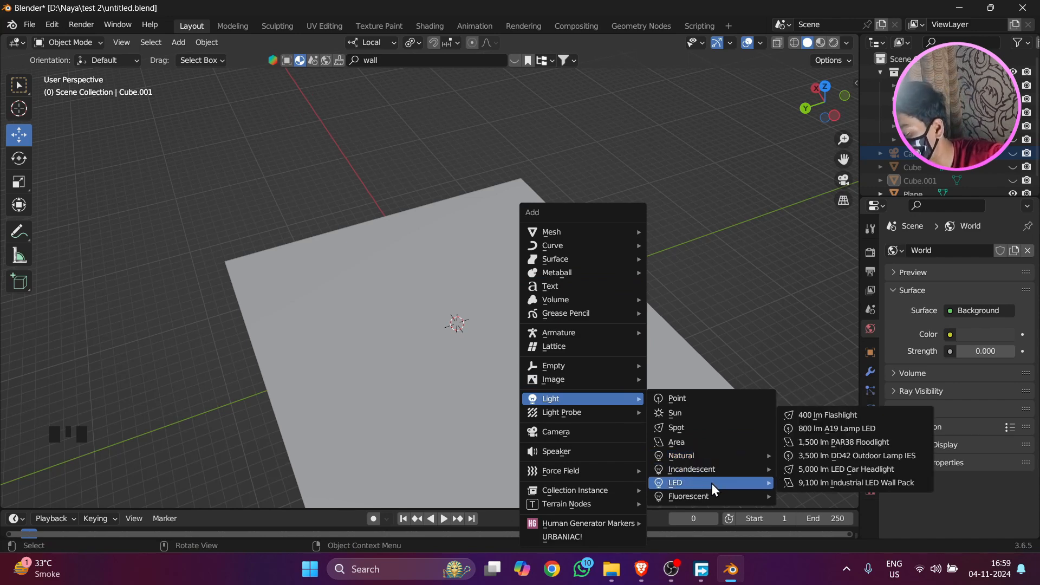
{"action": "mouse_move", "coordinate": [713, 498]}
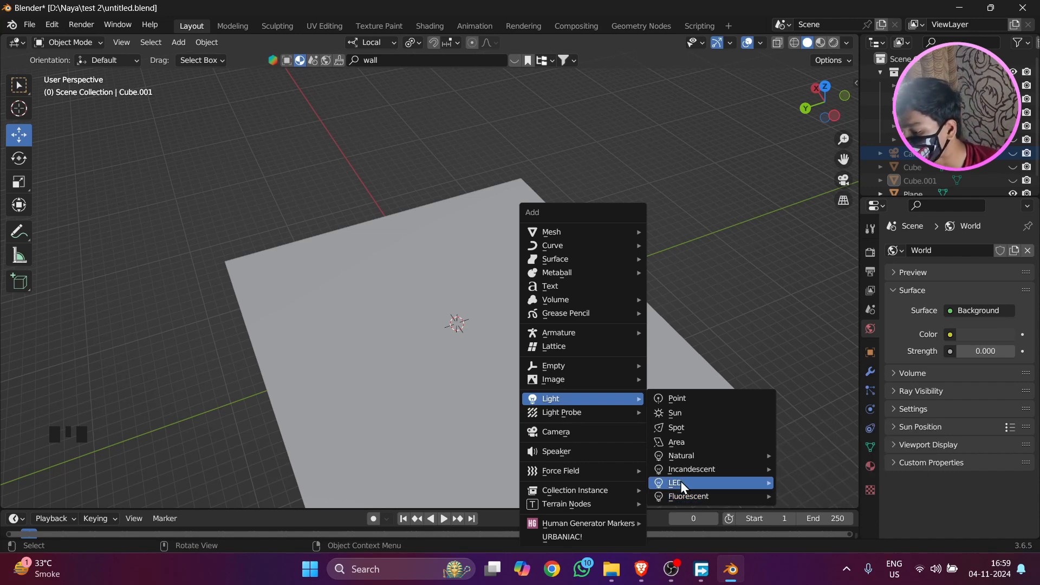
{"action": "left_click", "coordinate": [709, 309]}
Add a point light at the 3D cursor in the middle of the floor plane.
{"action": "middle_click_drag", "start_coordinate": [558, 281], "coordinate": [485, 287]}
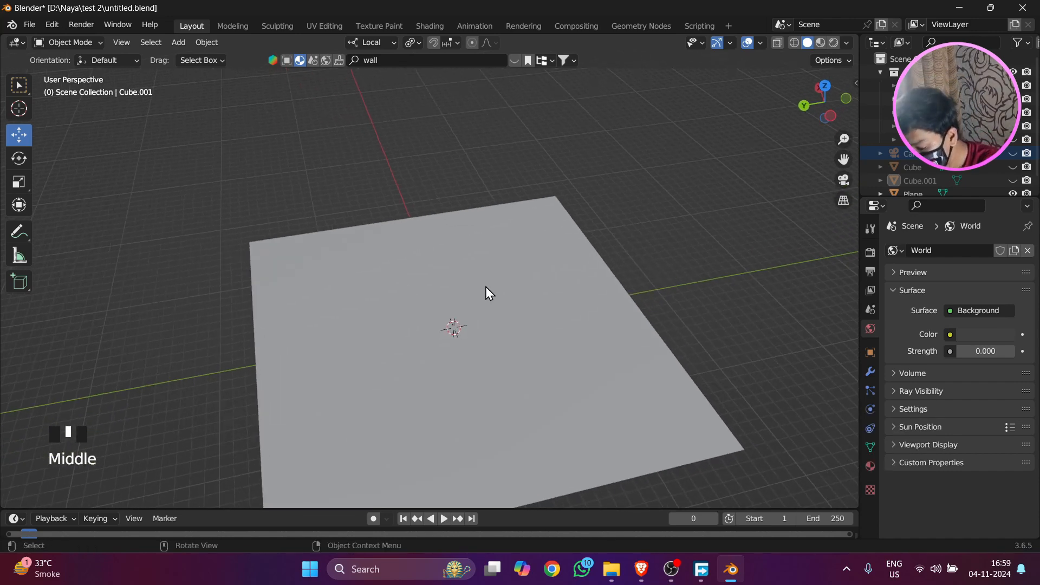
{"action": "key", "text": "shift+a"}
{"action": "mouse_move", "coordinate": [458, 400]}
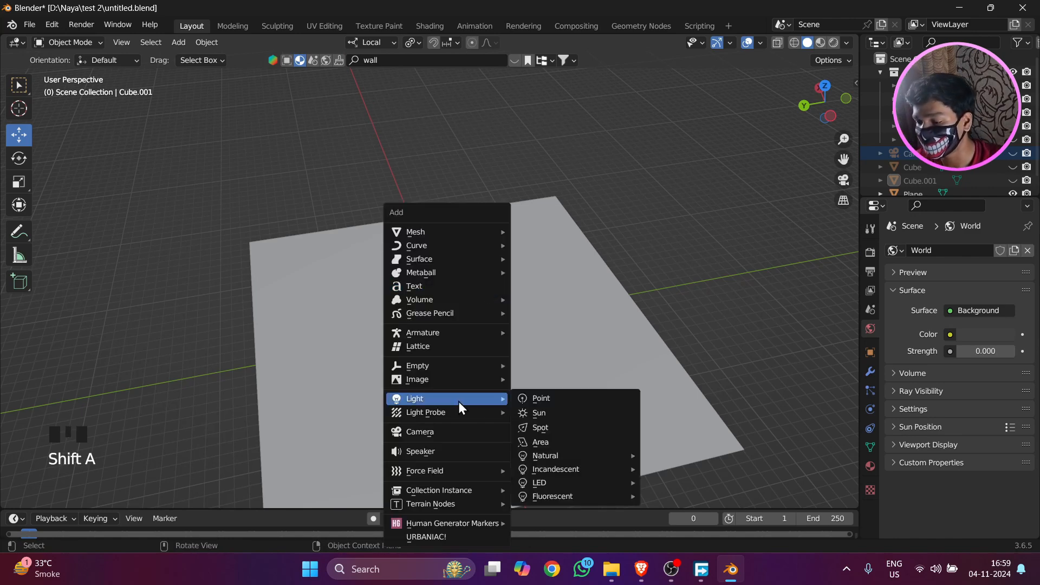
{"action": "left_click", "coordinate": [532, 397]}
{"action": "middle_click_drag", "start_coordinate": [532, 398], "coordinate": [519, 388]}
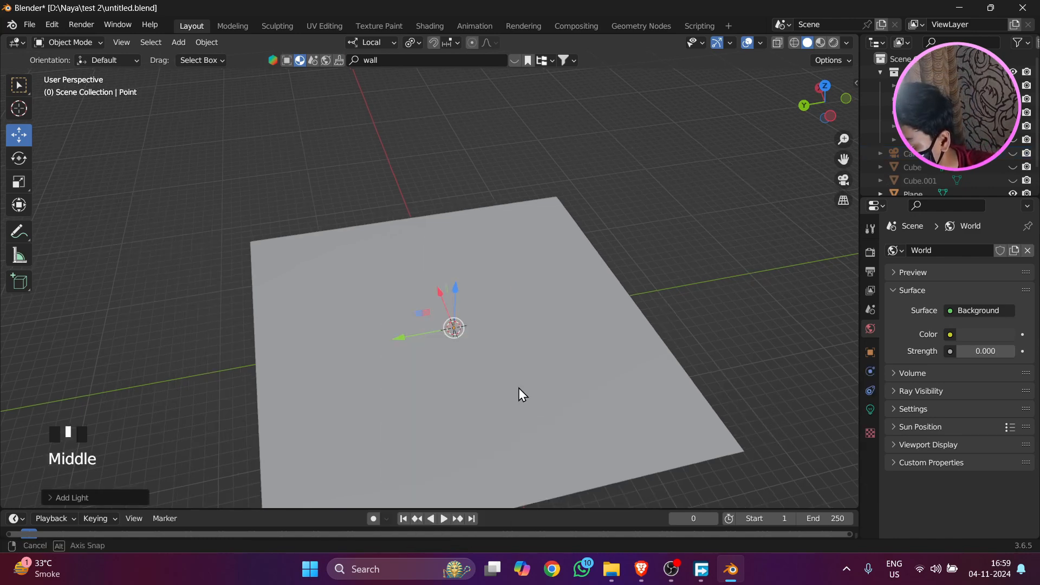
Move the point light along positive Y toward the edge of the floor plane and raise it above the surface.
{"action": "scroll", "coordinate": [503, 374], "scroll_direction": "up", "scroll_amount": 3}
{"action": "left_click_drag", "start_coordinate": [424, 377], "coordinate": [242, 378]}
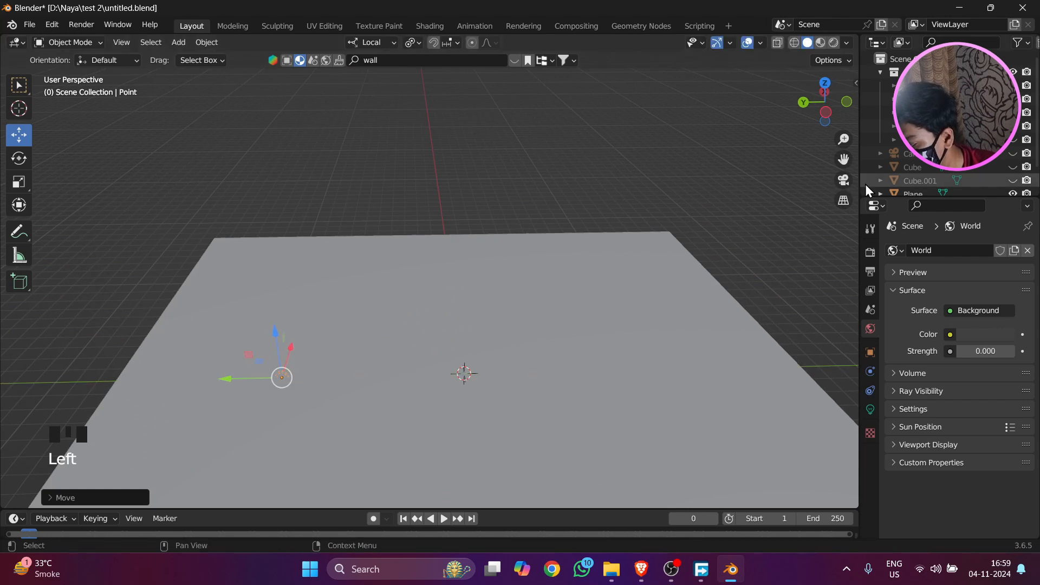
{"action": "scroll", "coordinate": [931, 162], "scroll_direction": "down", "scroll_amount": 8}
{"action": "left_click_drag", "start_coordinate": [275, 333], "coordinate": [265, 274]}
Add a sun light placed high beyond the floor's negative Y side and aim it back toward the plane.
{"action": "key", "text": "shift+a"}
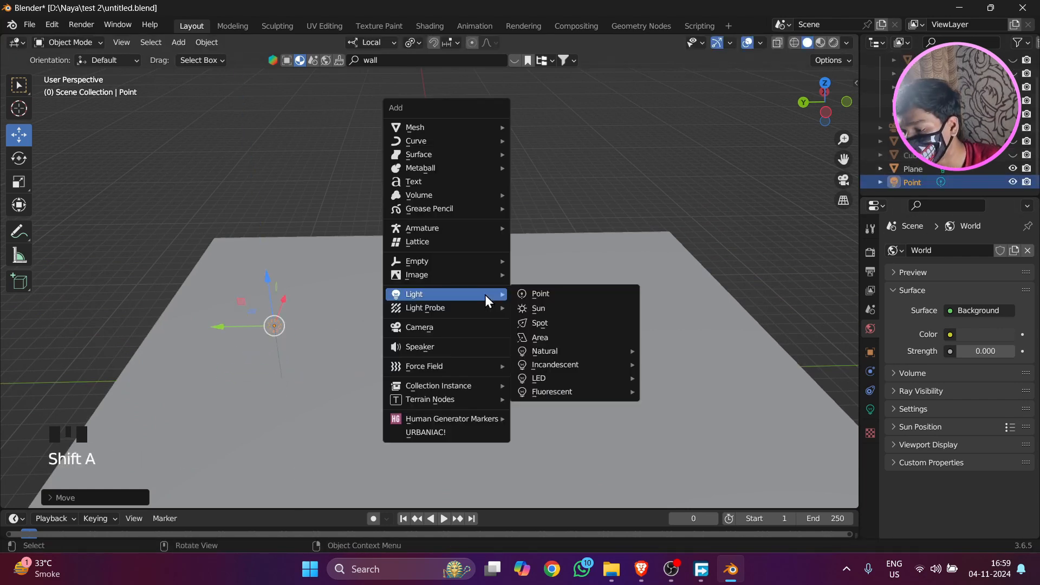
{"action": "left_click", "coordinate": [577, 308]}
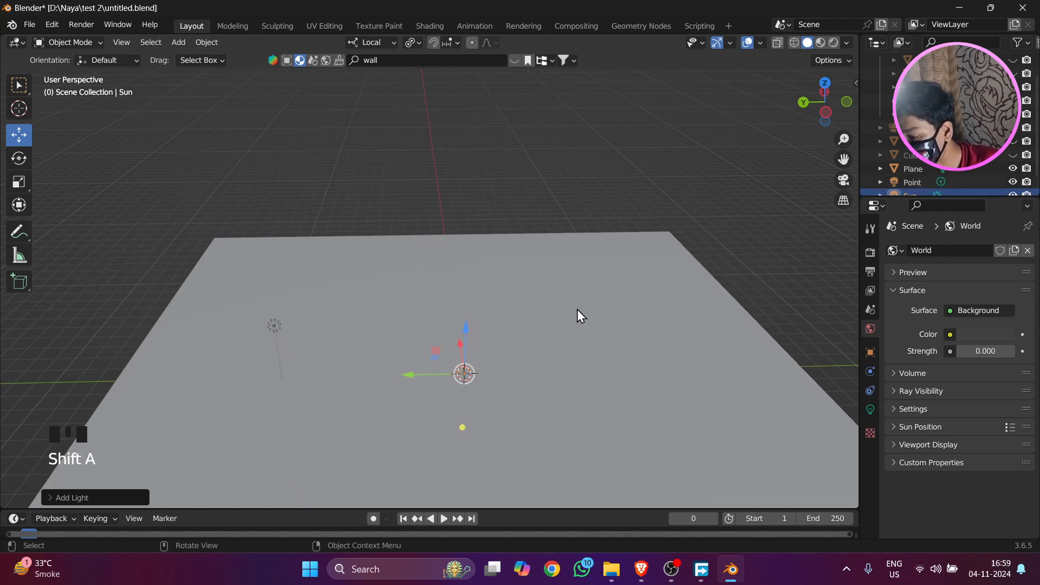
{"action": "scroll", "coordinate": [577, 312], "scroll_direction": "down", "scroll_amount": 6}
{"action": "left_click_drag", "start_coordinate": [441, 260], "coordinate": [606, 161]}
{"action": "left_click", "coordinate": [620, 219]}
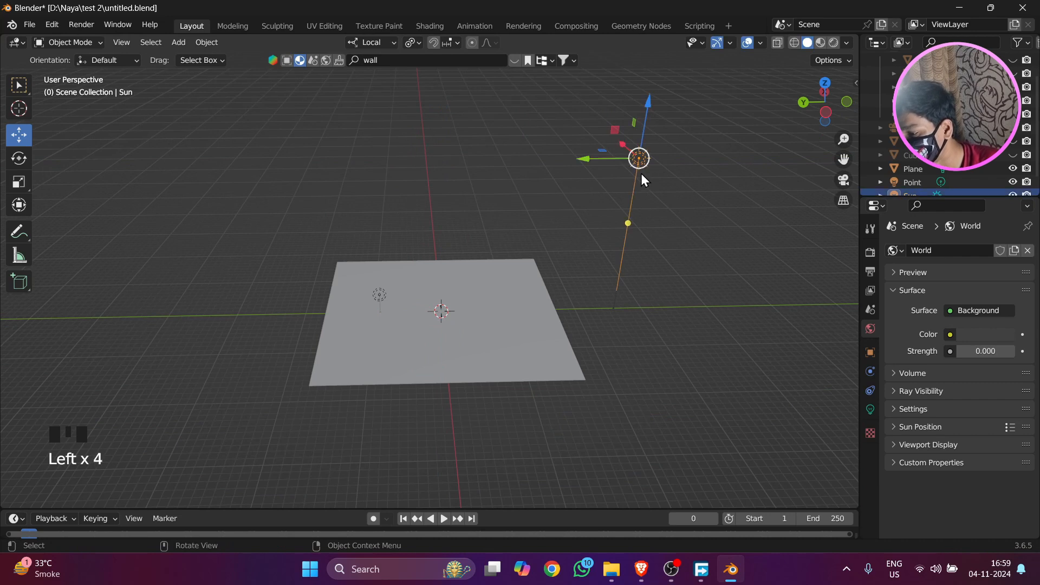
{"action": "left_click_drag", "start_coordinate": [628, 224], "coordinate": [573, 231]}
{"action": "left_click", "coordinate": [687, 292]}
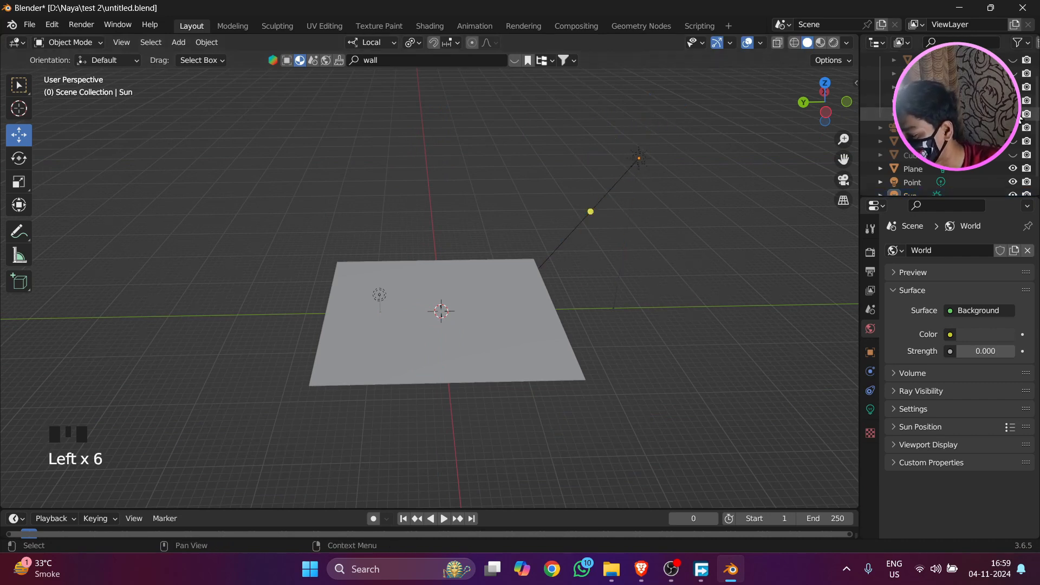
Add a spot light at the 3D cursor and raise it straight up above the middle of the floor plane.
{"action": "scroll", "coordinate": [457, 349], "scroll_direction": "down", "scroll_amount": 6}
{"action": "key", "text": "shift+a"}
{"action": "mouse_move", "coordinate": [502, 311]}
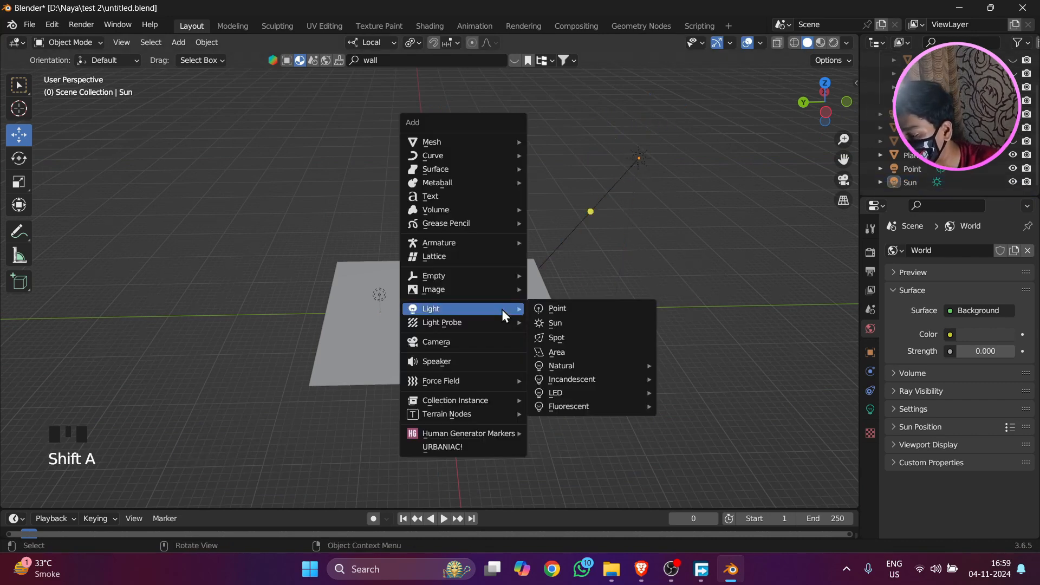
{"action": "left_click", "coordinate": [573, 338]}
{"action": "scroll", "coordinate": [522, 375], "scroll_direction": "up", "scroll_amount": 2}
{"action": "scroll", "coordinate": [522, 375], "scroll_direction": "up", "scroll_amount": 3}
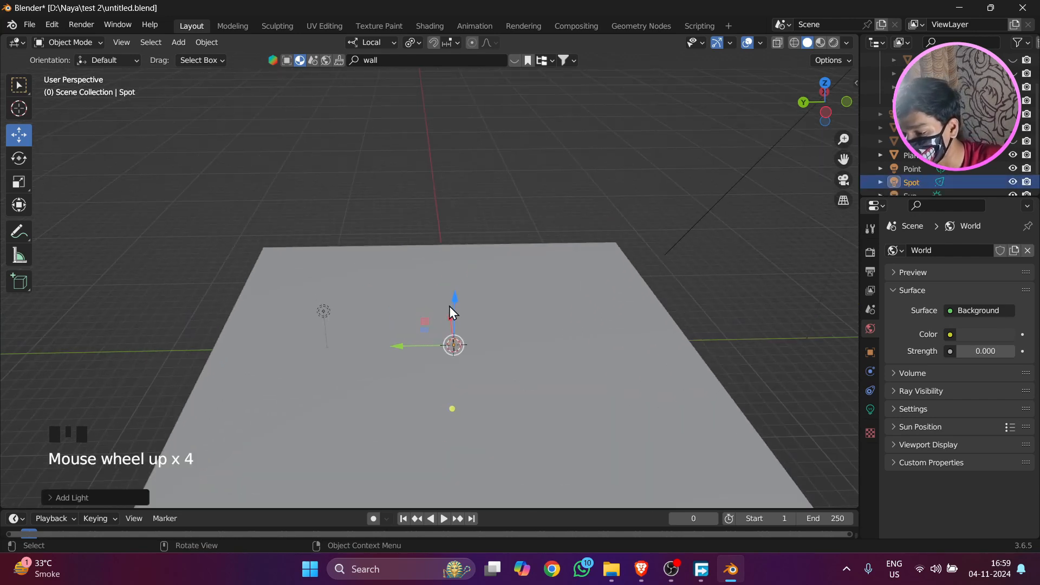
{"action": "left_click_drag", "start_coordinate": [449, 307], "coordinate": [449, 146]}
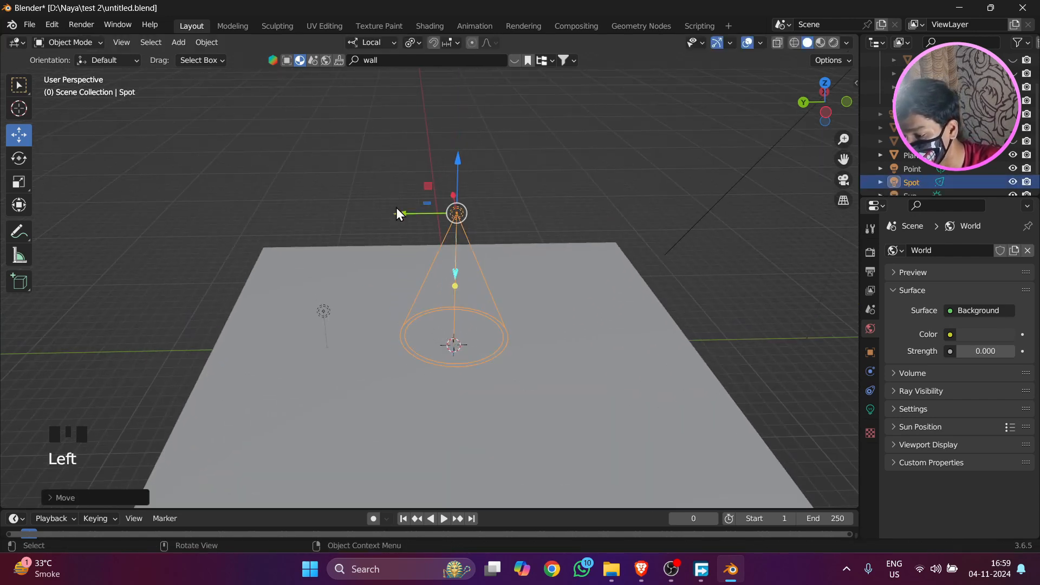
{"action": "left_click", "coordinate": [528, 187]}
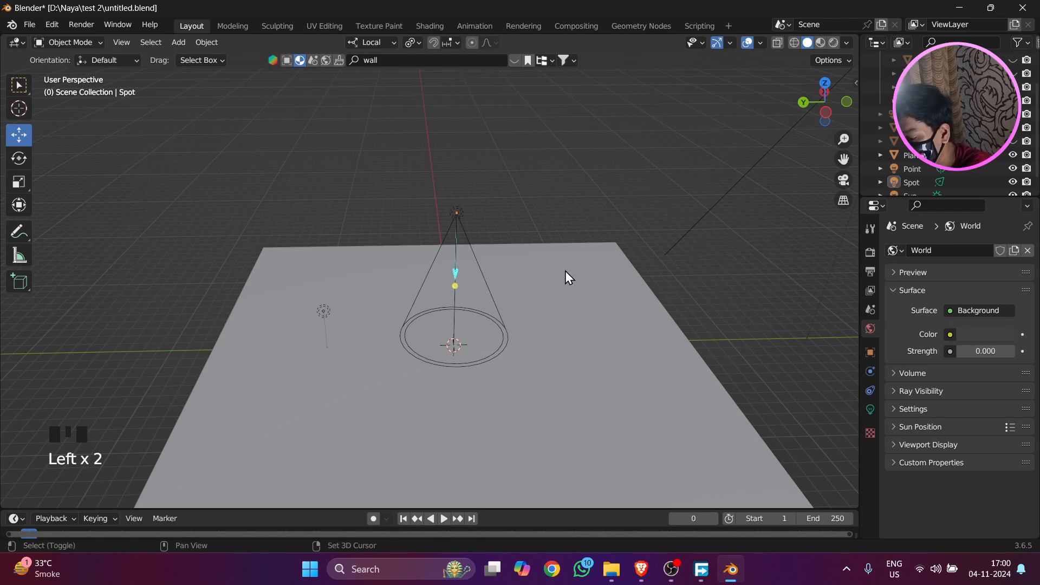
Add an area light, raise it above the floor and shift it along negative Y, clear of the spot light's cone.
{"action": "key", "text": "shift+a"}
{"action": "mouse_move", "coordinate": [564, 271]}
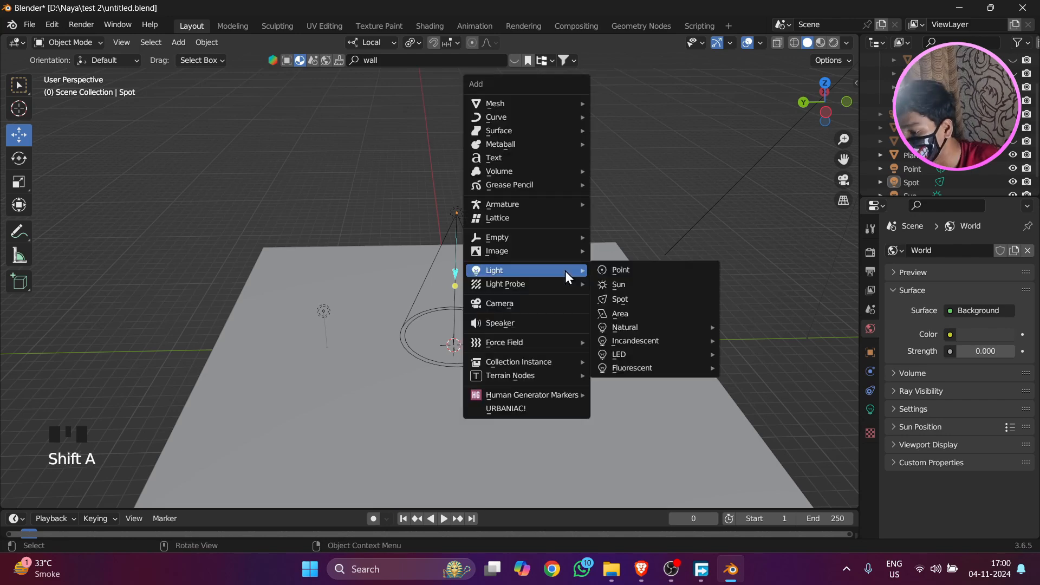
{"action": "left_click", "coordinate": [660, 313]}
{"action": "left_click_drag", "start_coordinate": [456, 293], "coordinate": [428, 203]}
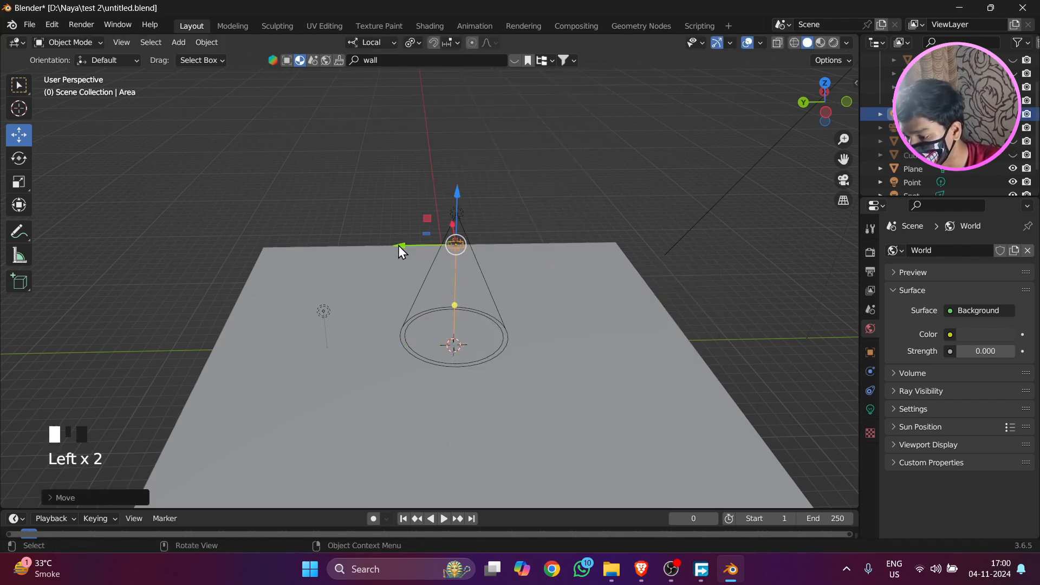
{"action": "left_click_drag", "start_coordinate": [399, 252], "coordinate": [524, 247]}
{"action": "scroll", "coordinate": [649, 227], "scroll_direction": "up", "scroll_amount": 4}
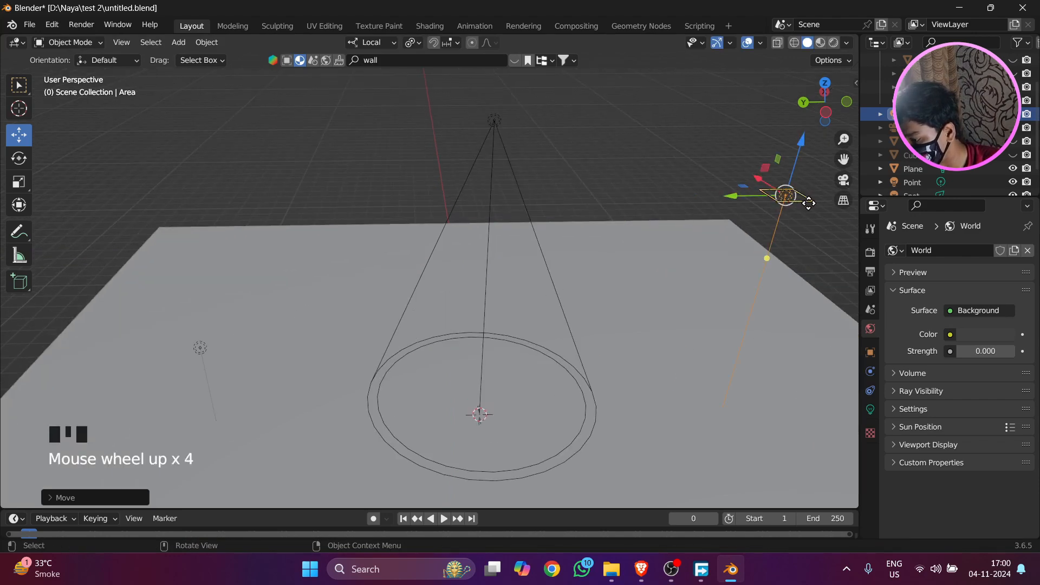
{"action": "scroll", "coordinate": [781, 342], "scroll_direction": "down", "scroll_amount": 5}
{"action": "left_click", "coordinate": [762, 314]}
{"action": "middle_click_drag", "start_coordinate": [708, 339], "coordinate": [731, 305]}
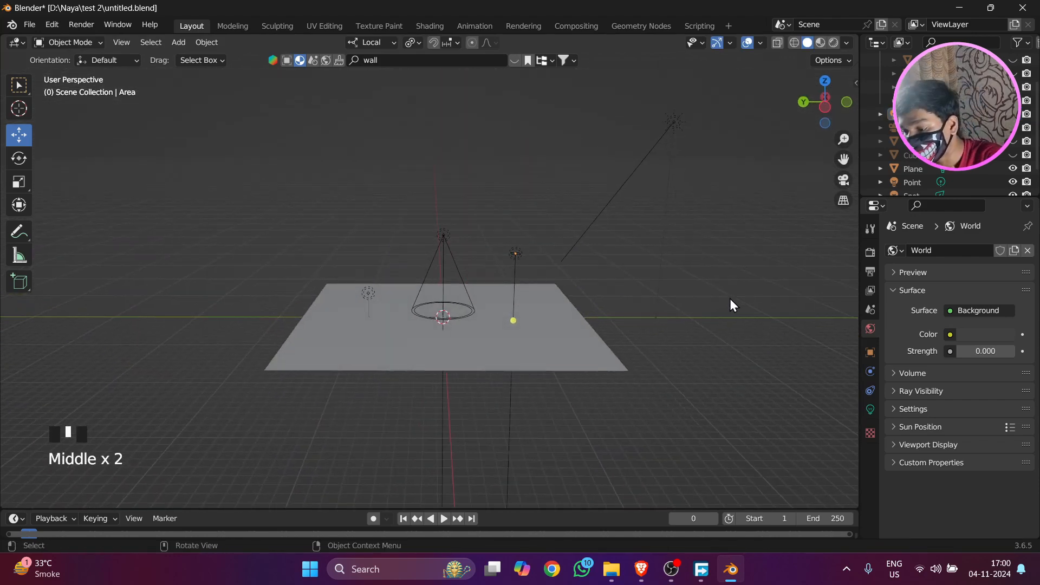
Hide the spot, area and sun lights and switch the viewport to Rendered shading with only the point light on.
{"action": "left_click", "coordinate": [444, 236]}
{"action": "key", "text": "h"}
{"action": "key", "text": "h"}
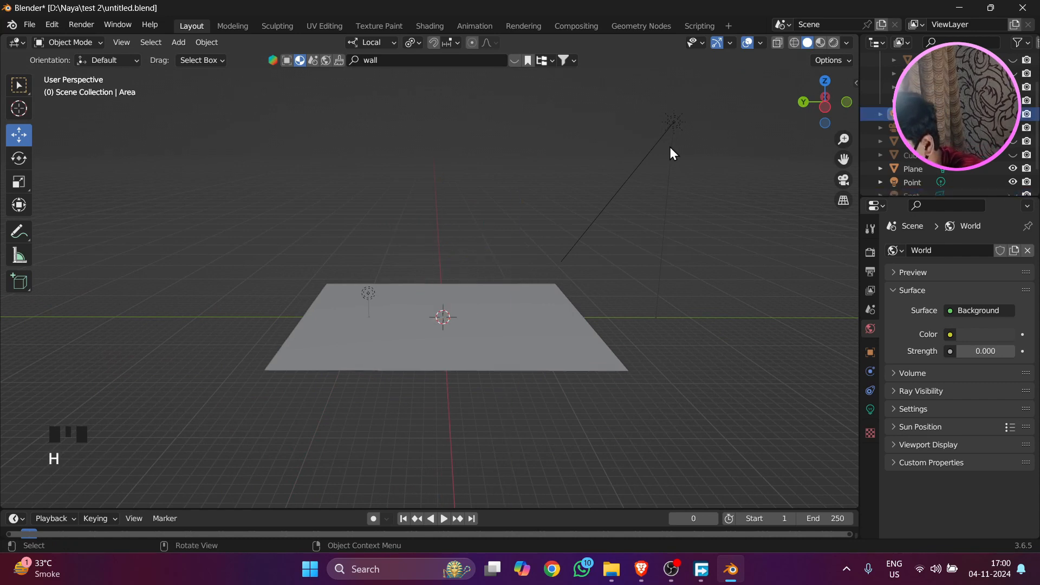
{"action": "key", "text": "z"}
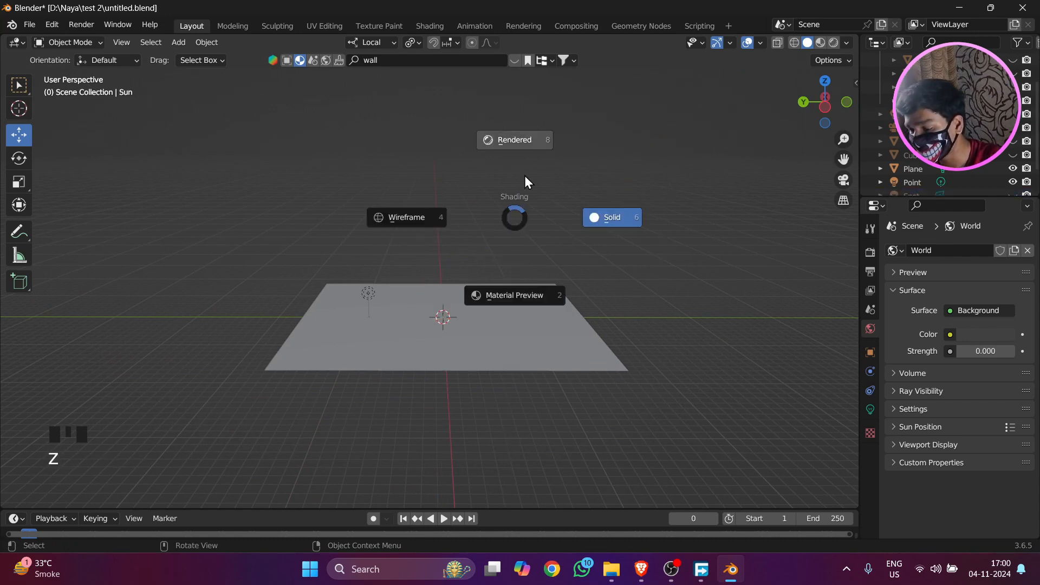
{"action": "scroll", "coordinate": [306, 329], "scroll_direction": "up", "scroll_amount": 5}
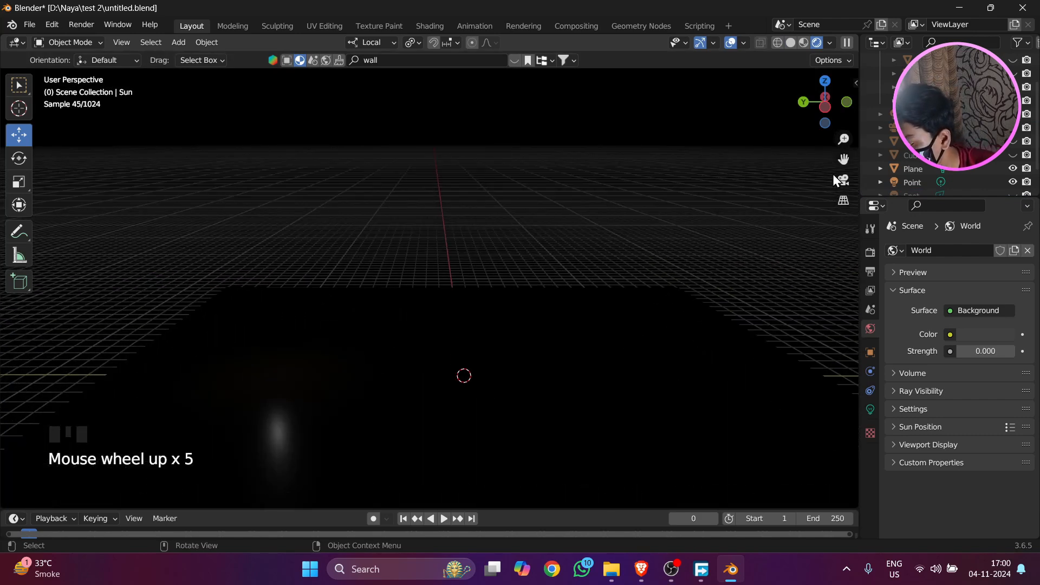
Set the point light's power to 100 W and examine its glow on the floor up close.
{"action": "left_click_drag", "start_coordinate": [841, 159], "coordinate": [723, 211]}
{"action": "left_click", "coordinate": [391, 265]}
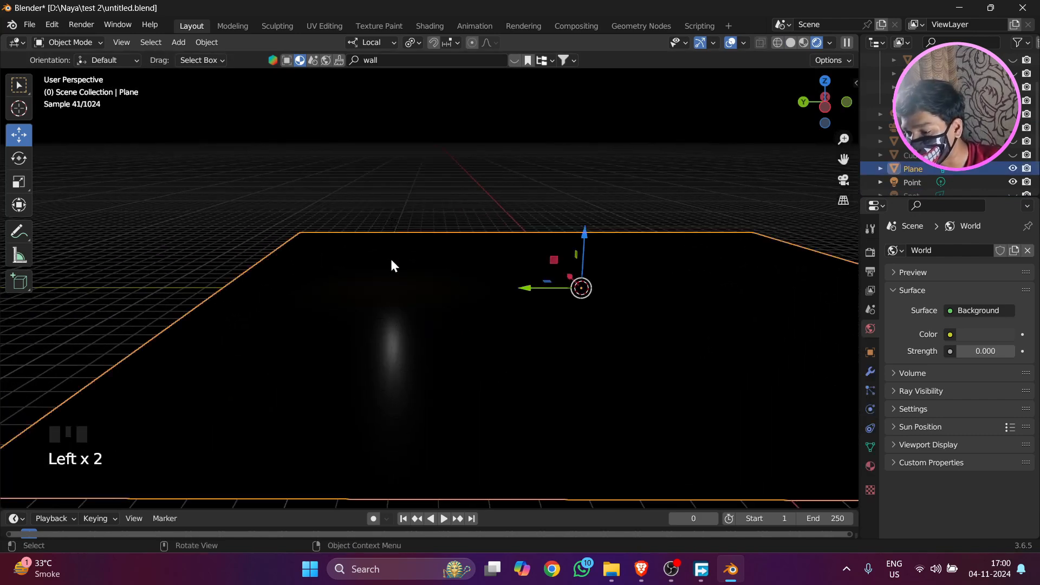
{"action": "scroll", "coordinate": [1008, 152], "scroll_direction": "down", "scroll_amount": 4}
{"action": "left_click", "coordinate": [888, 154]}
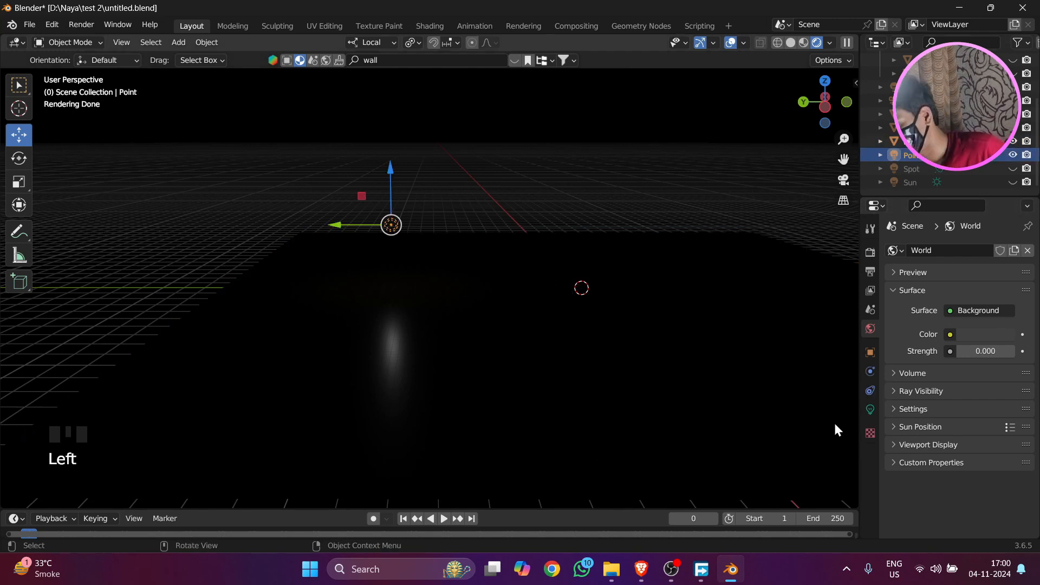
{"action": "left_click", "coordinate": [869, 409]}
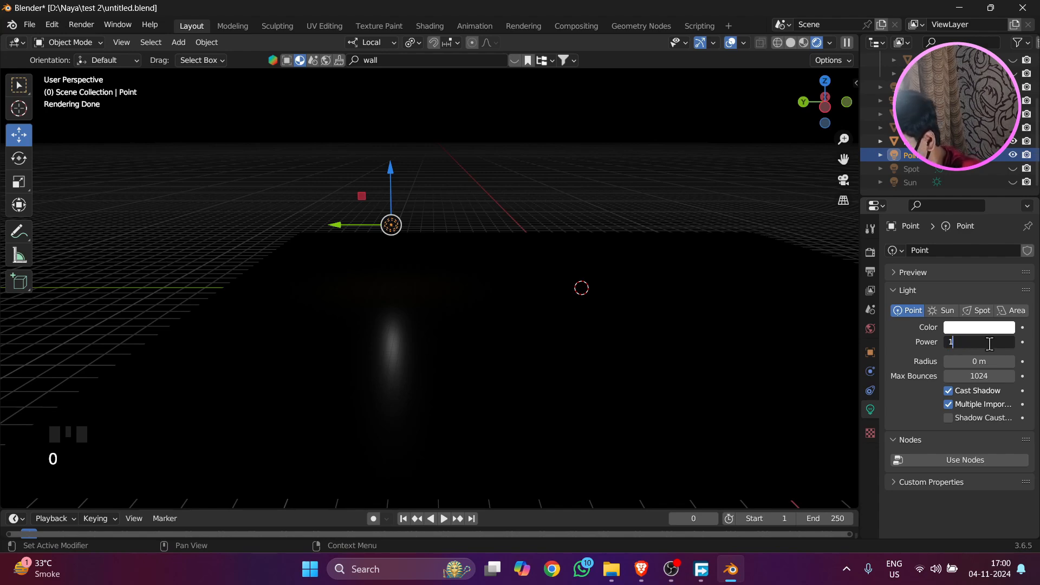
{"action": "middle_click_drag", "start_coordinate": [540, 383], "coordinate": [677, 374]}
{"action": "scroll", "coordinate": [543, 416], "scroll_direction": "up", "scroll_amount": 6}
{"action": "scroll", "coordinate": [678, 373], "scroll_direction": "down", "scroll_amount": 2}
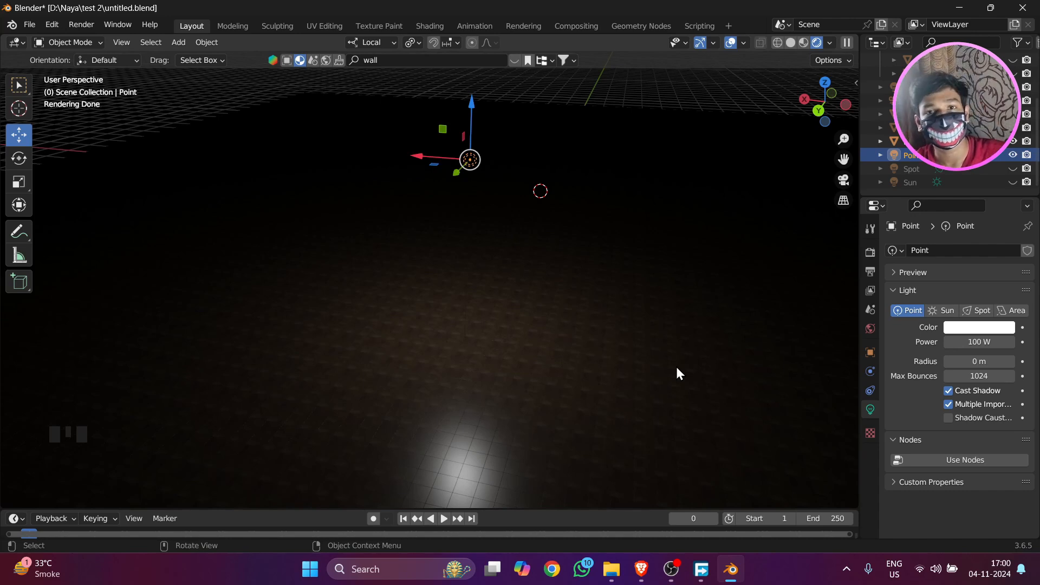
Move the point light across the floor and along positive Y to demonstrate how its glow follows.
{"action": "scroll", "coordinate": [668, 368], "scroll_direction": "down", "scroll_amount": 4}
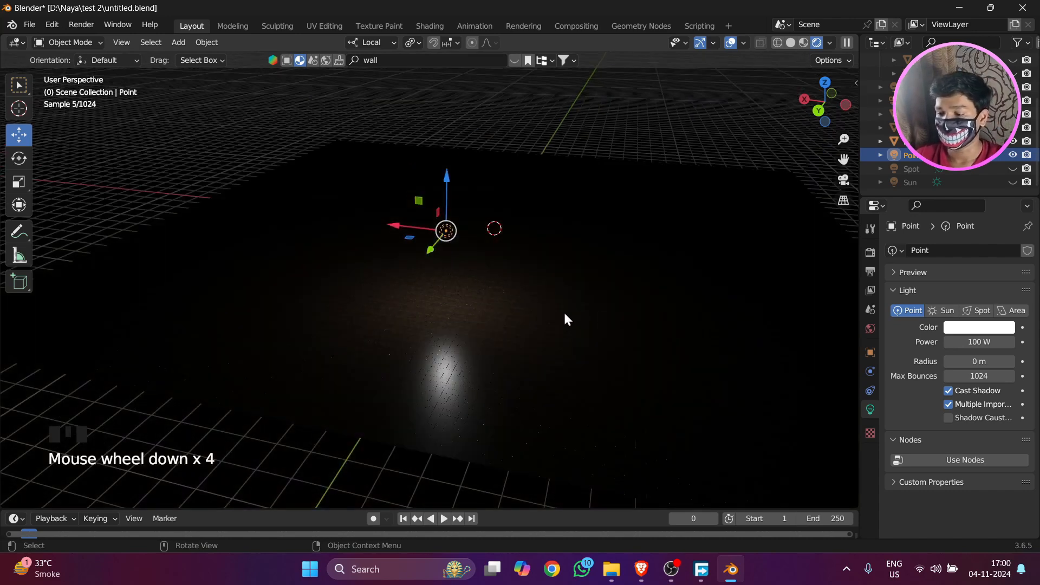
{"action": "middle_click_drag", "start_coordinate": [564, 314], "coordinate": [336, 214]}
{"action": "left_click_drag", "start_coordinate": [336, 213], "coordinate": [529, 306]}
{"action": "middle_click_drag", "start_coordinate": [529, 306], "coordinate": [498, 336]}
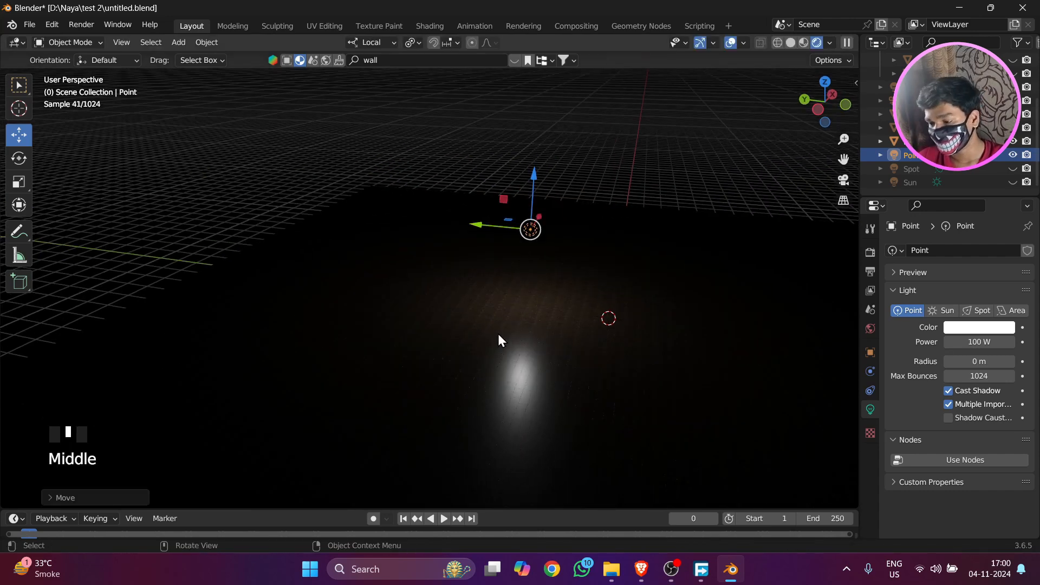
{"action": "left_click_drag", "start_coordinate": [477, 223], "coordinate": [313, 216]}
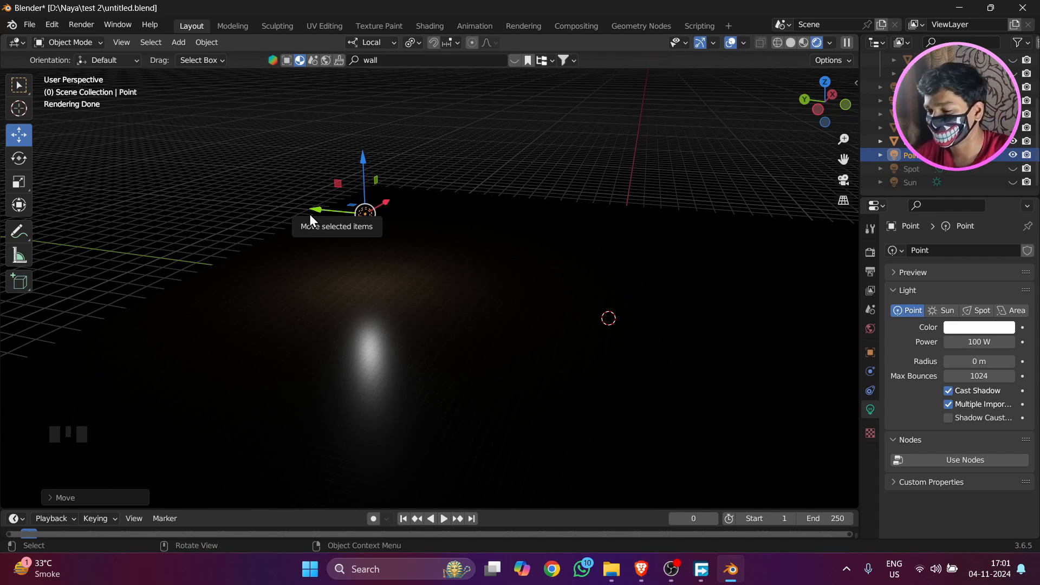
Hide the point light, then unhide and select the spot light with its whole cone in view.
{"action": "left_click", "coordinate": [1012, 156]}
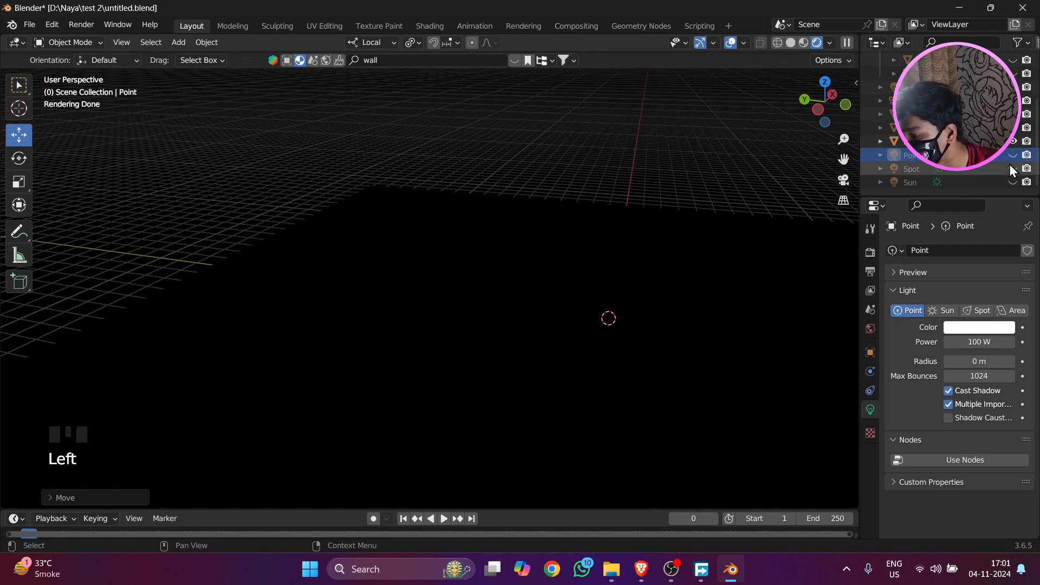
{"action": "left_click", "coordinate": [1012, 168]}
{"action": "middle_click_drag", "start_coordinate": [313, 184], "coordinate": [451, 193]}
{"action": "left_click", "coordinate": [910, 168]}
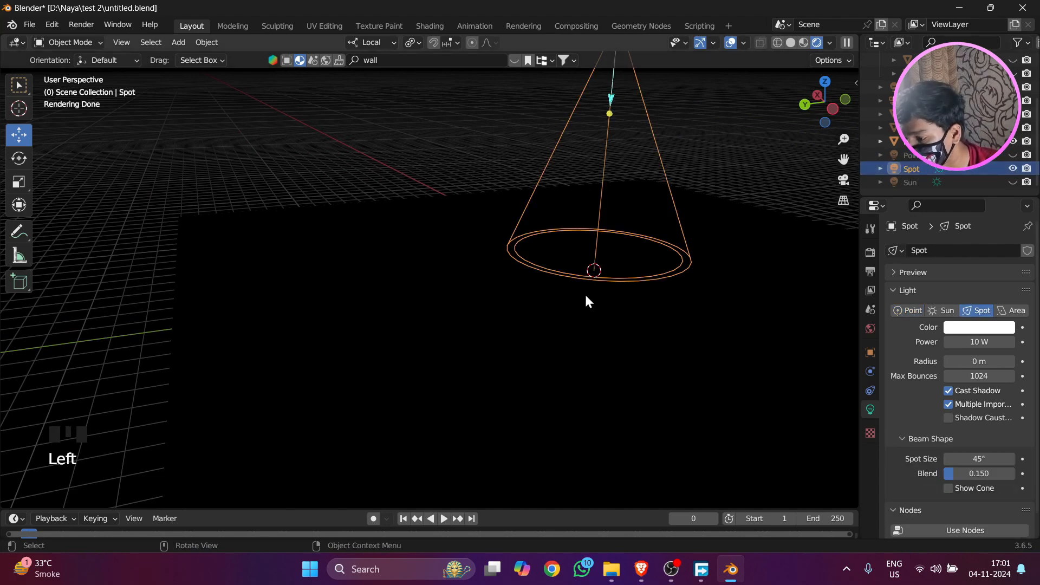
{"action": "scroll", "coordinate": [600, 271], "scroll_direction": "down", "scroll_amount": 4}
{"action": "scroll", "coordinate": [731, 239], "scroll_direction": "up", "scroll_amount": 3}
{"action": "left_click_drag", "start_coordinate": [844, 158], "coordinate": [841, 163]}
Try spot light powers of 100 W and 100000 W and compare the lit circle on the floor.
{"action": "double_click", "coordinate": [981, 341]}
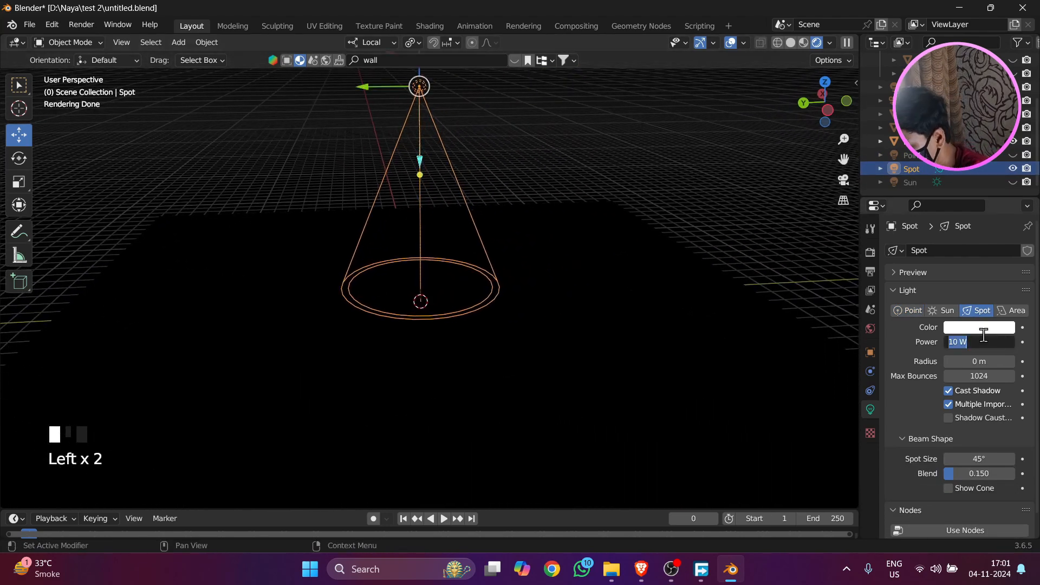
{"action": "type", "text": "100"}
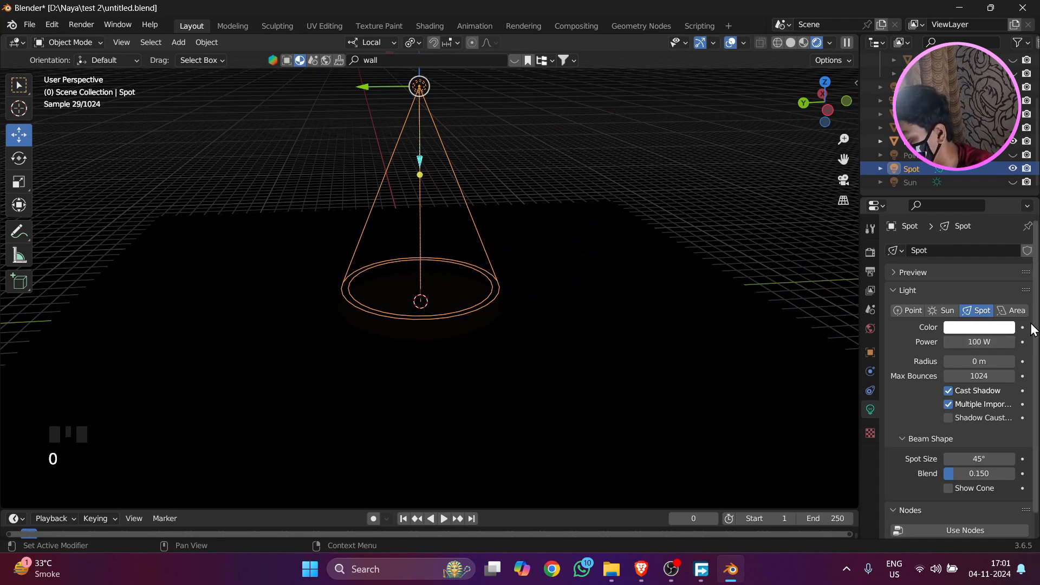
{"action": "middle_click_drag", "start_coordinate": [488, 226], "coordinate": [805, 279]}
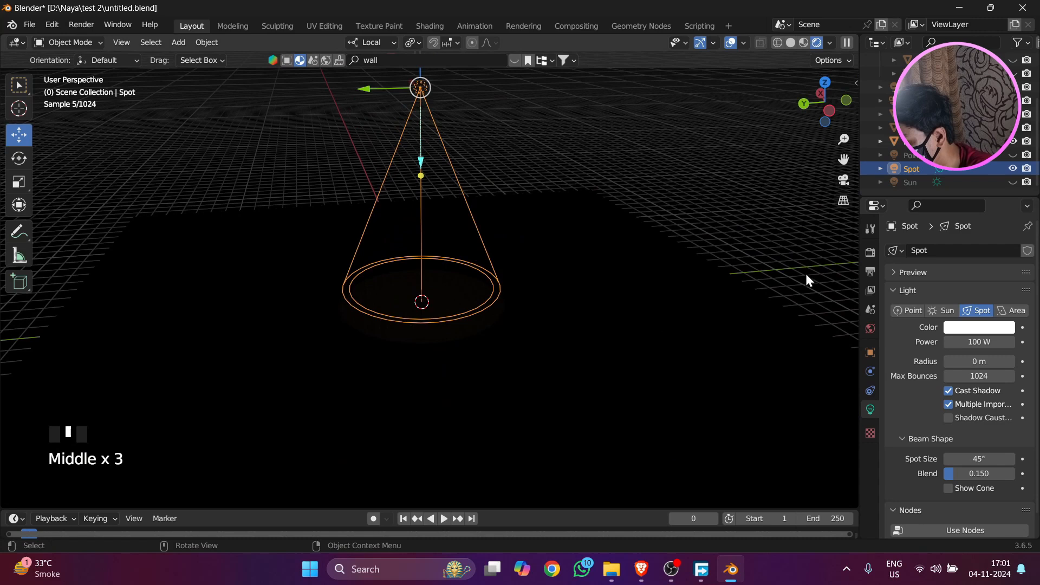
{"action": "left_click", "coordinate": [981, 342]}
{"action": "type", "text": "100000 W"}
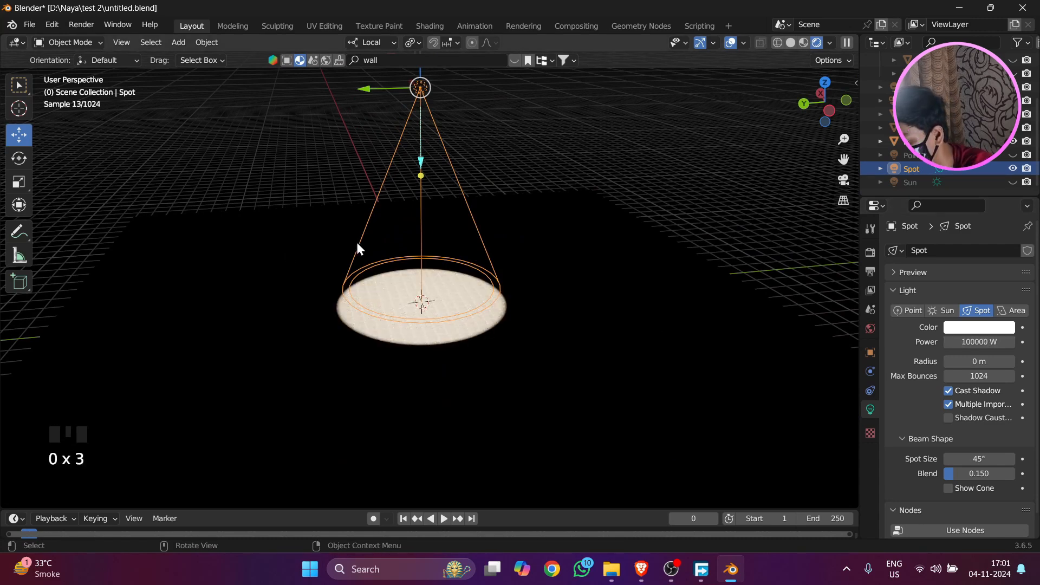
{"action": "middle_click_drag", "start_coordinate": [356, 242], "coordinate": [235, 294]}
{"action": "scroll", "coordinate": [235, 294], "scroll_direction": "up", "scroll_amount": 4}
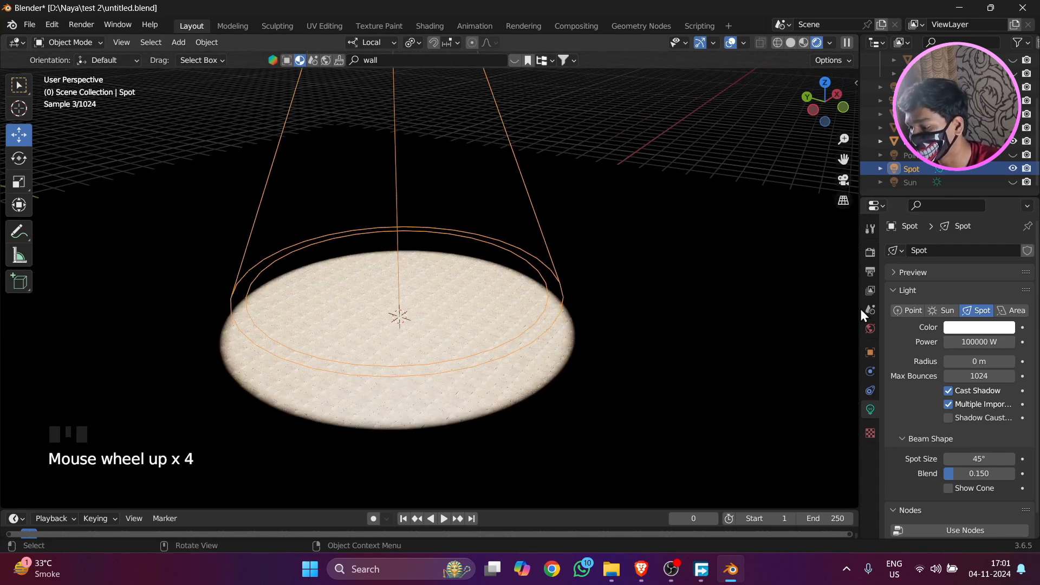
Set the spot light's power to 1000 W and inspect the lit circle on the textured floor.
{"action": "left_click", "coordinate": [963, 341]}
{"action": "type", "text": "10"}
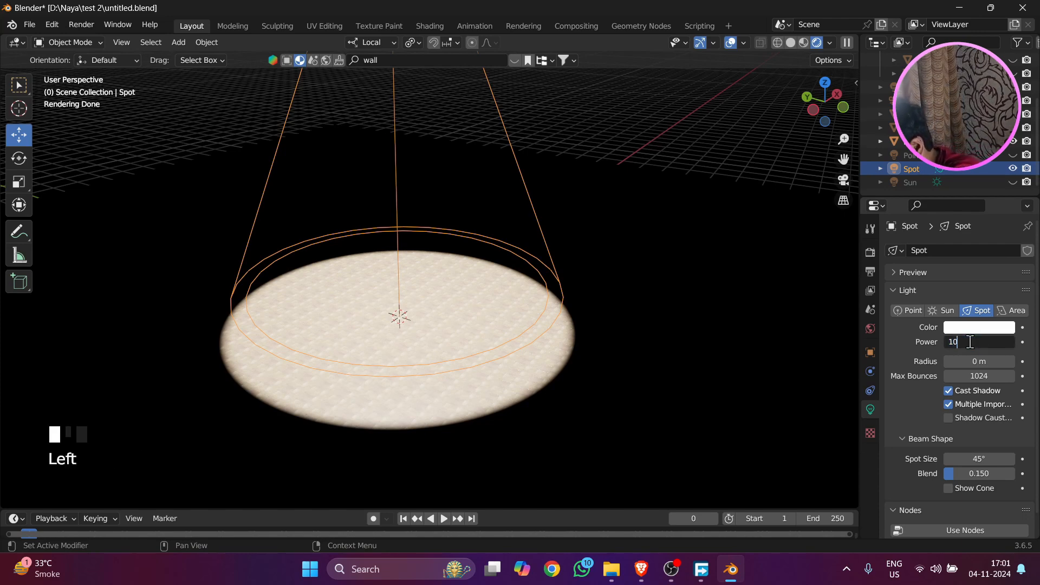
{"action": "type", "text": "00"}
{"action": "key", "text": "Return"}
{"action": "middle_click_drag", "start_coordinate": [639, 288], "coordinate": [631, 212]}
{"action": "left_click", "coordinate": [632, 212]}
{"action": "scroll", "coordinate": [589, 292], "scroll_direction": "up", "scroll_amount": 4}
{"action": "middle_click_drag", "start_coordinate": [589, 292], "coordinate": [646, 355]}
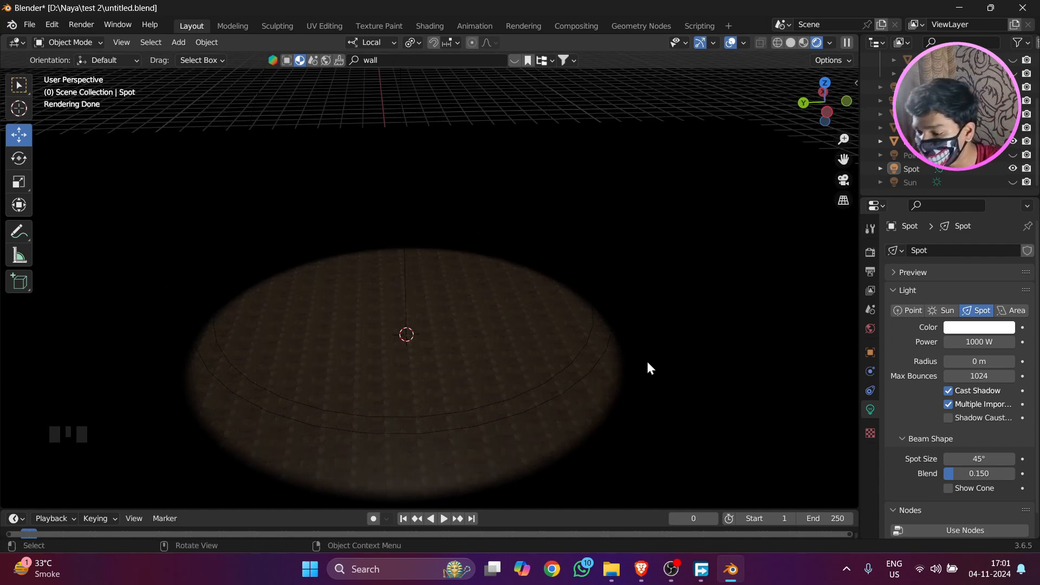
Move the spot light along negative Y, away from the floor's center, and raise it higher above the plane.
{"action": "scroll", "coordinate": [655, 290], "scroll_direction": "down", "scroll_amount": 4}
{"action": "scroll", "coordinate": [458, 294], "scroll_direction": "down", "scroll_amount": 3}
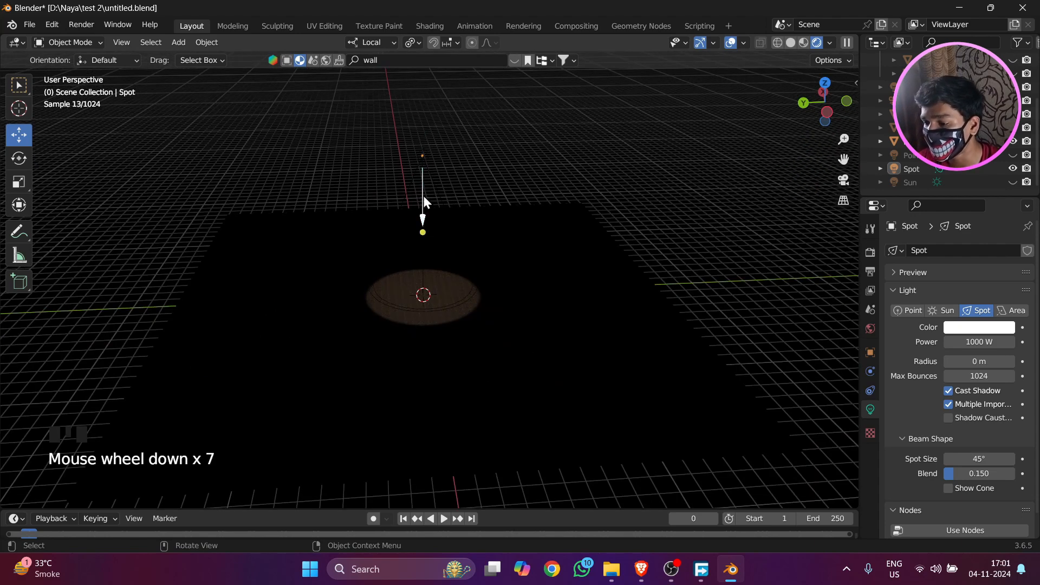
{"action": "left_click", "coordinate": [421, 154]}
{"action": "left_click_drag", "start_coordinate": [356, 158], "coordinate": [536, 257]}
{"action": "left_click_drag", "start_coordinate": [596, 142], "coordinate": [537, 126]}
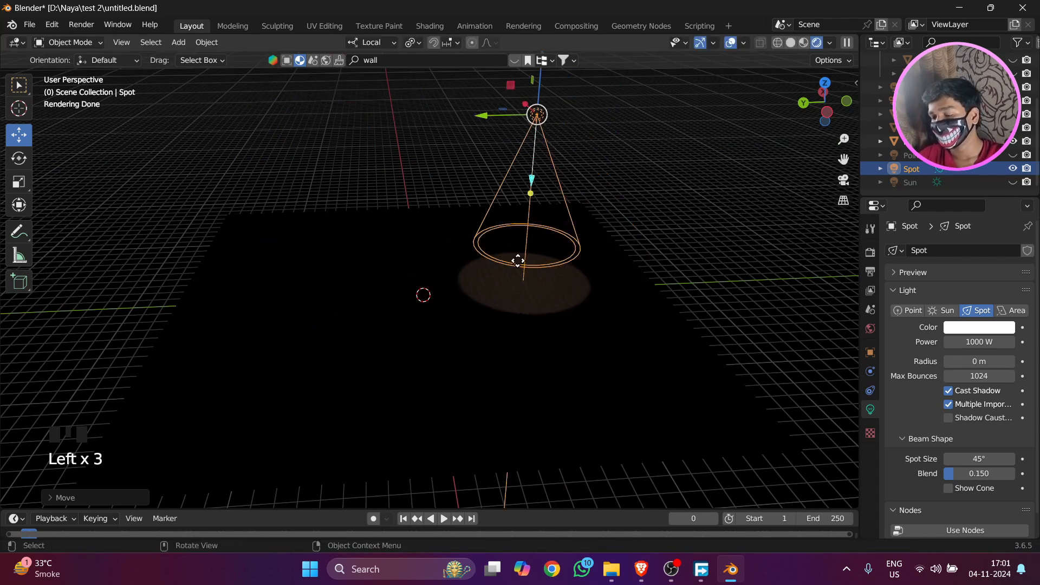
{"action": "middle_click_drag", "start_coordinate": [343, 358], "coordinate": [369, 344]}
{"action": "scroll", "coordinate": [356, 338], "scroll_direction": "down", "scroll_amount": 1}
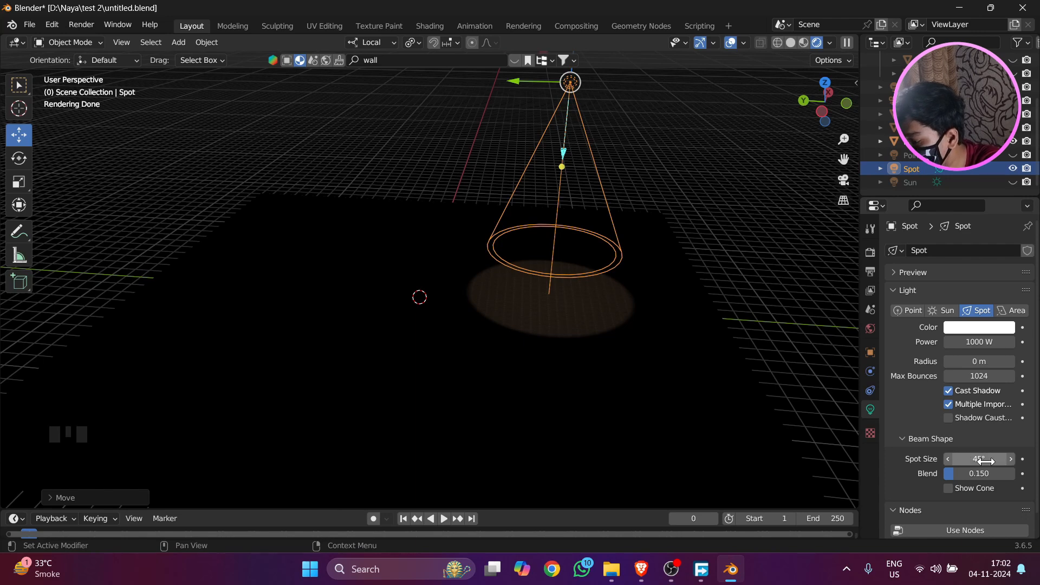
Widen the spot light's beam size and delete both the spot light and the point light.
{"action": "left_click_drag", "start_coordinate": [963, 458], "coordinate": [999, 459]}
{"action": "key", "text": "Delete"}
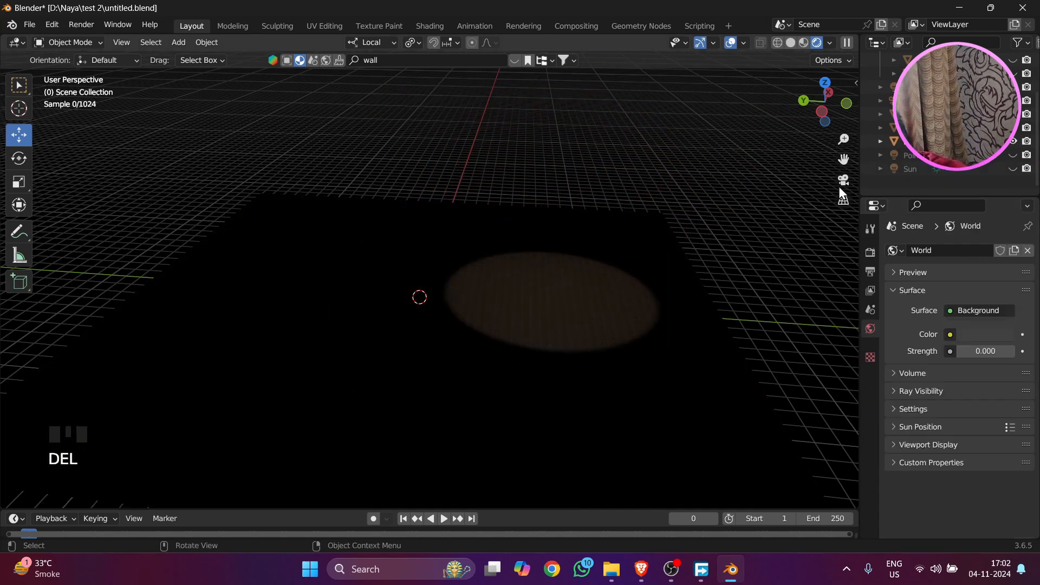
{"action": "left_click", "coordinate": [918, 171]}
{"action": "key", "text": "Delete"}
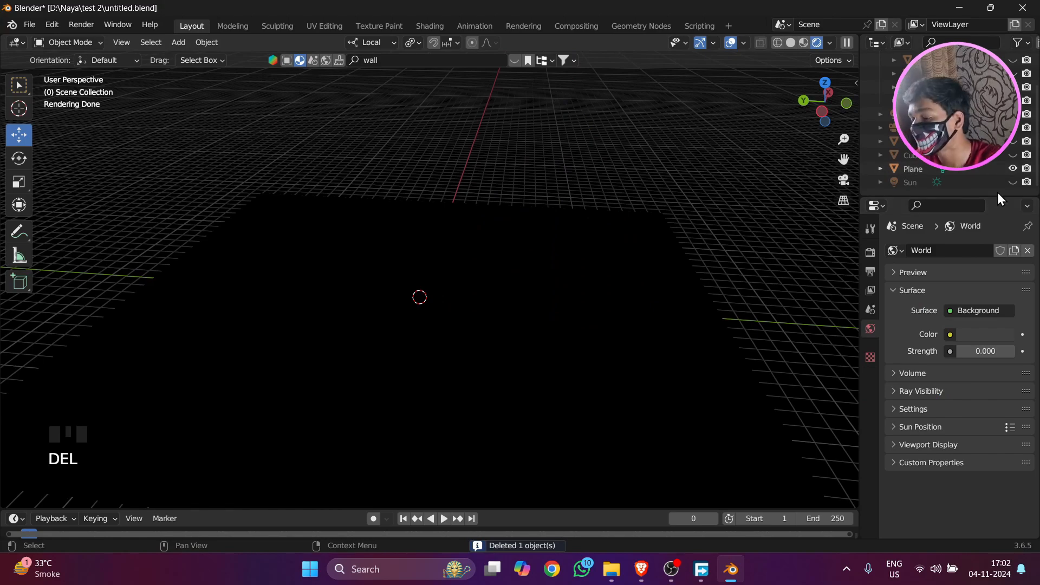
Unhide and select the sun light and tint its color light yellow, checking the effect on the floor.
{"action": "left_click", "coordinate": [1012, 181]}
{"action": "scroll", "coordinate": [466, 335], "scroll_direction": "down", "scroll_amount": 6}
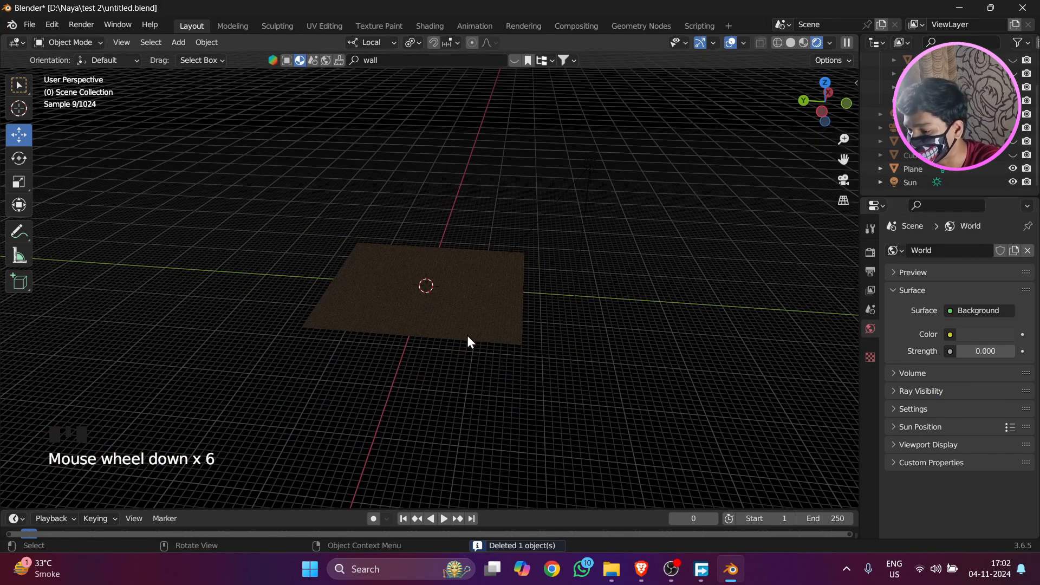
{"action": "middle_click_drag", "start_coordinate": [467, 335], "coordinate": [458, 249]}
{"action": "left_click", "coordinate": [538, 168]}
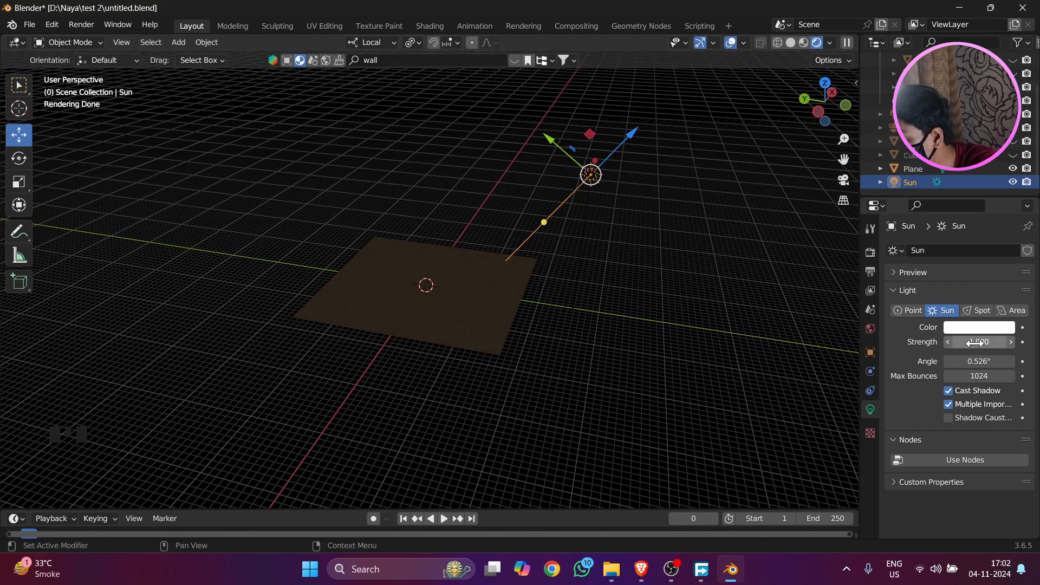
{"action": "left_click", "coordinate": [964, 327]}
{"action": "left_click", "coordinate": [924, 207]}
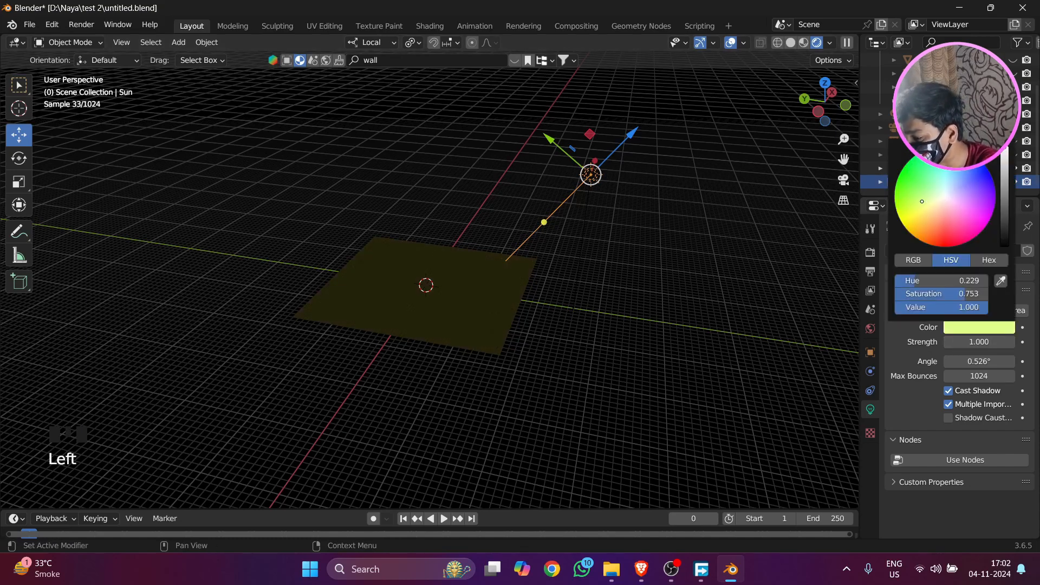
{"action": "scroll", "coordinate": [636, 363], "scroll_direction": "up", "scroll_amount": 5}
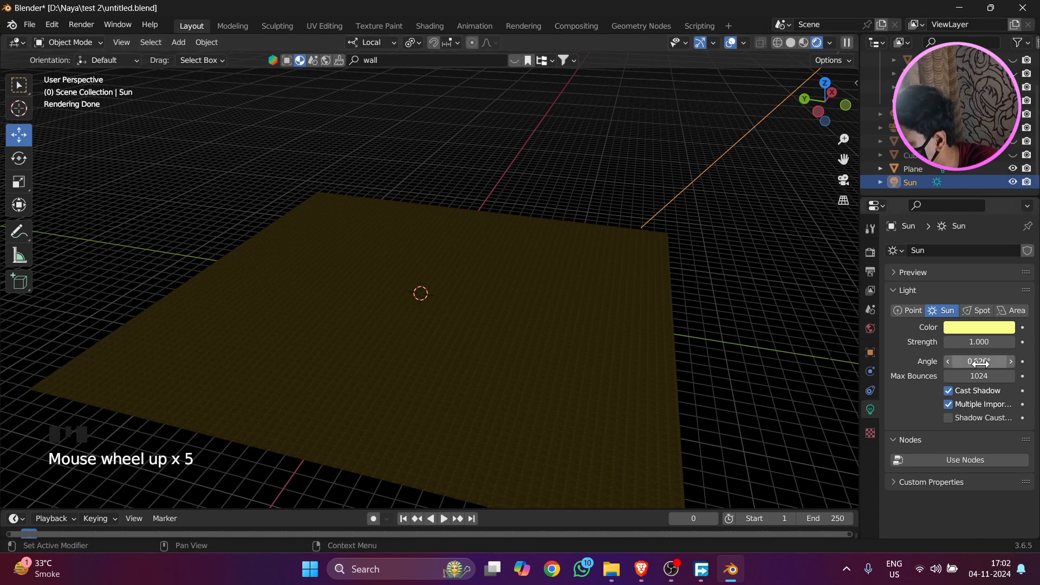
Lower the sun light's strength to 0 and delete the sun light.
{"action": "scroll", "coordinate": [666, 345], "scroll_direction": "down", "scroll_amount": 2}
{"action": "left_click_drag", "start_coordinate": [979, 342], "coordinate": [948, 341]}
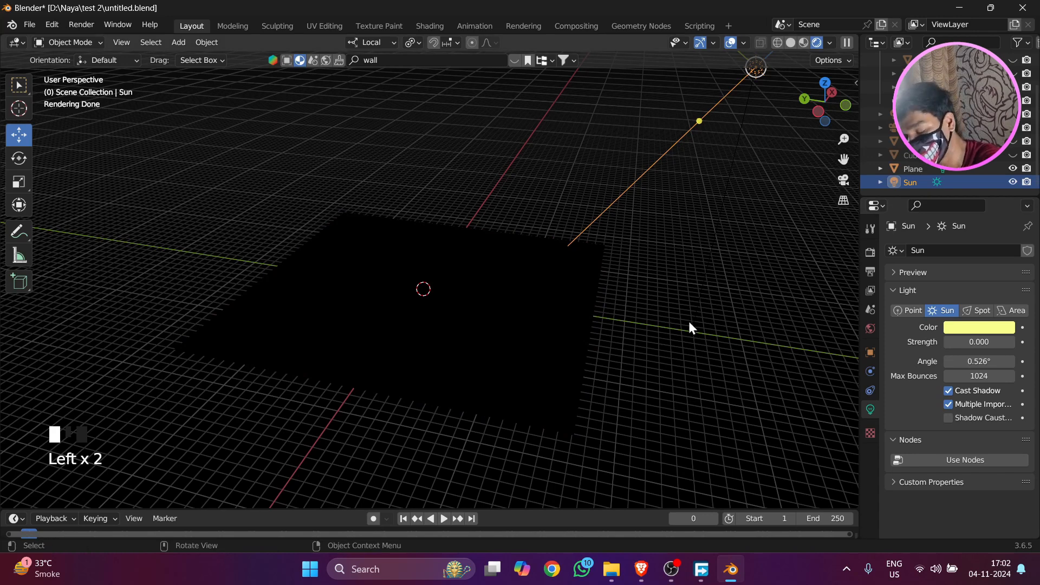
{"action": "key", "text": "Delete"}
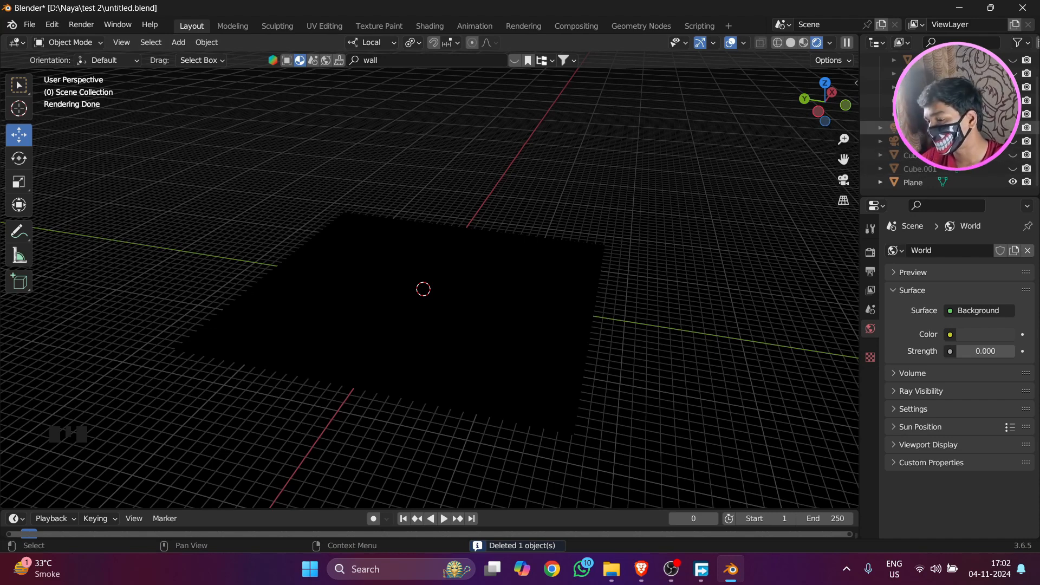
Unhide and select the area light above the floor, with the whole light and its direction line in view.
{"action": "scroll", "coordinate": [918, 170], "scroll_direction": "up", "scroll_amount": 4}
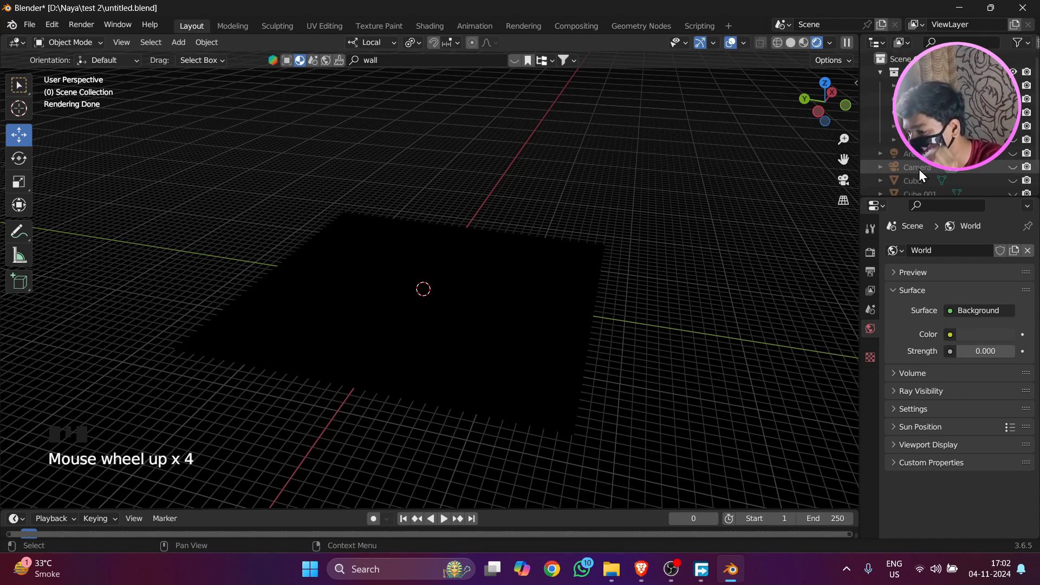
{"action": "scroll", "coordinate": [919, 169], "scroll_direction": "down", "scroll_amount": 3}
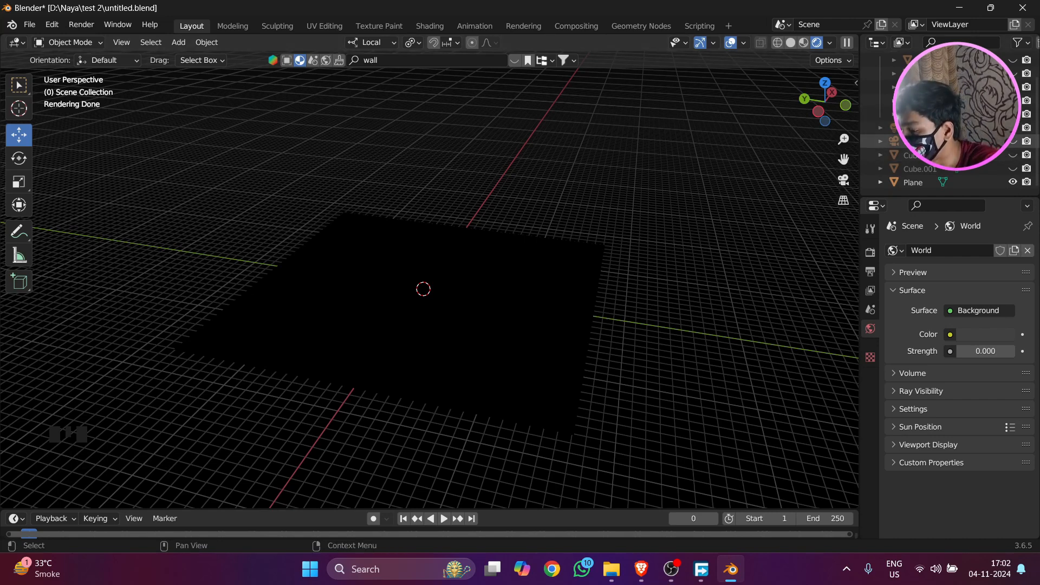
{"action": "left_click", "coordinate": [1013, 128]}
{"action": "scroll", "coordinate": [422, 389], "scroll_direction": "up", "scroll_amount": 1}
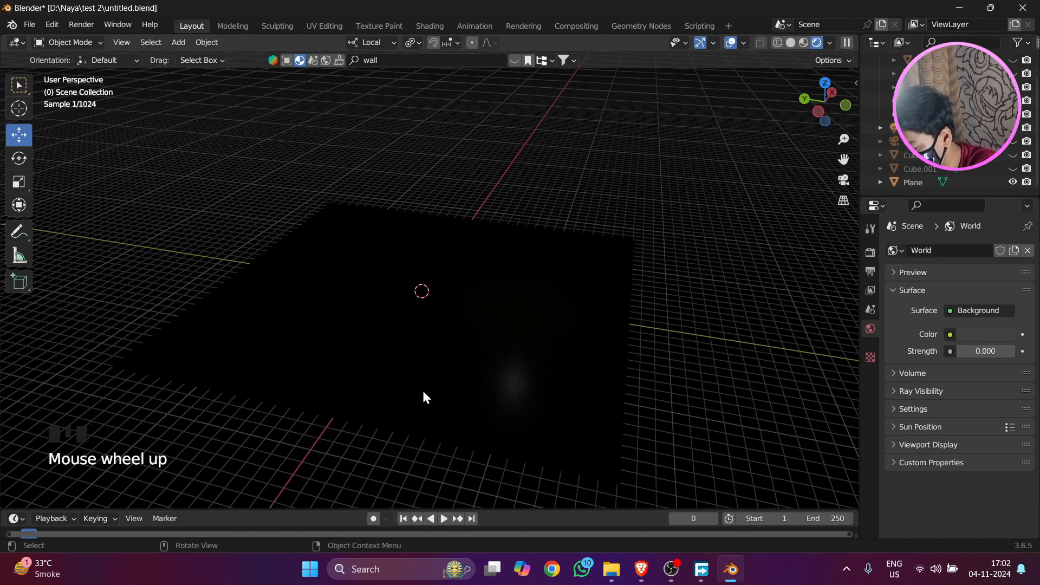
{"action": "left_click", "coordinate": [894, 128]}
{"action": "middle_click_drag", "start_coordinate": [847, 288], "coordinate": [759, 259]}
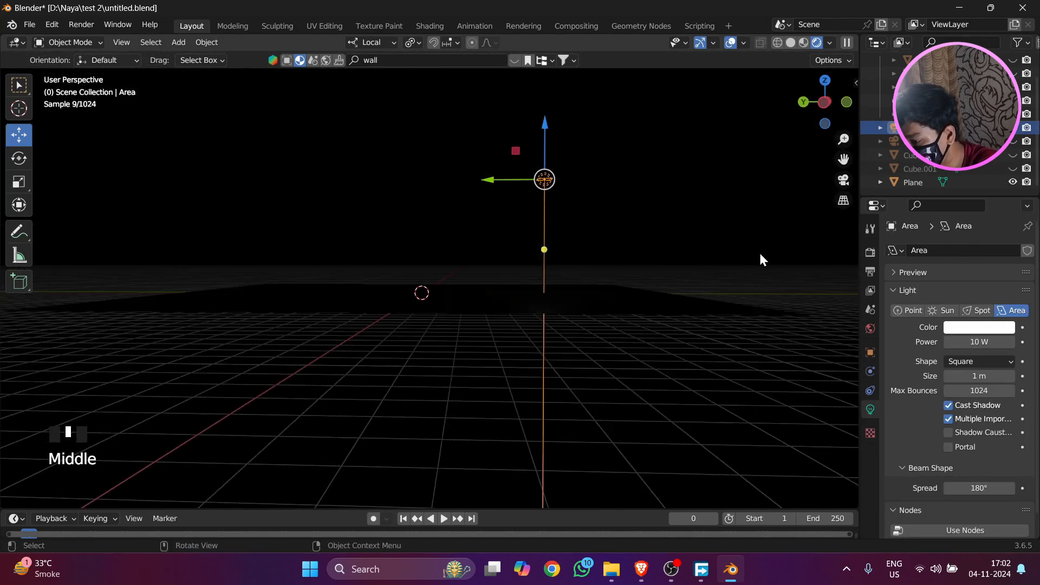
{"action": "scroll", "coordinate": [761, 255], "scroll_direction": "up", "scroll_amount": 3}
{"action": "left_click_drag", "start_coordinate": [843, 159], "coordinate": [726, 218]}
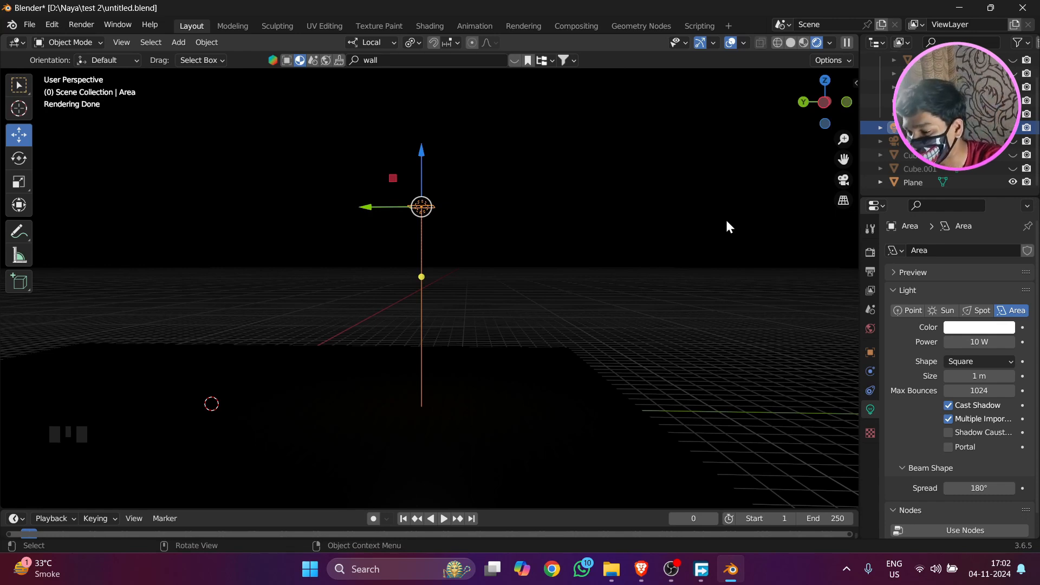
Enlarge the square area light to a size of about 5.14 m.
{"action": "scroll", "coordinate": [562, 242], "scroll_direction": "up", "scroll_amount": 4}
{"action": "middle_click_drag", "start_coordinate": [562, 241], "coordinate": [449, 259]}
{"action": "scroll", "coordinate": [449, 259], "scroll_direction": "down", "scroll_amount": 1}
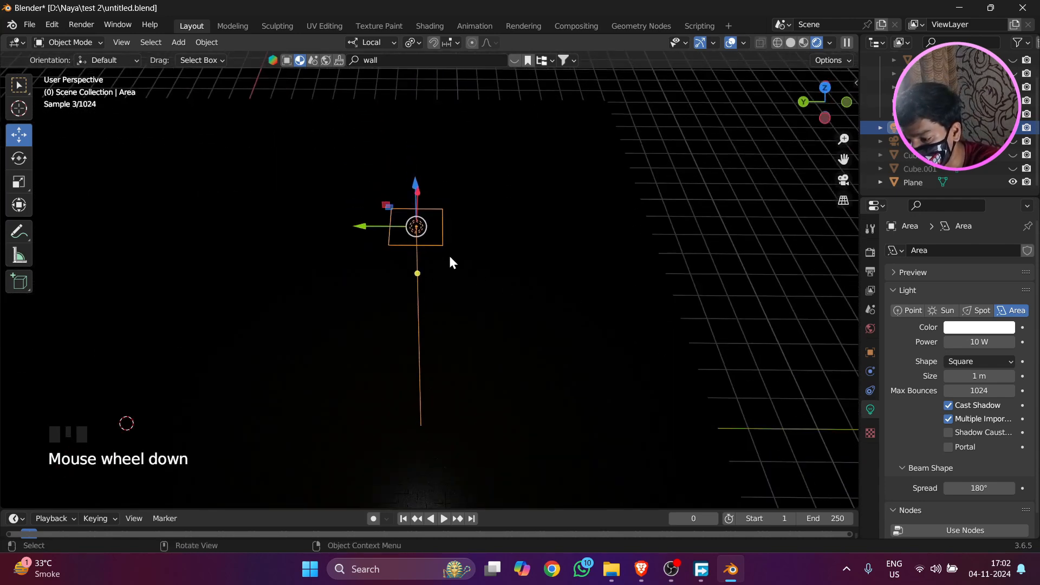
{"action": "scroll", "coordinate": [475, 209], "scroll_direction": "up", "scroll_amount": 3}
{"action": "scroll", "coordinate": [634, 289], "scroll_direction": "down", "scroll_amount": 5}
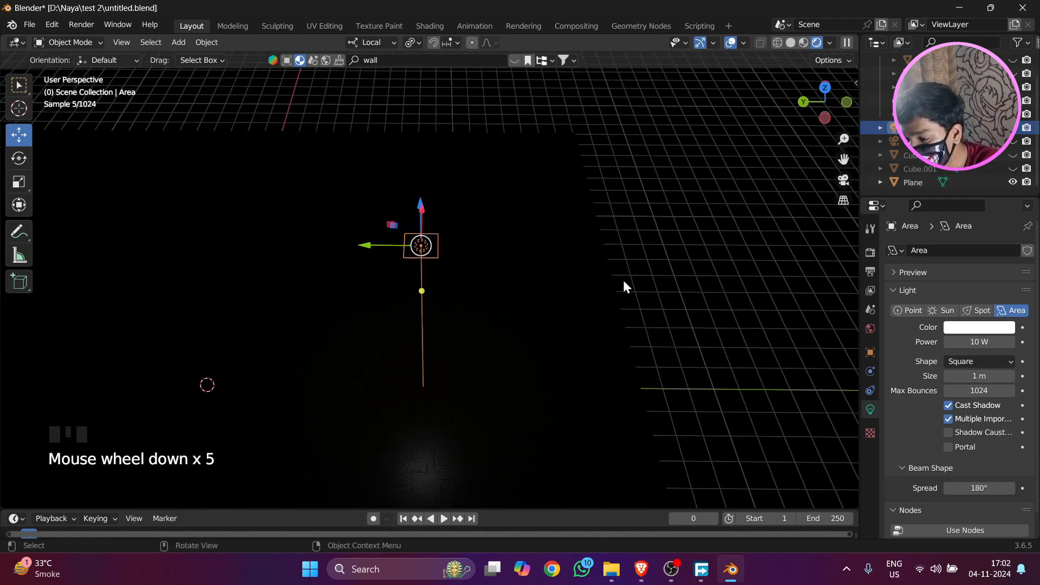
{"action": "scroll", "coordinate": [617, 283], "scroll_direction": "up", "scroll_amount": 6}
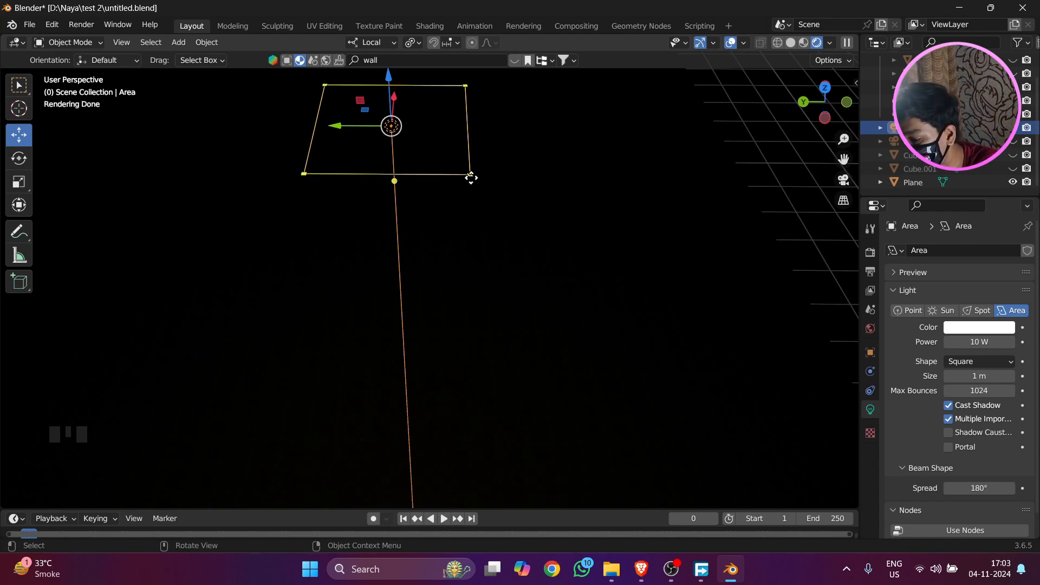
{"action": "left_click_drag", "start_coordinate": [467, 182], "coordinate": [725, 440]}
{"action": "scroll", "coordinate": [729, 443], "scroll_direction": "up", "scroll_amount": 5}
{"action": "middle_click_drag", "start_coordinate": [728, 443], "coordinate": [1016, 349]}
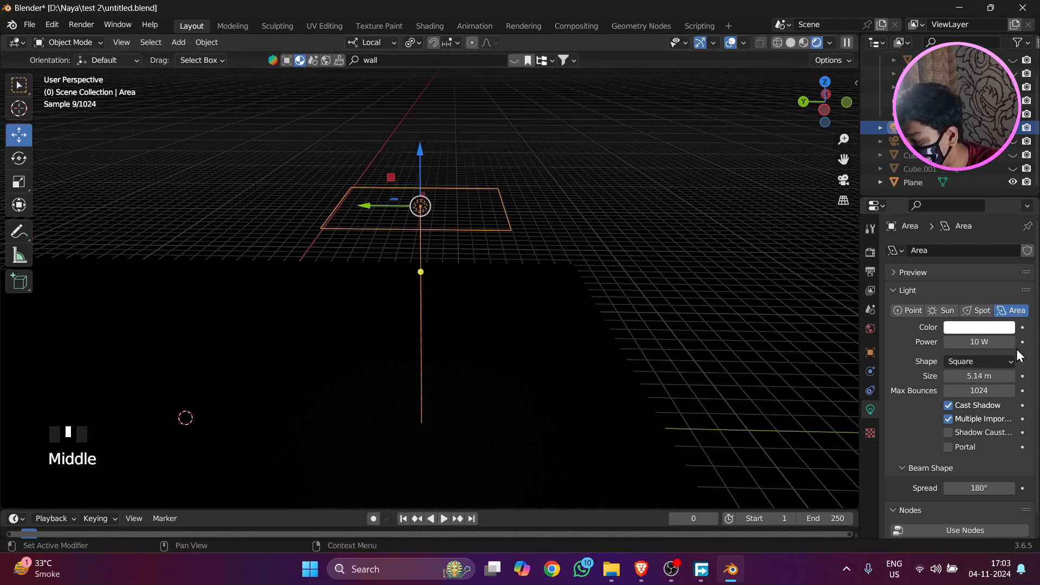
Set the area light's power to 1000 W and enlarge its square to about 5.82 m.
{"action": "left_click", "coordinate": [982, 343]}
{"action": "type", "text": "1000"}
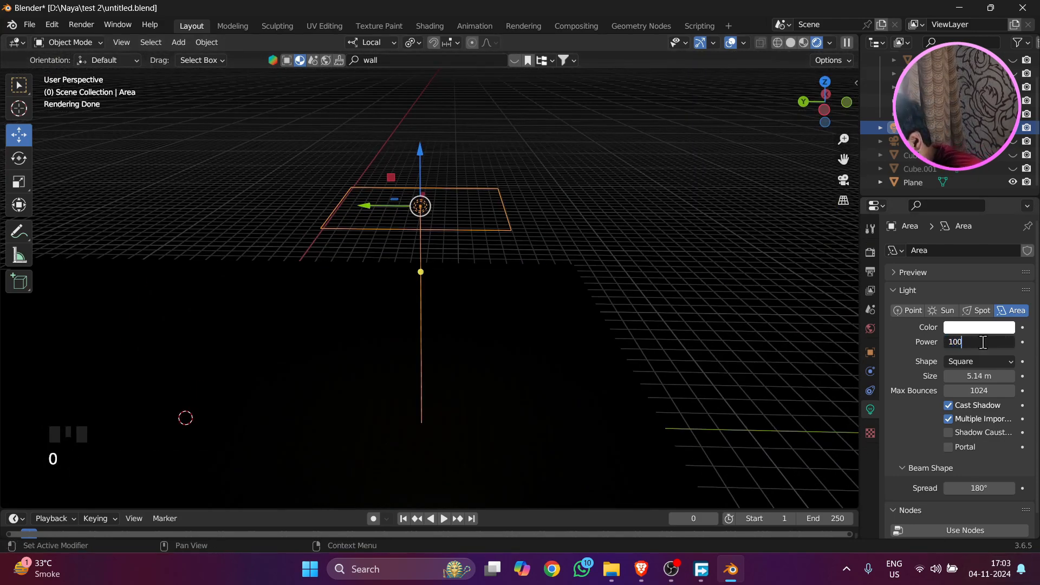
{"action": "key", "text": "Return"}
{"action": "middle_click_drag", "start_coordinate": [531, 340], "coordinate": [574, 319]}
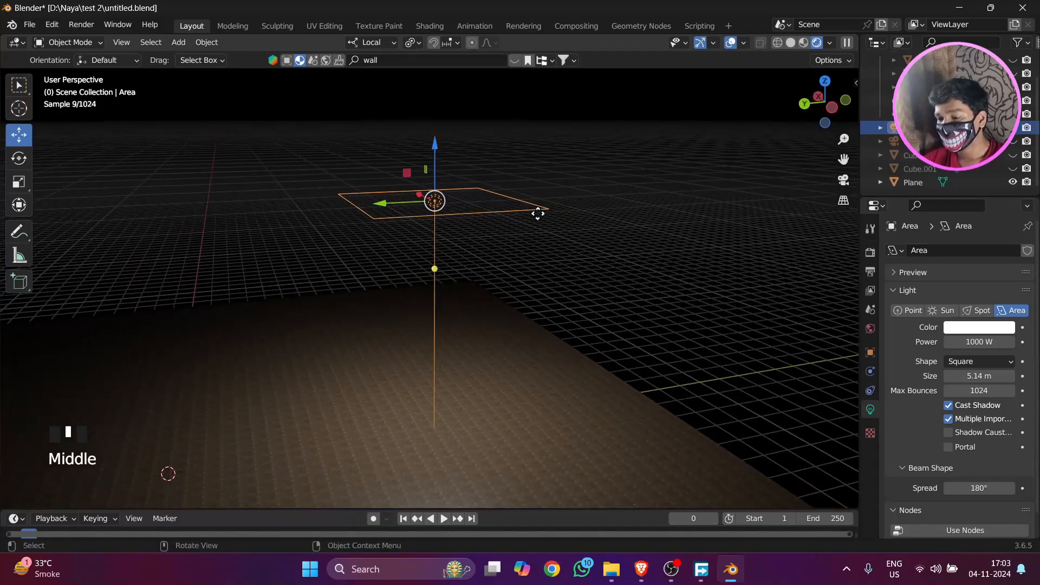
{"action": "left_click_drag", "start_coordinate": [547, 211], "coordinate": [412, 217]}
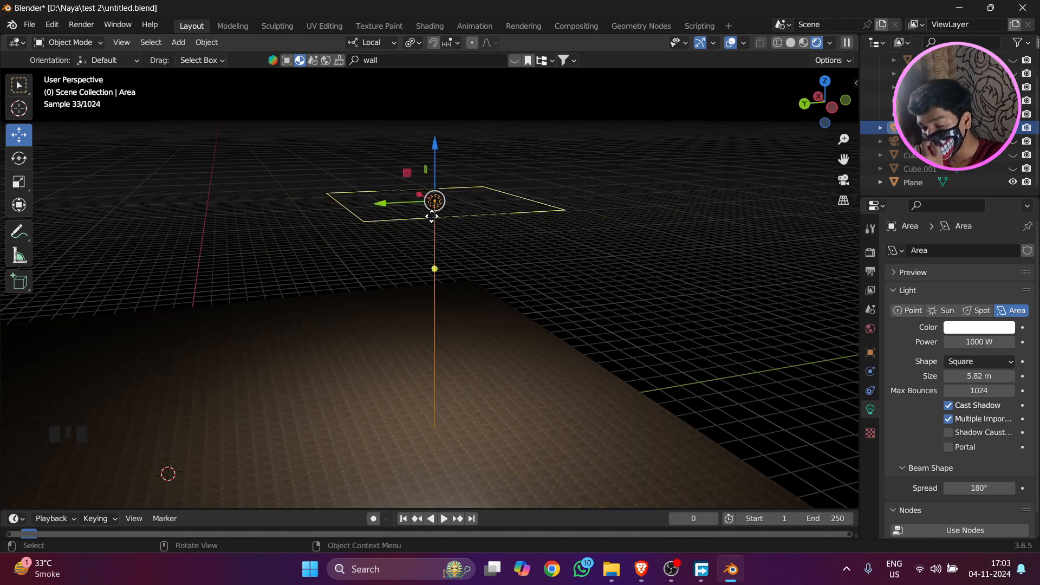
Set the area light's power to 100 W and enlarge its square to about 16.6 m, inspecting the lit floor.
{"action": "left_click", "coordinate": [992, 340]}
{"action": "type", "text": "100"}
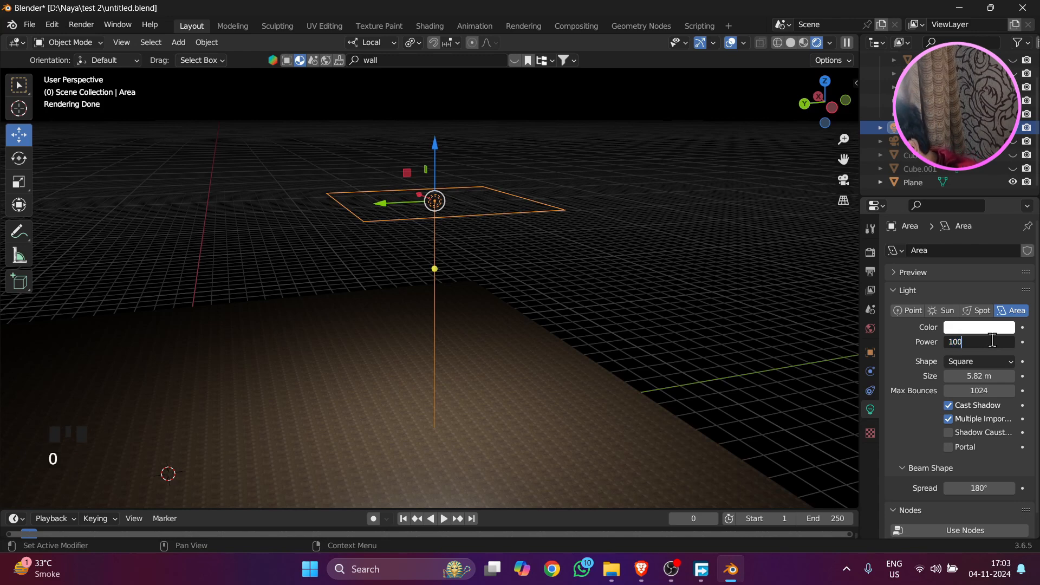
{"action": "key", "text": "Return"}
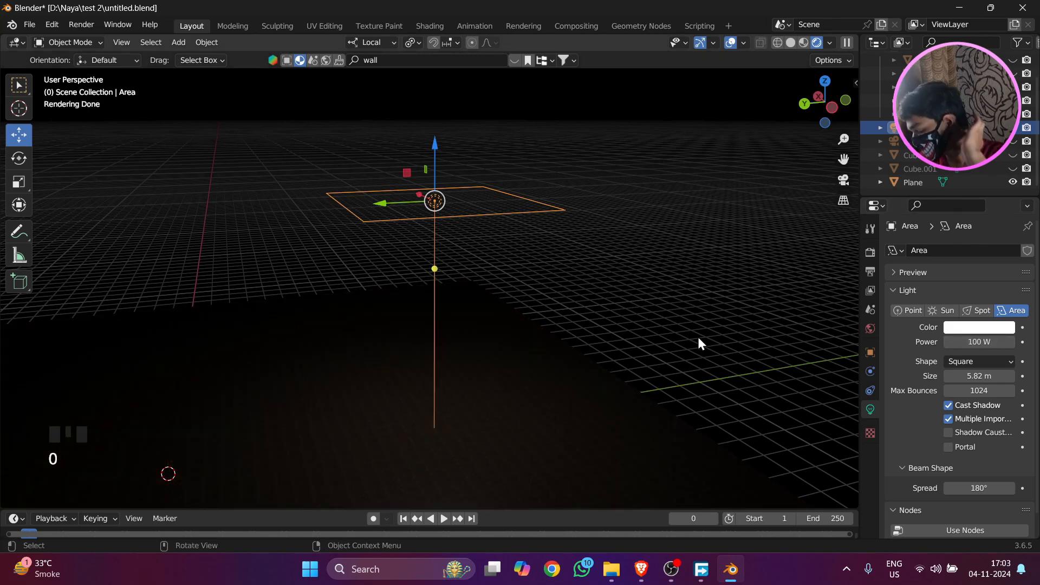
{"action": "left_click_drag", "start_coordinate": [561, 204], "coordinate": [1035, 341]}
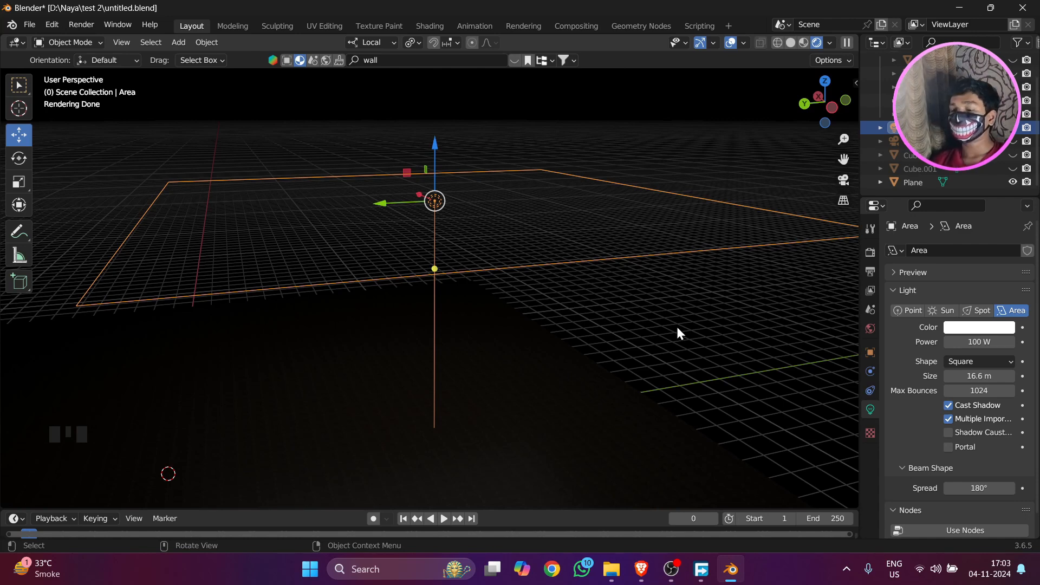
{"action": "scroll", "coordinate": [634, 304], "scroll_direction": "down", "scroll_amount": 3}
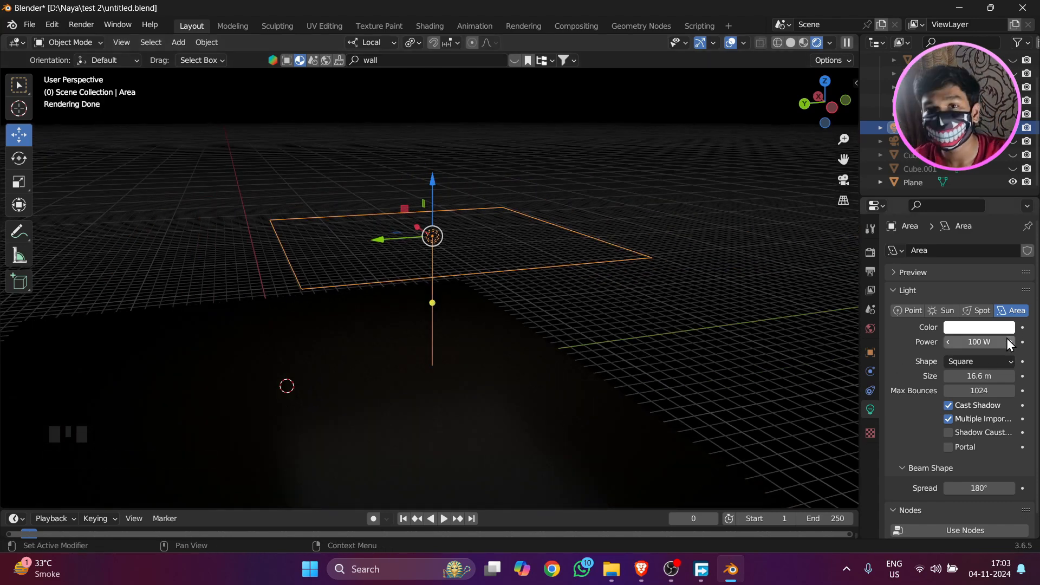
{"action": "middle_click_drag", "start_coordinate": [842, 329], "coordinate": [450, 426]}
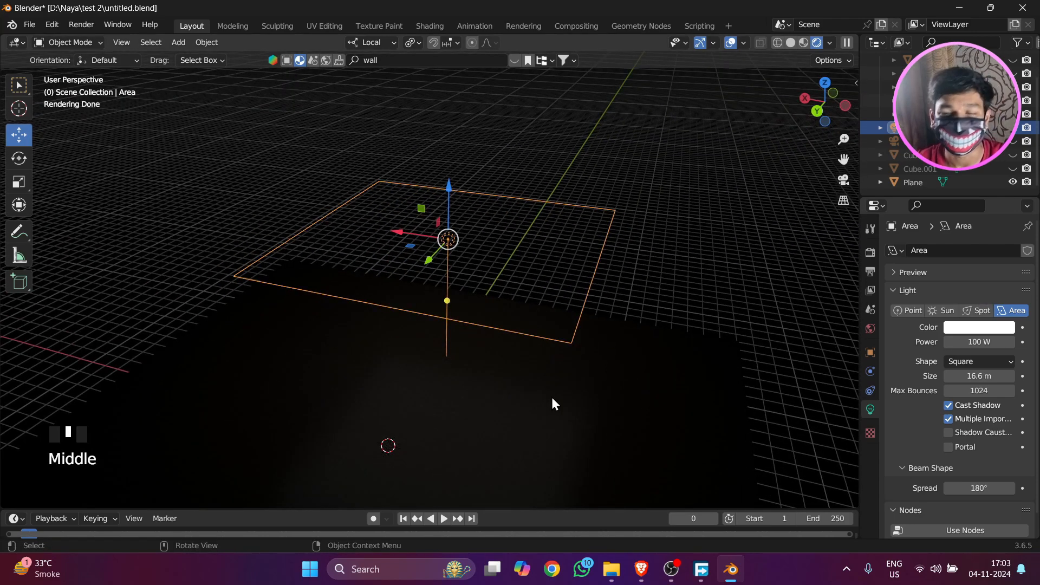
{"action": "scroll", "coordinate": [487, 337], "scroll_direction": "down", "scroll_amount": 3}
{"action": "middle_click_drag", "start_coordinate": [487, 337], "coordinate": [435, 309]}
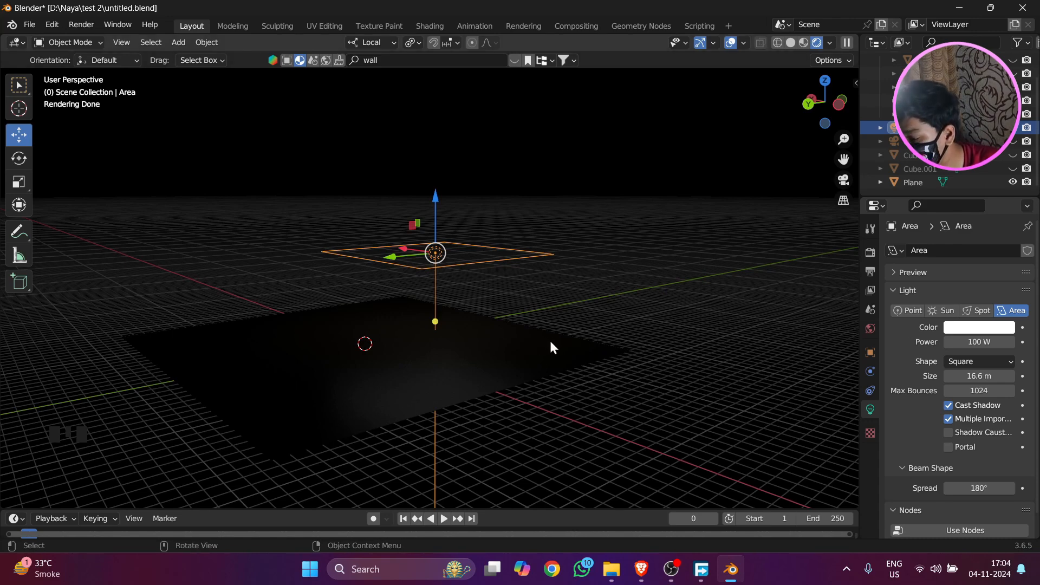
Shrink the area light to about 3.51 m and inspect the concentrated patch of light on the floor.
{"action": "middle_click_drag", "start_coordinate": [529, 336], "coordinate": [578, 327]}
{"action": "left_click_drag", "start_coordinate": [644, 269], "coordinate": [482, 239]}
{"action": "middle_click_drag", "start_coordinate": [484, 365], "coordinate": [450, 399]}
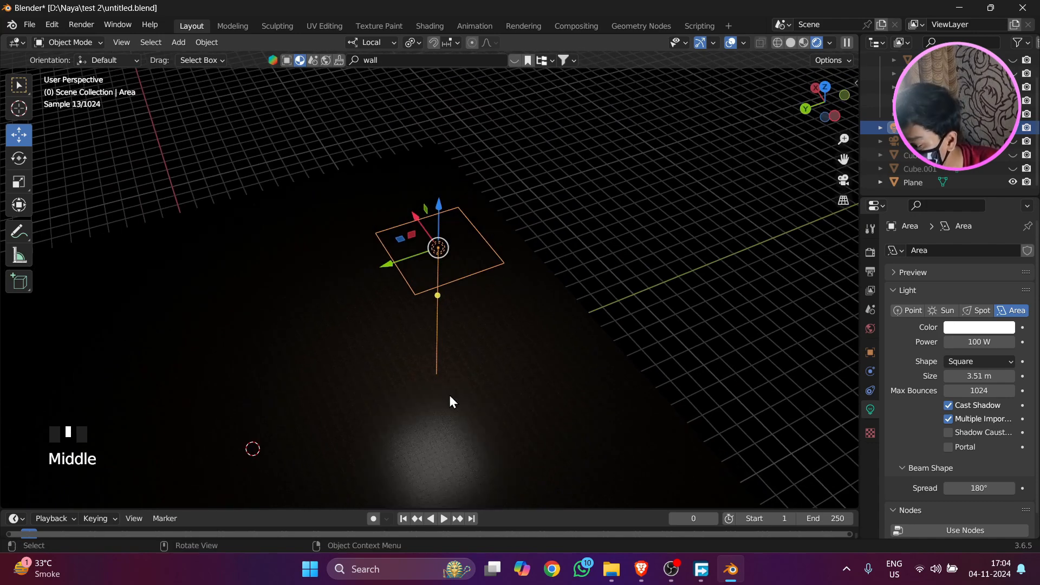
Enlarge the area light to about 24.3 m and inspect how the light spreads over the floor.
{"action": "left_click_drag", "start_coordinate": [504, 259], "coordinate": [970, 391]}
{"action": "scroll", "coordinate": [603, 341], "scroll_direction": "down", "scroll_amount": 4}
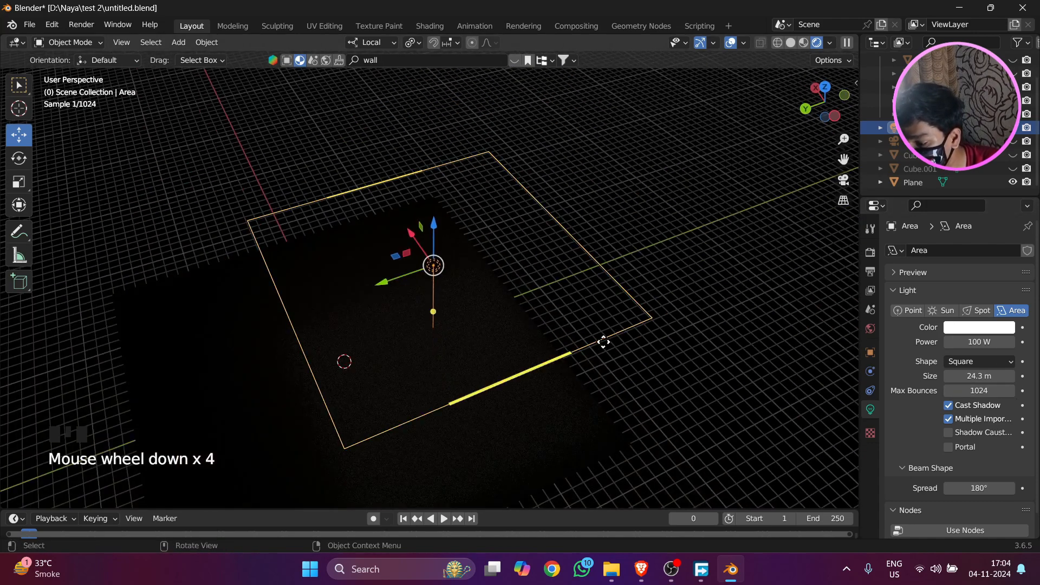
{"action": "middle_click_drag", "start_coordinate": [603, 342], "coordinate": [405, 401]}
{"action": "scroll", "coordinate": [637, 322], "scroll_direction": "down", "scroll_amount": 4}
{"action": "middle_click_drag", "start_coordinate": [639, 325], "coordinate": [587, 362]}
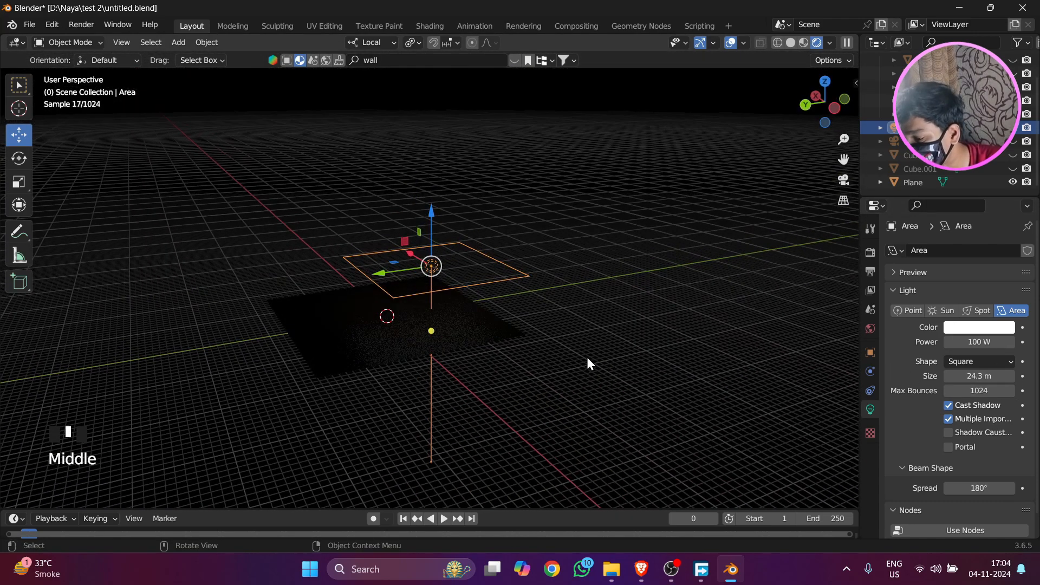
{"action": "scroll", "coordinate": [579, 349], "scroll_direction": "up", "scroll_amount": 5}
Raise the area light's power to 1000 W and inspect the floor's illumination from the side.
{"action": "left_click", "coordinate": [974, 343]}
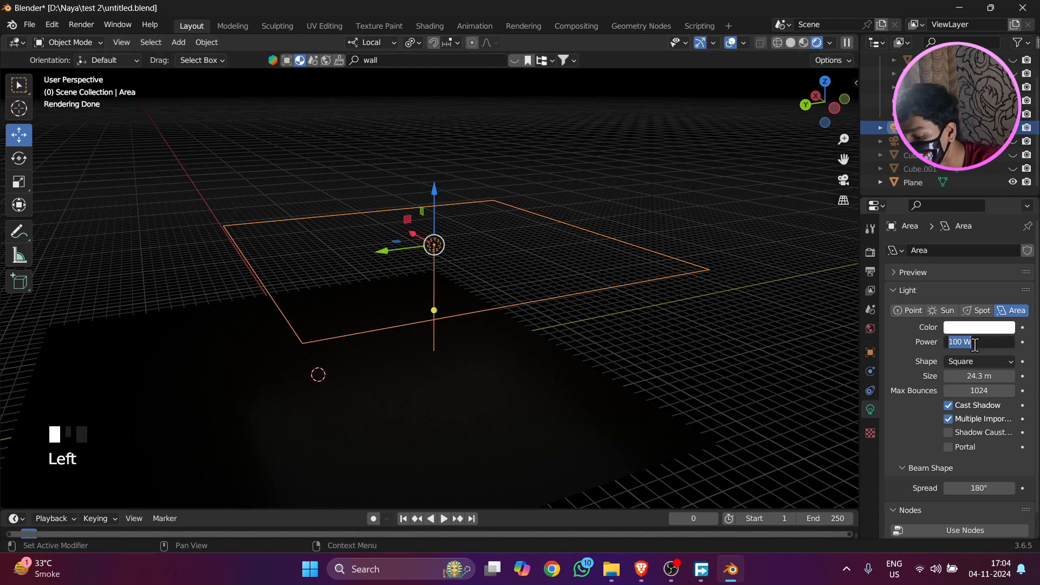
{"action": "type", "text": "1000"}
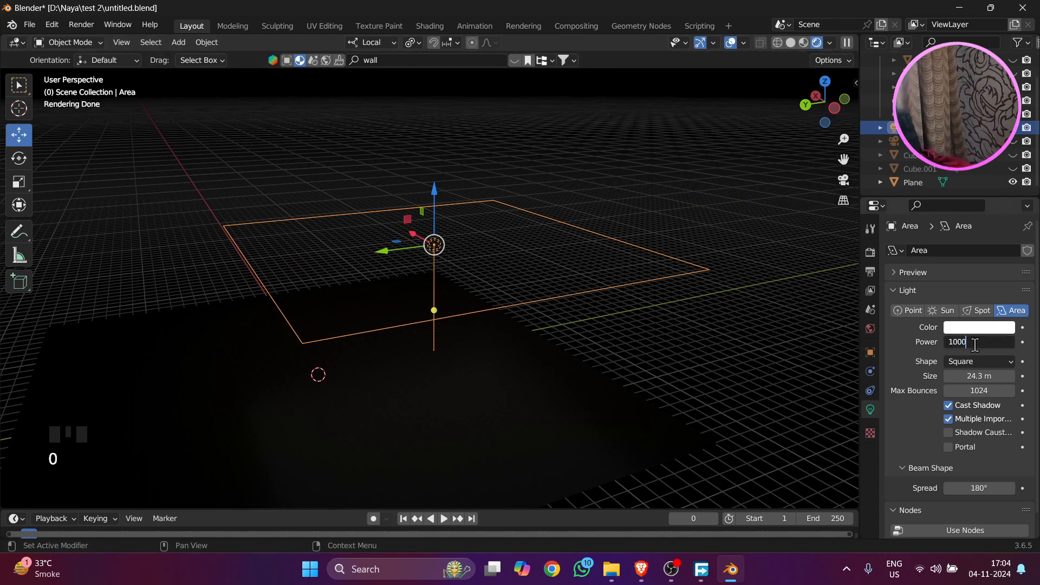
{"action": "key", "text": "Return"}
{"action": "middle_click_drag", "start_coordinate": [766, 365], "coordinate": [315, 331]}
{"action": "scroll", "coordinate": [475, 373], "scroll_direction": "down", "scroll_amount": 4}
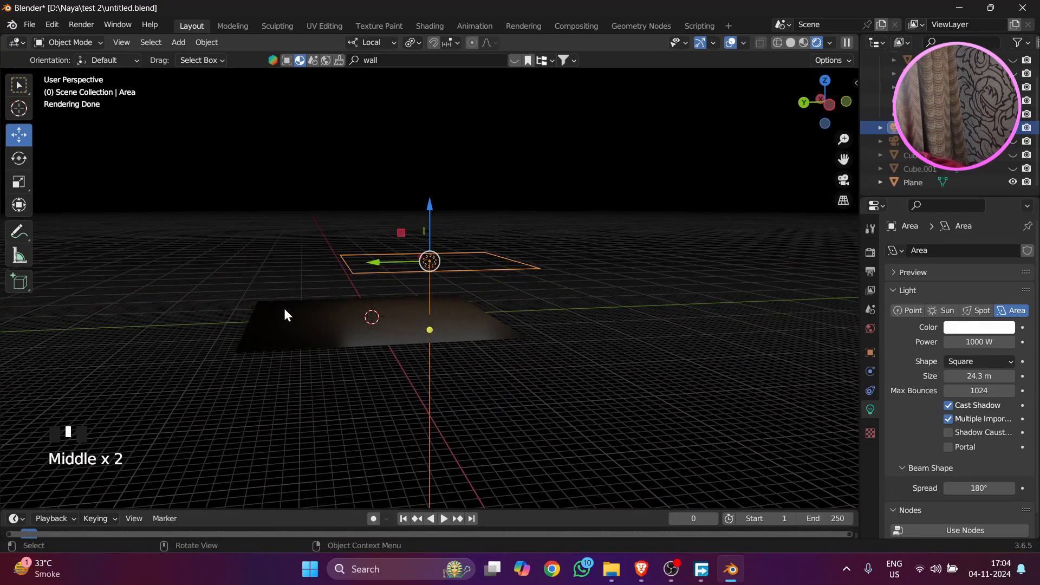
Delete the area light and switch the viewport to solid shading.
{"action": "key", "text": "Delete"}
{"action": "middle_click_drag", "start_coordinate": [140, 263], "coordinate": [151, 261]}
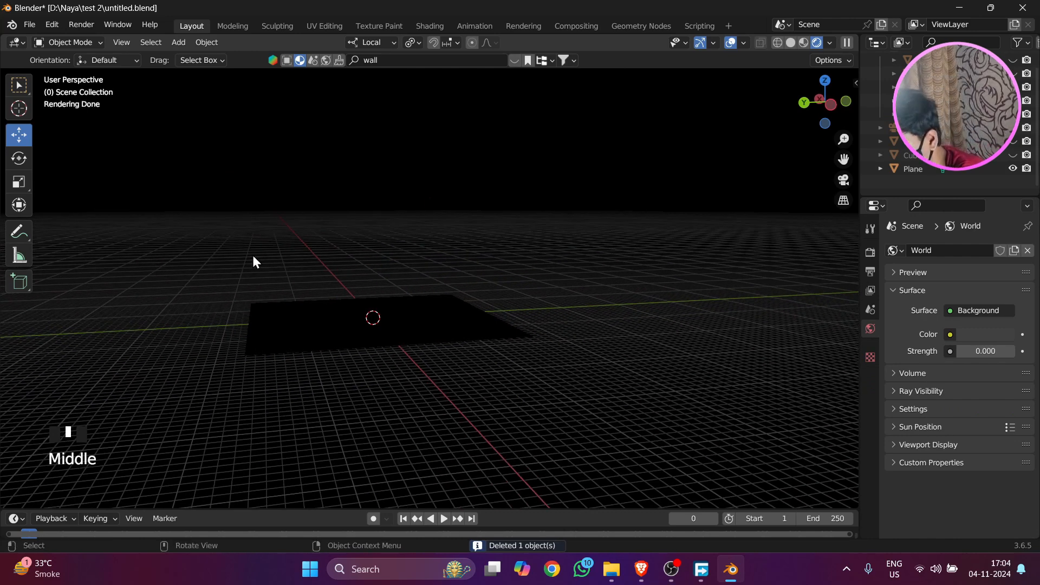
{"action": "key", "text": "z"}
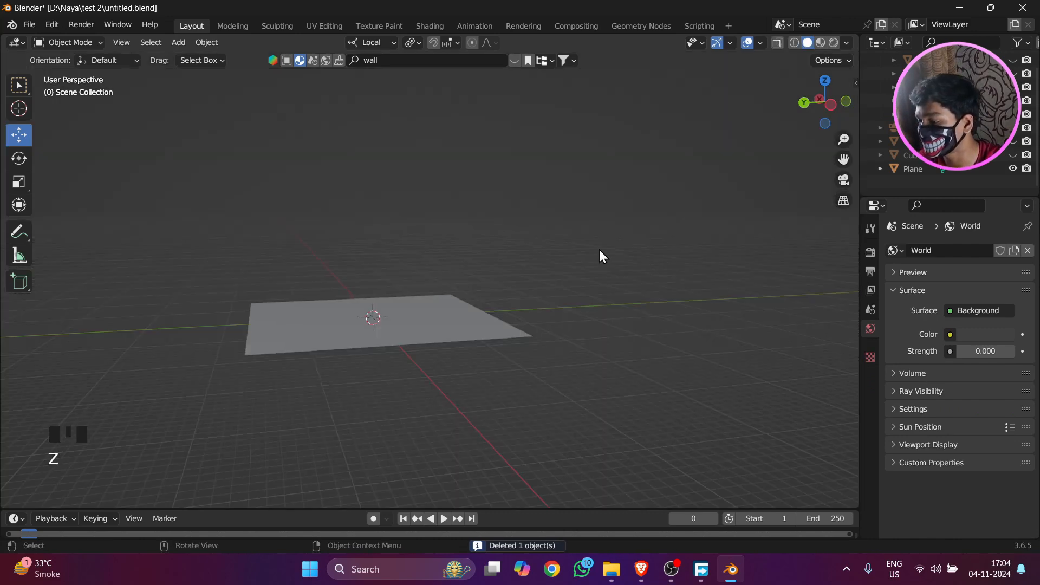
{"action": "scroll", "coordinate": [954, 119], "scroll_direction": "up", "scroll_amount": 3}
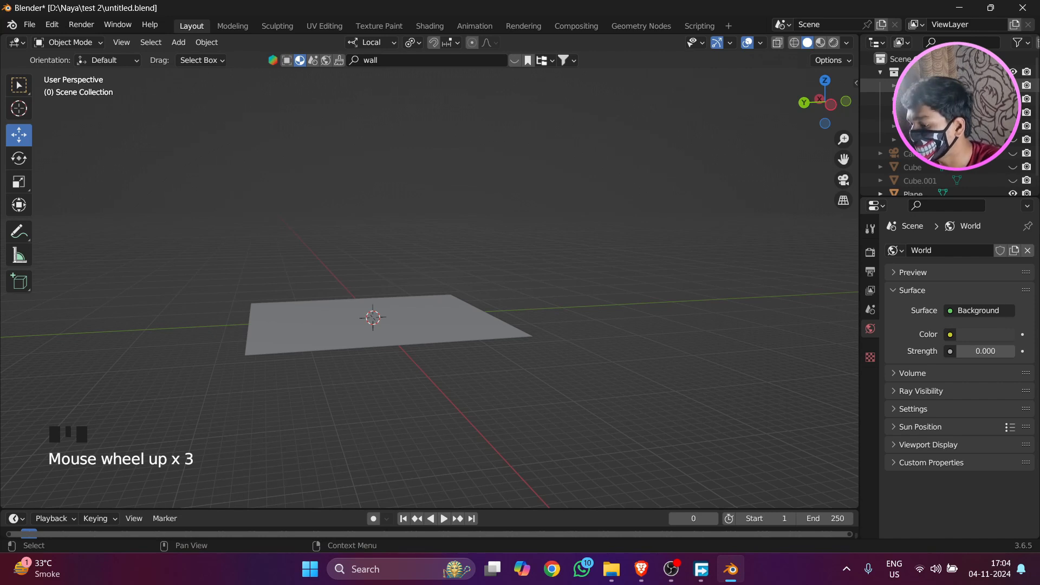
Unhide the walls, desk setup and camera so the complete room shows in the viewport.
{"action": "left_click_drag", "start_coordinate": [1013, 85], "coordinate": [1015, 183]}
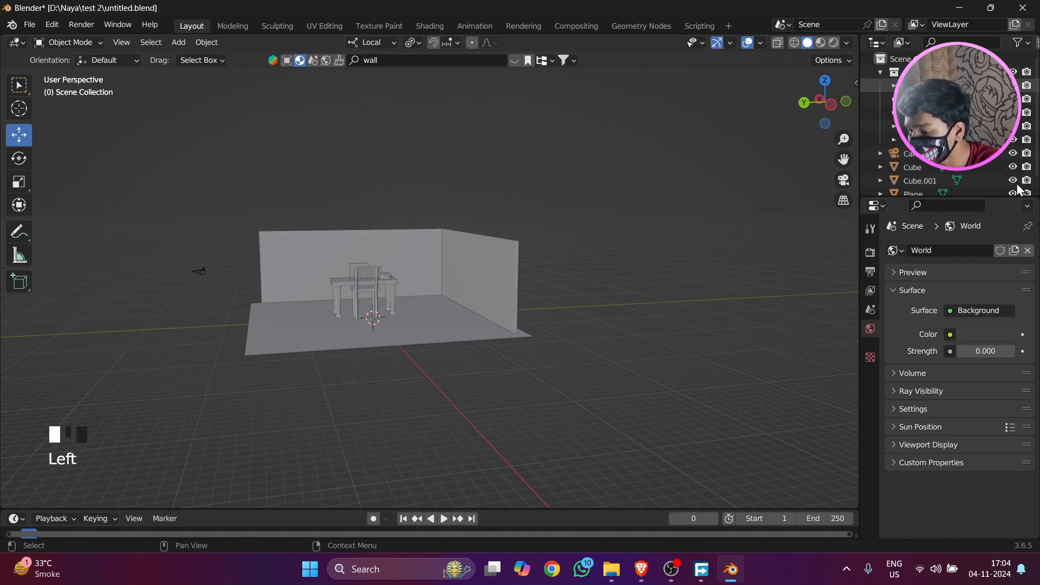
{"action": "scroll", "coordinate": [602, 275], "scroll_direction": "up", "scroll_amount": 1}
{"action": "middle_click_drag", "start_coordinate": [605, 282], "coordinate": [424, 320]}
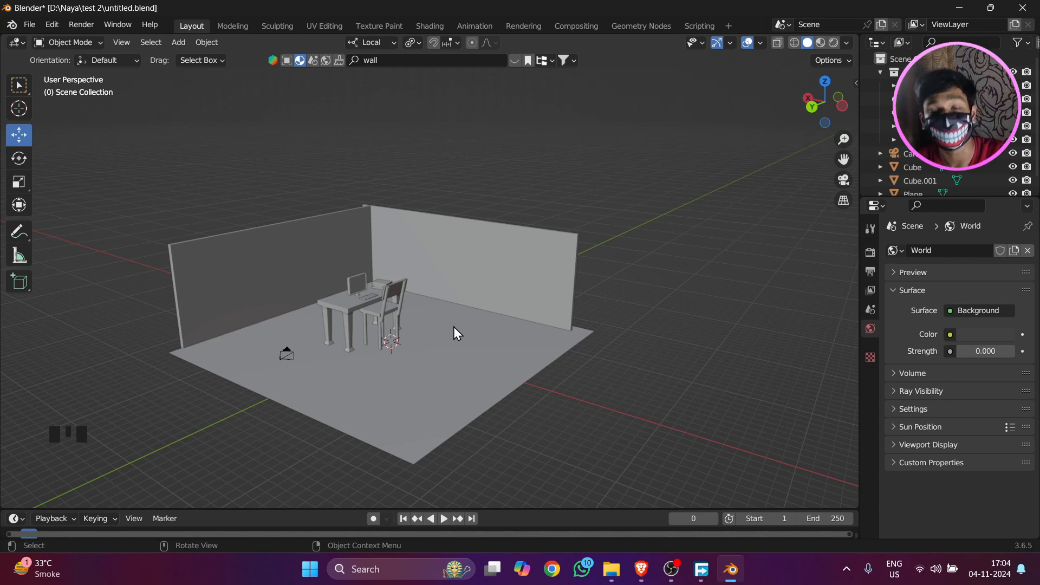
{"action": "key", "text": "shift+a"}
{"action": "mouse_move", "coordinate": [453, 326]}
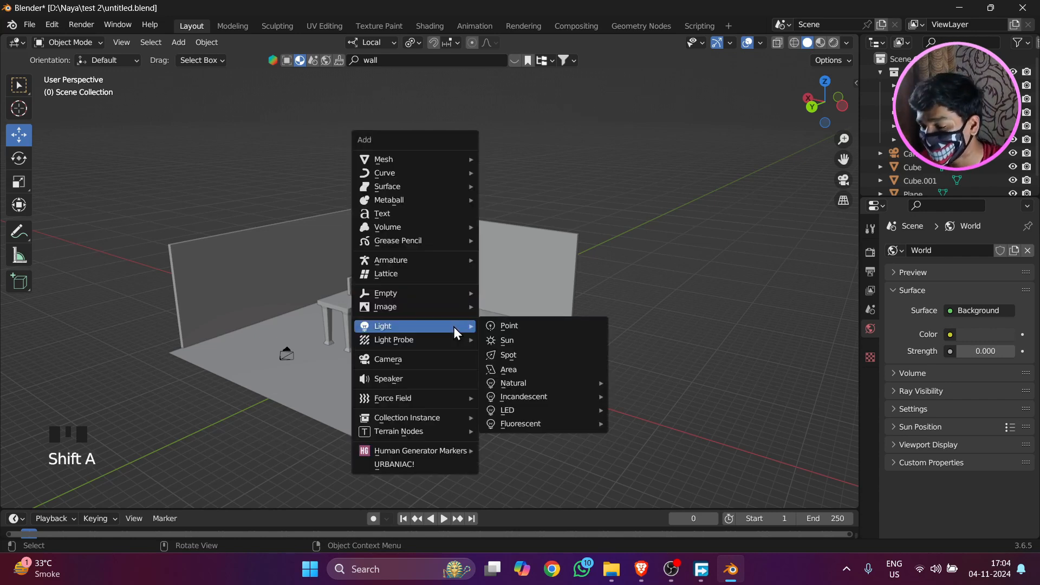
{"action": "mouse_move", "coordinate": [521, 384]}
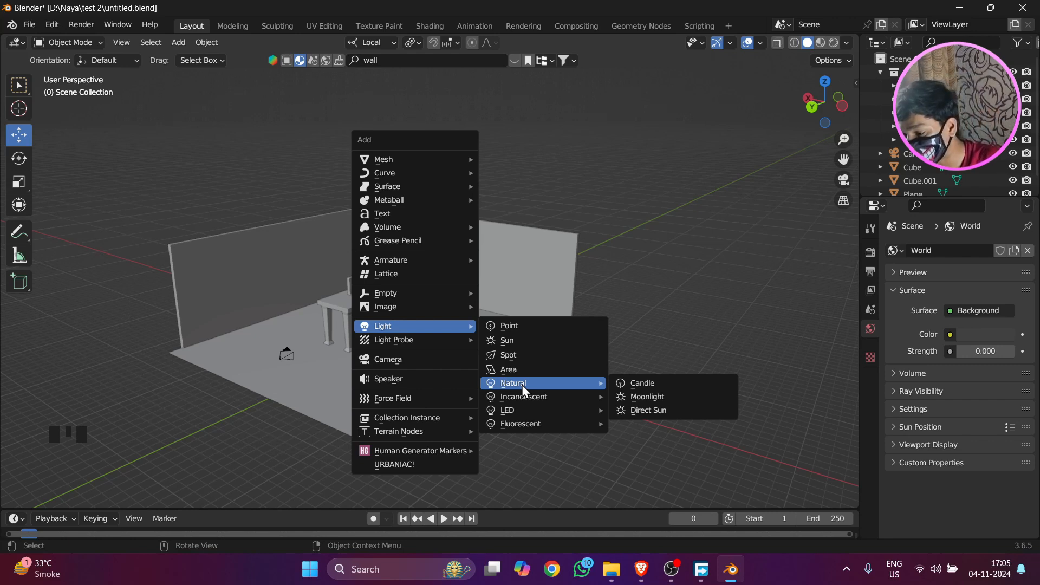
{"action": "mouse_move", "coordinate": [546, 399]}
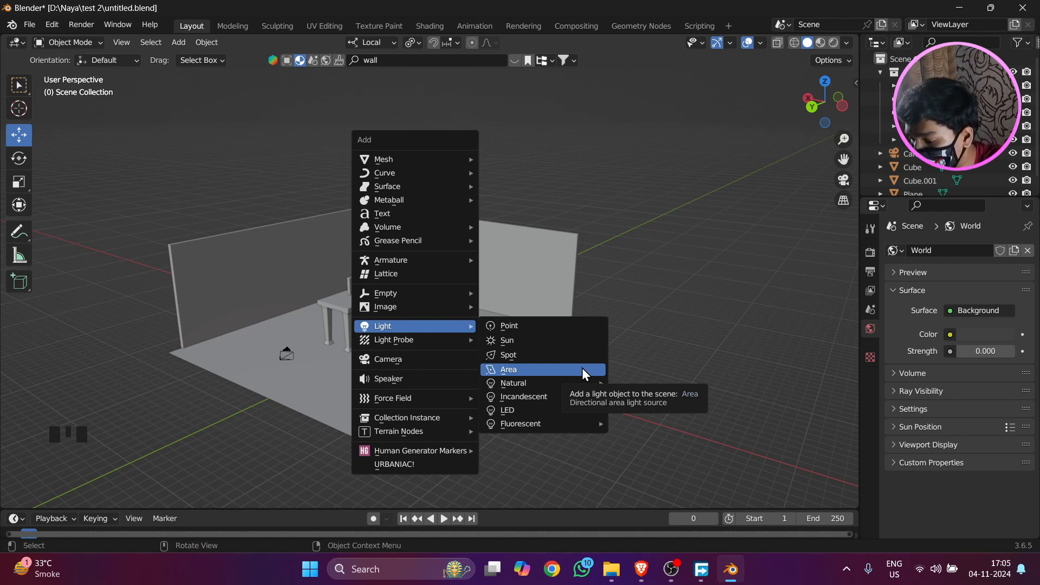
{"action": "mouse_move", "coordinate": [584, 411]}
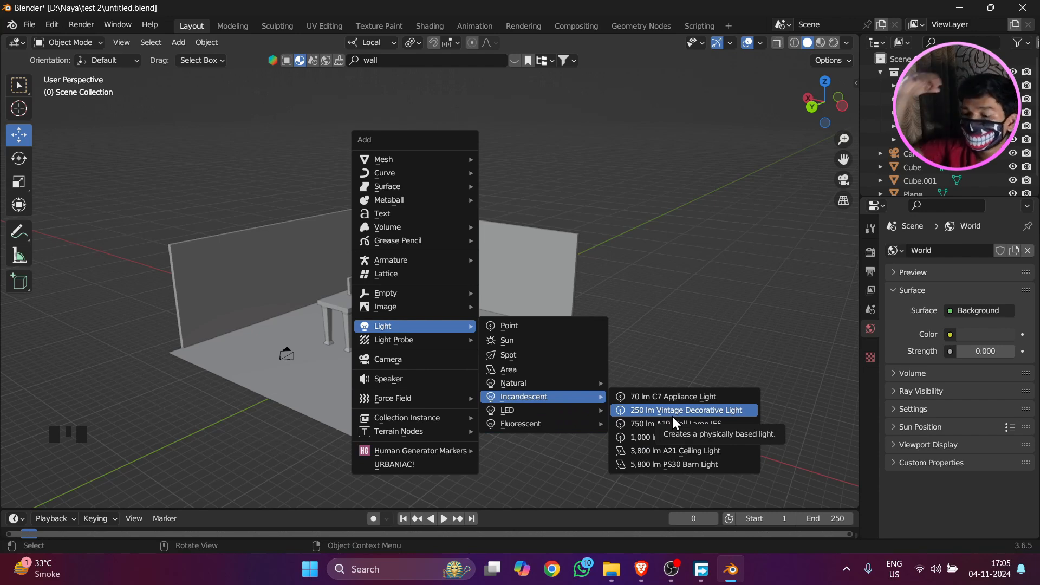
Look through the camera, add the incandescent 3,800 lm A21 Ceiling Light preset and raise it above the desk.
{"action": "key", "text": "KP_0"}
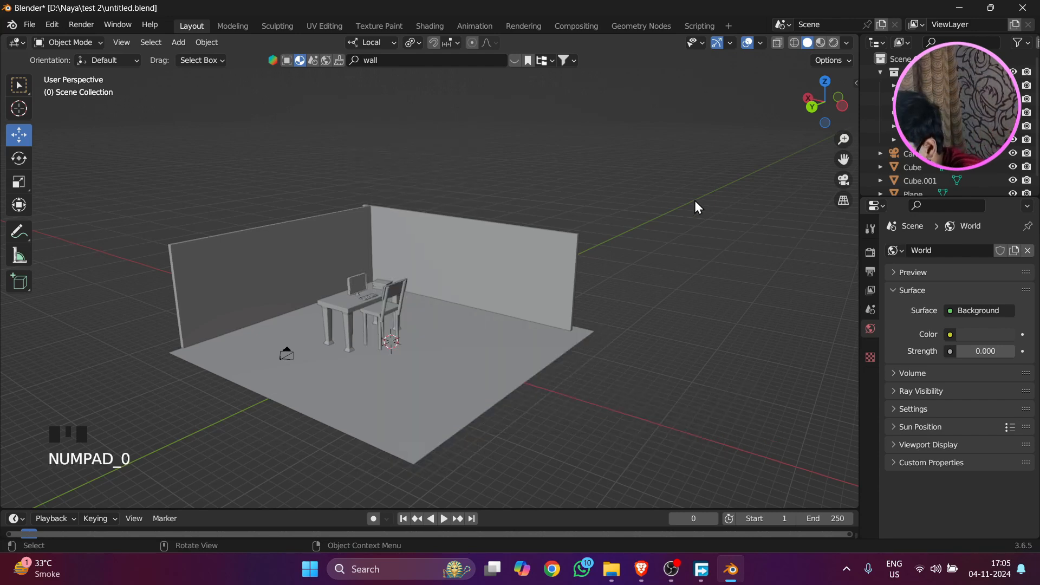
{"action": "scroll", "coordinate": [453, 345], "scroll_direction": "up", "scroll_amount": 4}
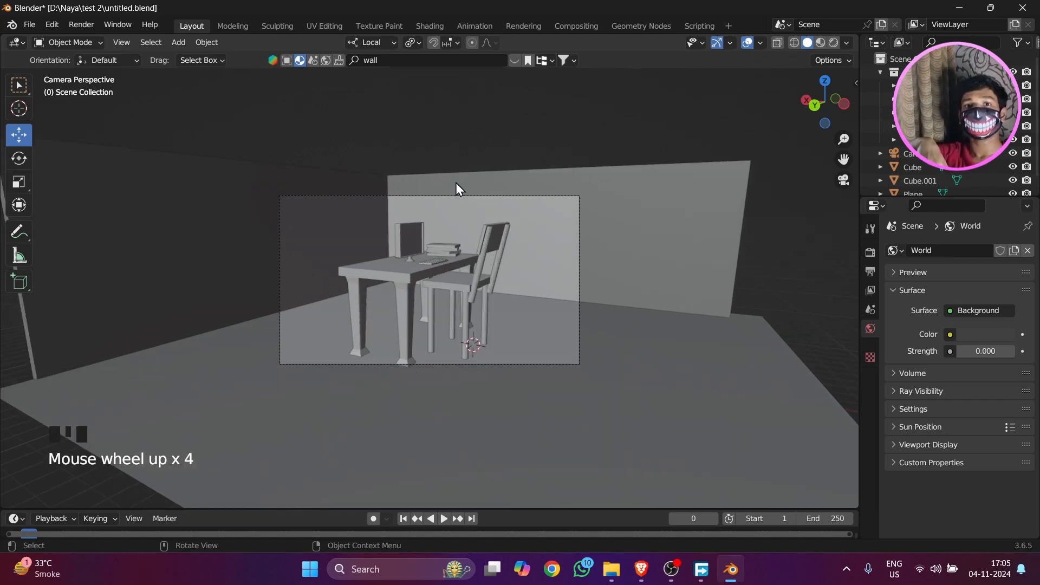
{"action": "key", "text": "shift+a"}
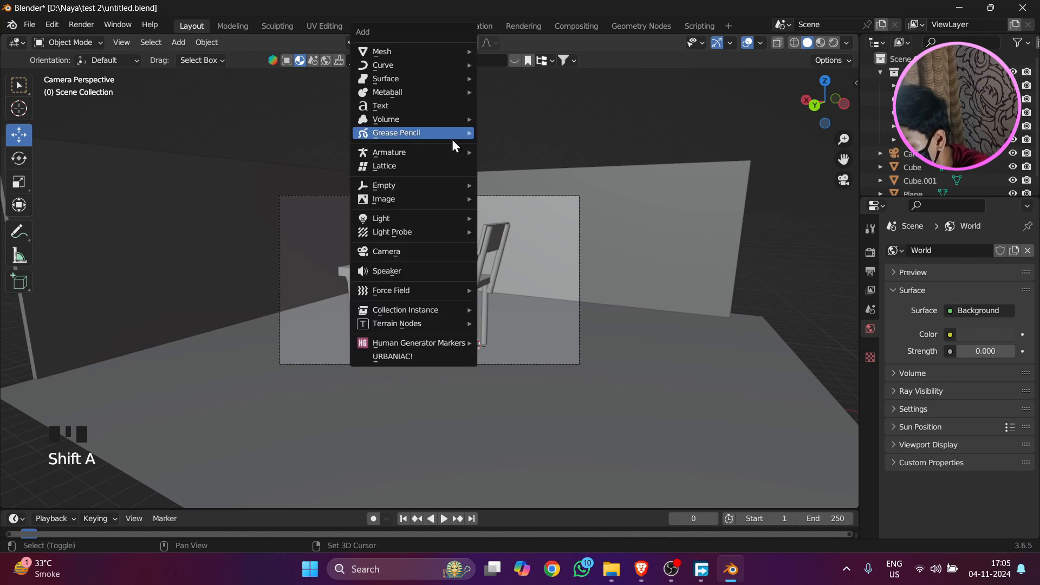
{"action": "mouse_move", "coordinate": [446, 219]}
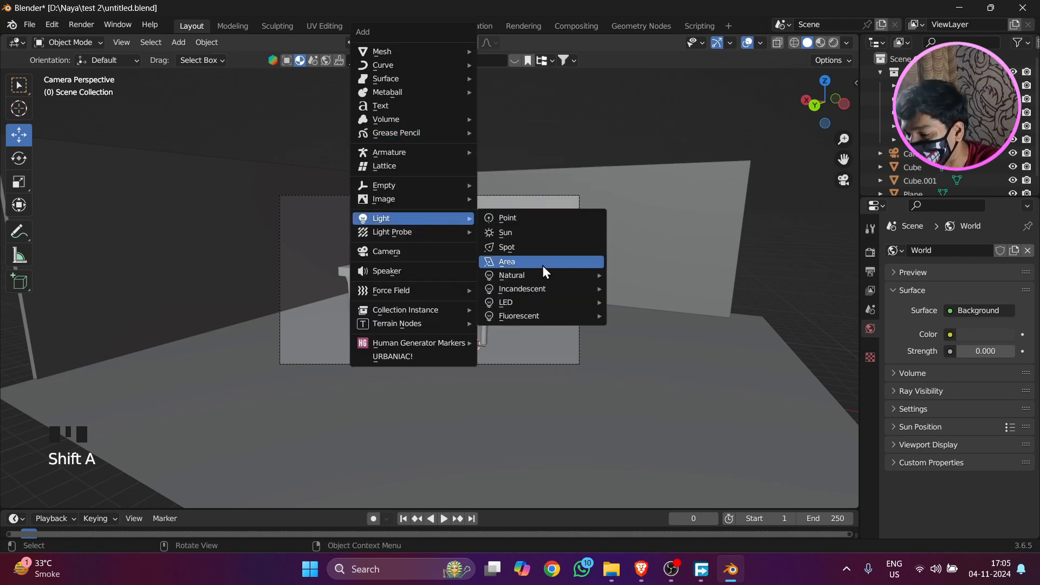
{"action": "mouse_move", "coordinate": [539, 288]}
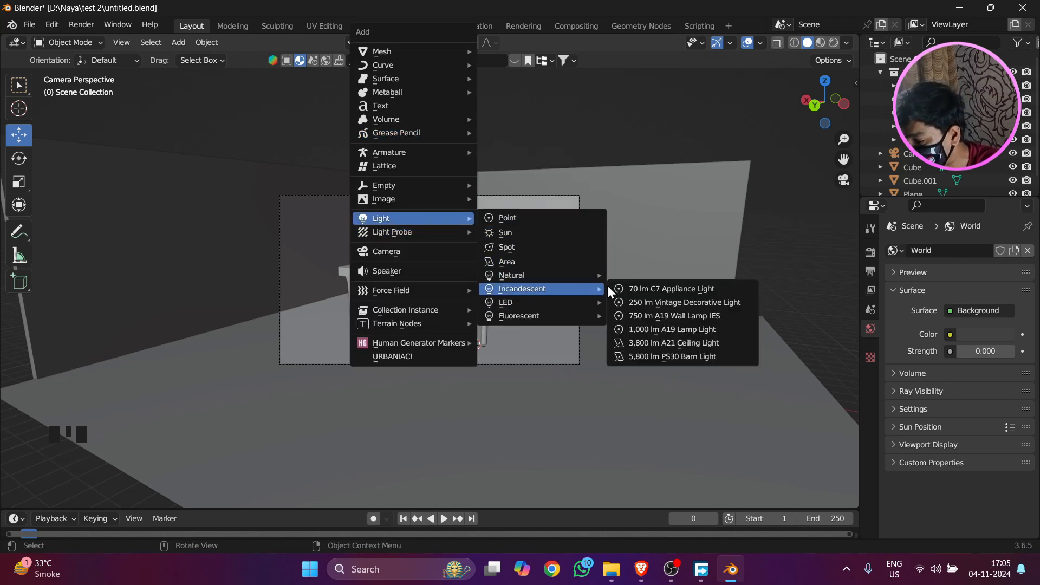
{"action": "left_click", "coordinate": [678, 342]}
{"action": "scroll", "coordinate": [575, 243], "scroll_direction": "down", "scroll_amount": 3}
{"action": "left_click_drag", "start_coordinate": [466, 275], "coordinate": [431, 161]}
{"action": "left_click", "coordinate": [408, 174]}
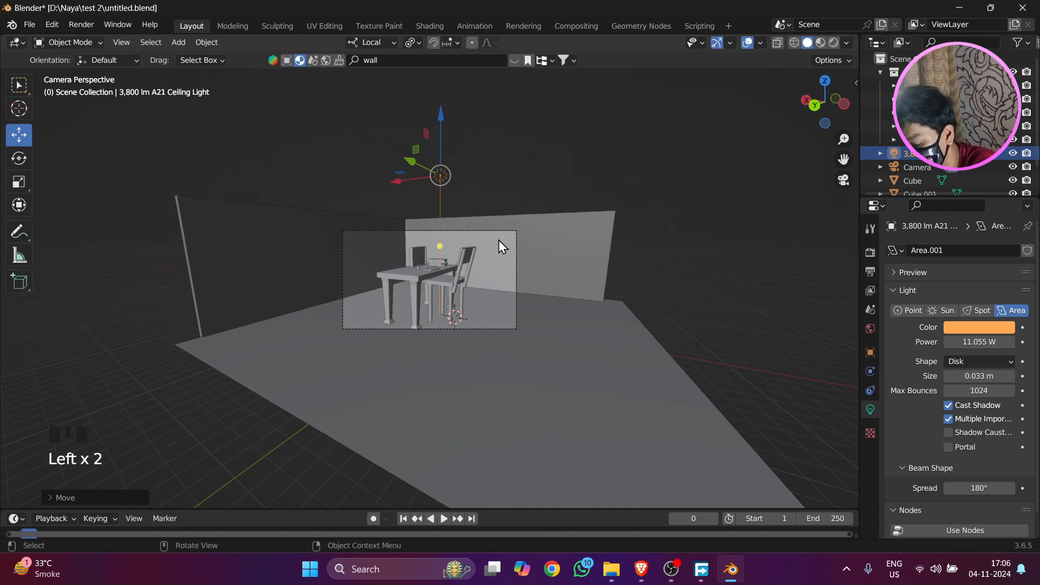
Switch the viewport to rendered shading and enlarge the ceiling light's disk to 14.4 m.
{"action": "key", "text": "z"}
{"action": "left_click", "coordinate": [507, 154]}
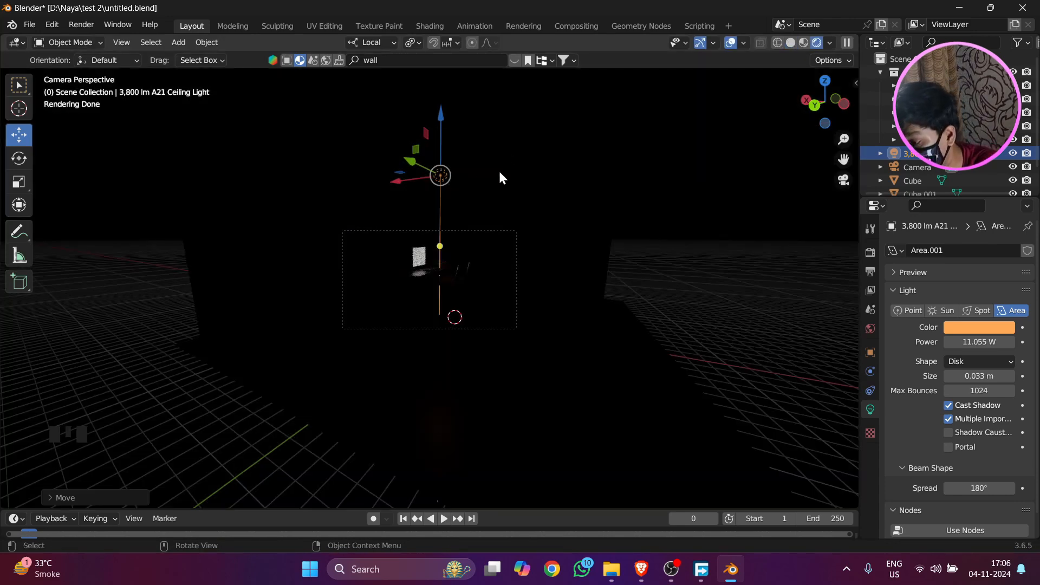
{"action": "middle_click_drag", "start_coordinate": [498, 169], "coordinate": [490, 238]}
{"action": "scroll", "coordinate": [450, 204], "scroll_direction": "up", "scroll_amount": 2}
{"action": "scroll", "coordinate": [418, 232], "scroll_direction": "up", "scroll_amount": 3}
{"action": "scroll", "coordinate": [450, 248], "scroll_direction": "down", "scroll_amount": 4}
{"action": "left_click_drag", "start_coordinate": [994, 375], "coordinate": [1021, 376]}
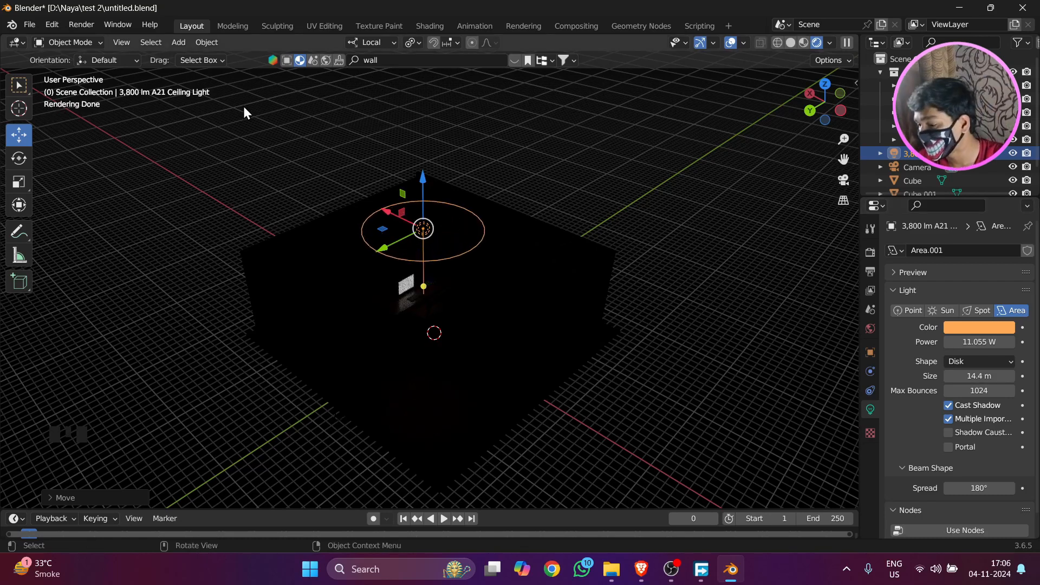
Try the Square shape on the ceiling light, then return it to Disk.
{"action": "left_click", "coordinate": [945, 364]}
{"action": "left_click", "coordinate": [954, 383]}
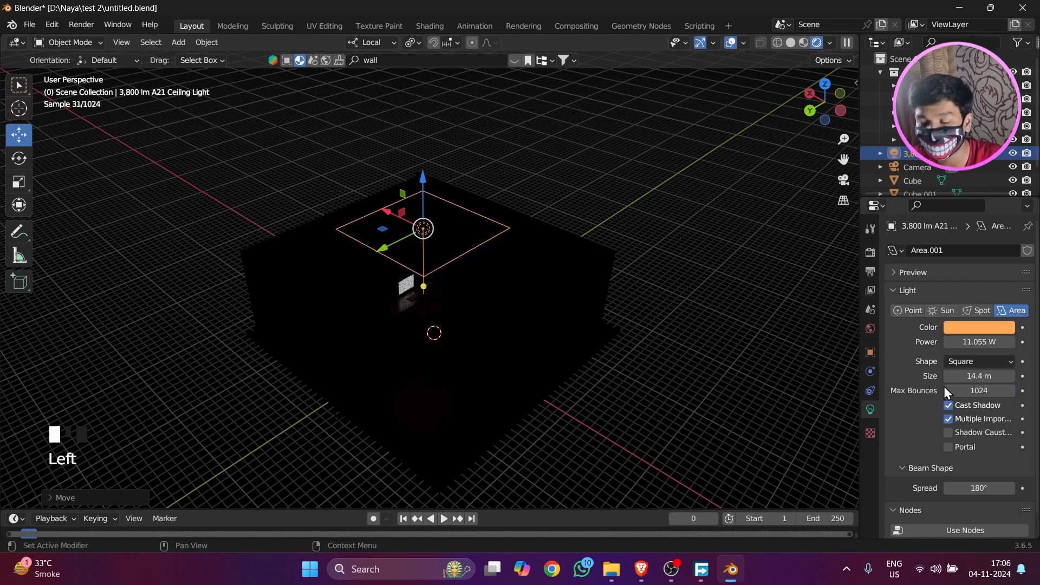
{"action": "left_click", "coordinate": [973, 360]}
{"action": "left_click", "coordinate": [967, 405]}
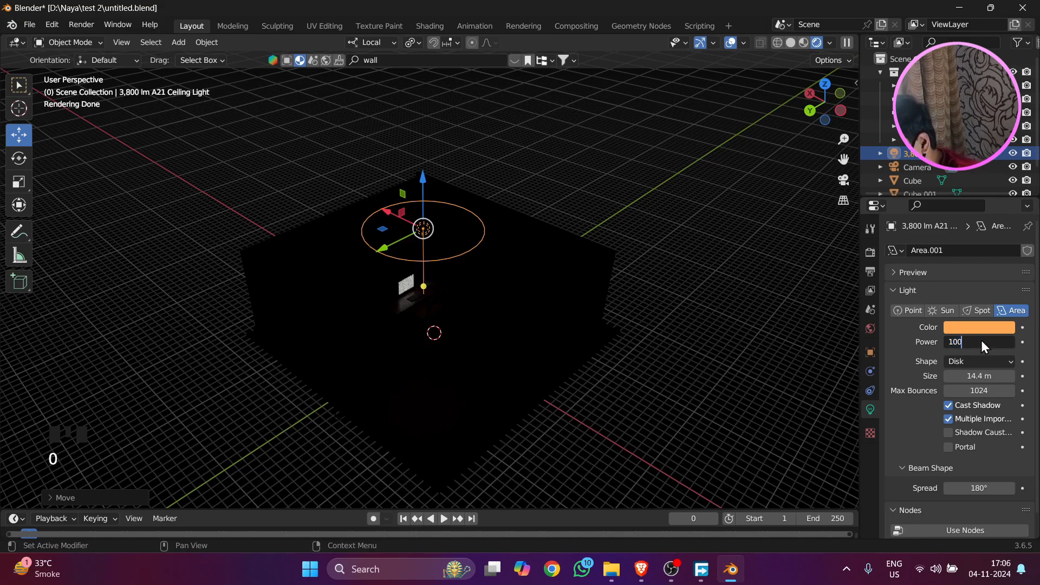
Set the ceiling light's power to 100 W and inspect how it lights the desk up close.
{"action": "key", "text": "Return"}
{"action": "middle_click_drag", "start_coordinate": [643, 277], "coordinate": [475, 258]}
{"action": "scroll", "coordinate": [480, 300], "scroll_direction": "up", "scroll_amount": 6}
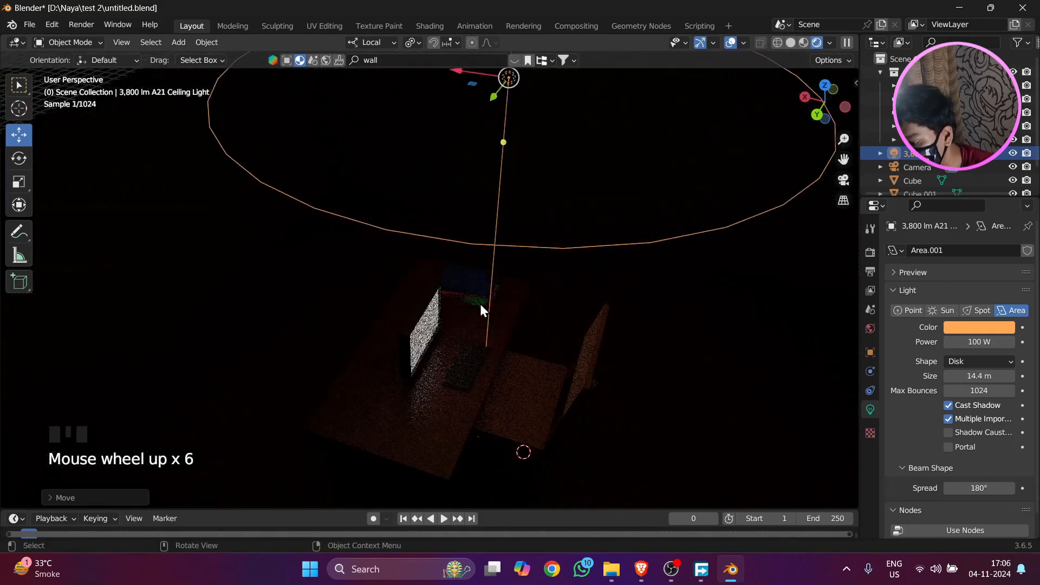
{"action": "middle_click_drag", "start_coordinate": [480, 304], "coordinate": [518, 305]}
{"action": "scroll", "coordinate": [479, 263], "scroll_direction": "down", "scroll_amount": 2}
{"action": "scroll", "coordinate": [494, 269], "scroll_direction": "down", "scroll_amount": 4}
Enlarge the ceiling light to 36.8 m, set its power to 10000 W and inspect the room's illumination.
{"action": "left_click_drag", "start_coordinate": [979, 376], "coordinate": [1018, 376]}
{"action": "left_click", "coordinate": [987, 329]}
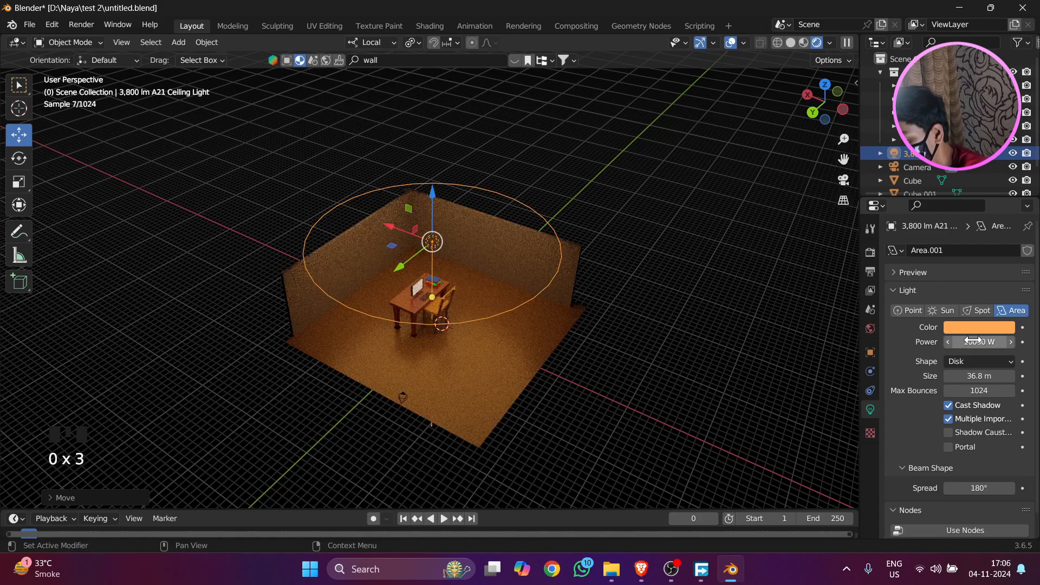
{"action": "middle_click_drag", "start_coordinate": [613, 345], "coordinate": [590, 287]}
{"action": "scroll", "coordinate": [622, 352], "scroll_direction": "up", "scroll_amount": 2}
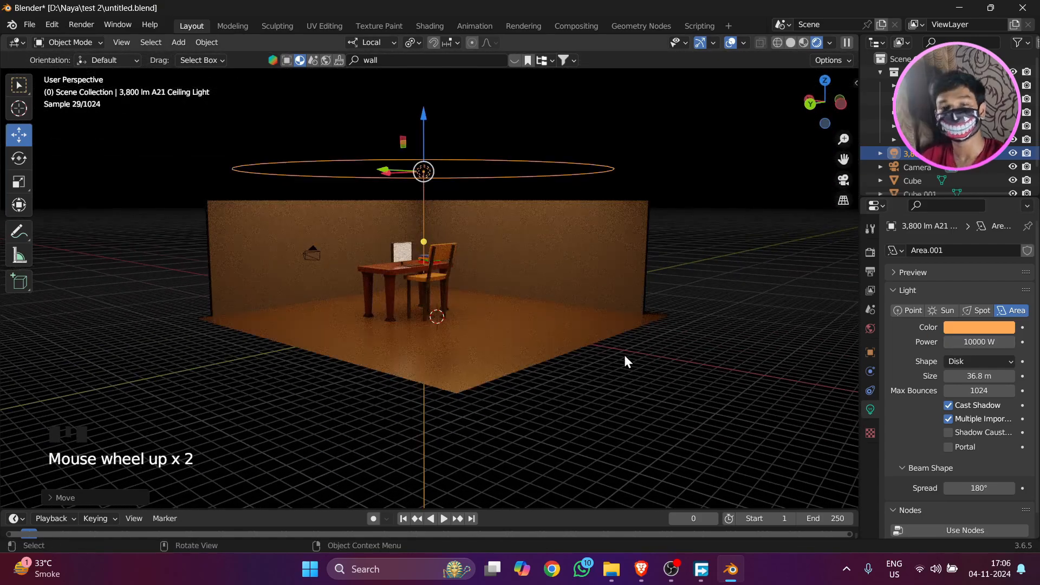
{"action": "middle_click_drag", "start_coordinate": [587, 339], "coordinate": [601, 319]}
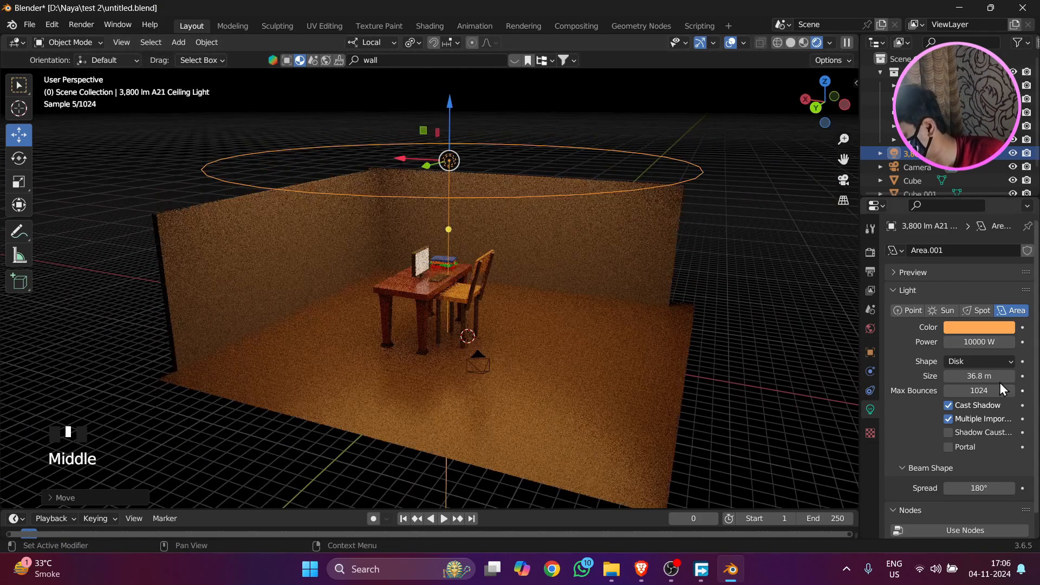
Lower the ceiling light's power to 1000 W and check the scene through the camera.
{"action": "left_click", "coordinate": [973, 342]}
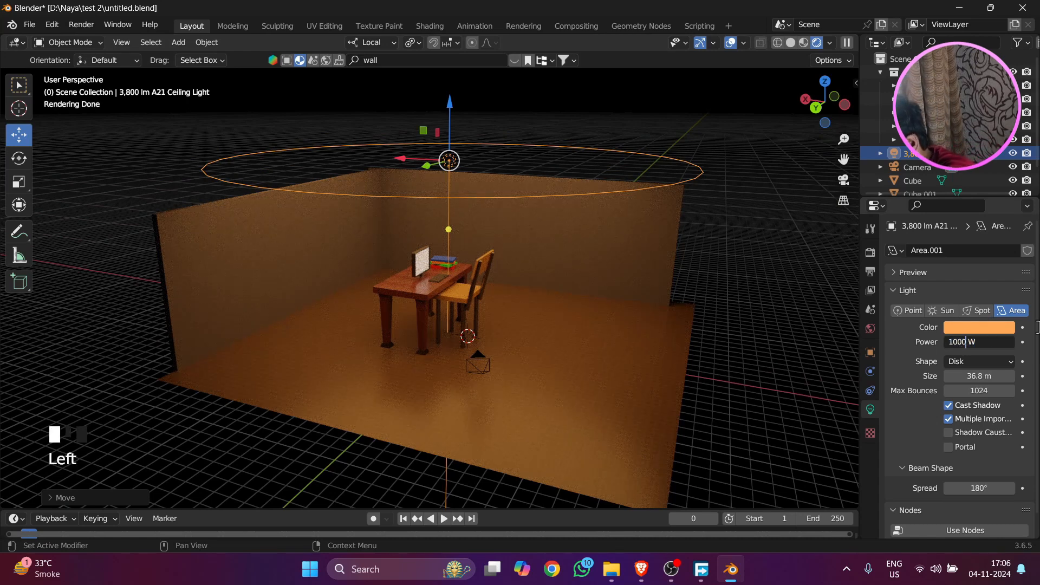
{"action": "key", "text": "Return"}
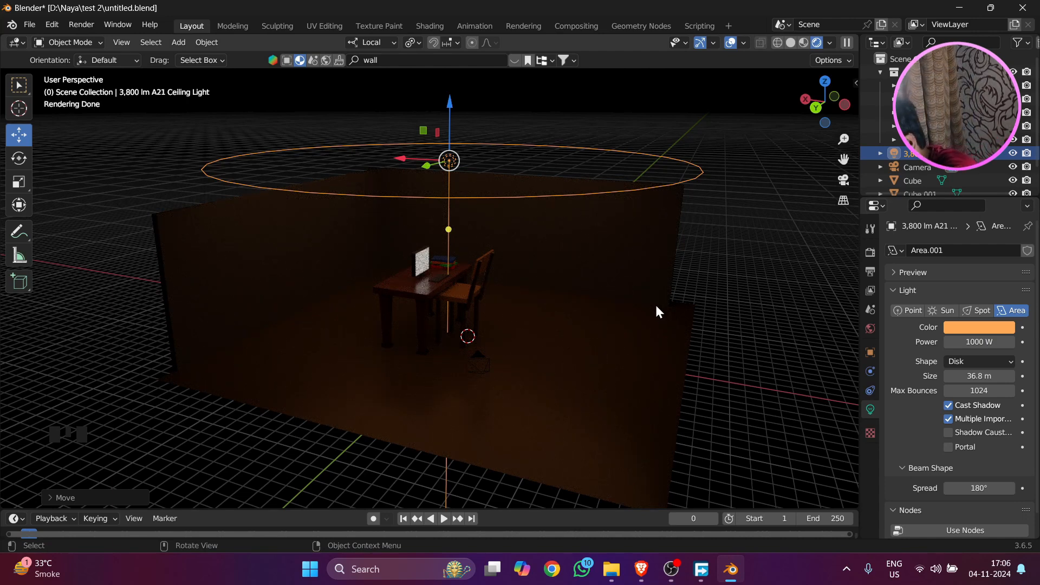
{"action": "key", "text": "KP_0"}
{"action": "scroll", "coordinate": [340, 237], "scroll_direction": "up", "scroll_amount": 6}
{"action": "scroll", "coordinate": [331, 239], "scroll_direction": "down", "scroll_amount": 5}
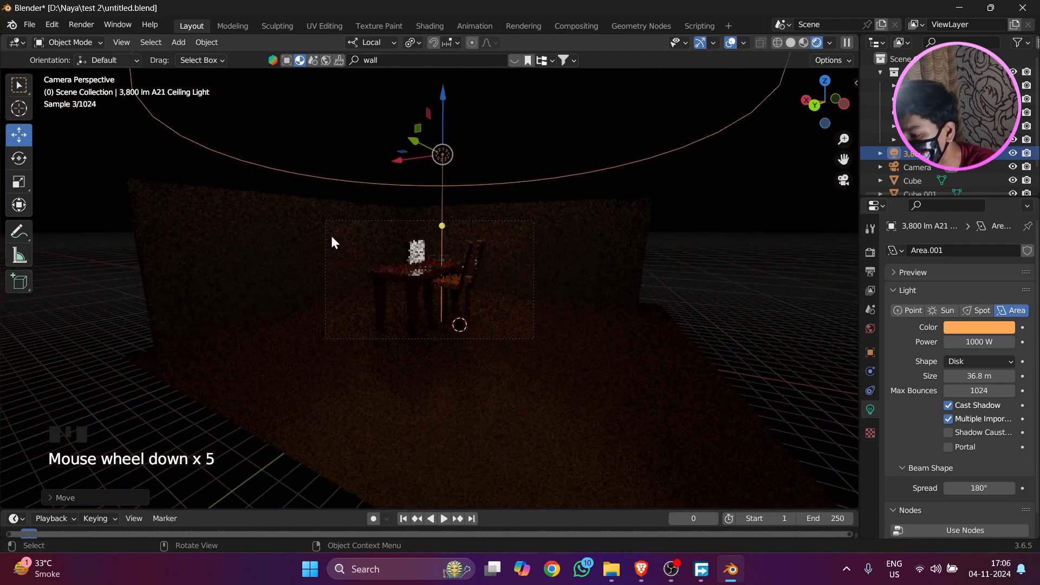
{"action": "scroll", "coordinate": [333, 241], "scroll_direction": "up", "scroll_amount": 3}
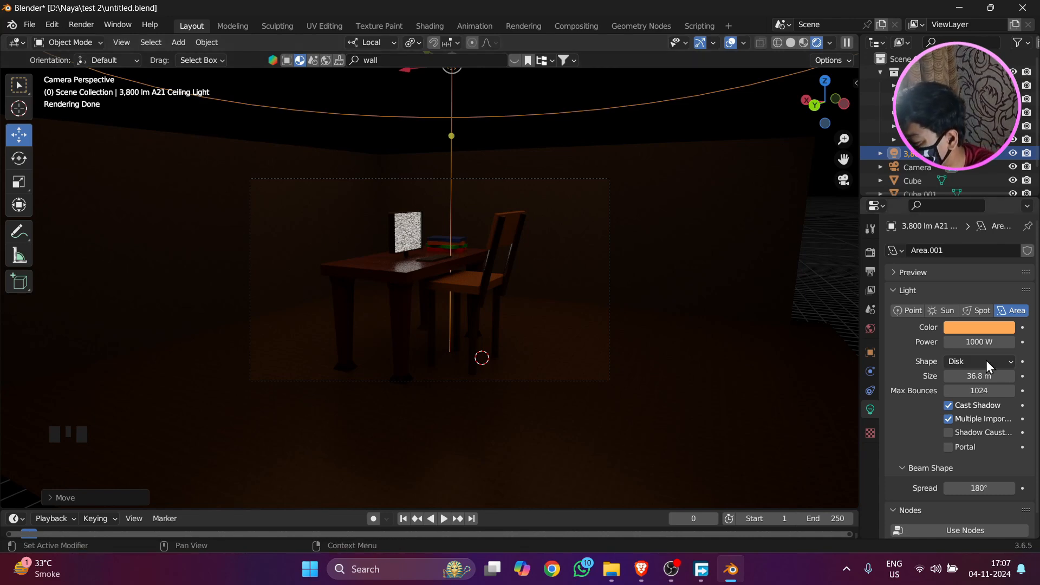
Reduce the ceiling light's size to 26.7 m, set its power to 2000 W and inspect the desk lighting.
{"action": "mouse_move", "coordinate": [983, 372]}
{"action": "left_mouse_down"}
{"action": "mouse_move", "coordinate": [939, 371]}
{"action": "mouse_move", "coordinate": [965, 371]}
{"action": "left_mouse_up"}
{"action": "left_click", "coordinate": [970, 341]}
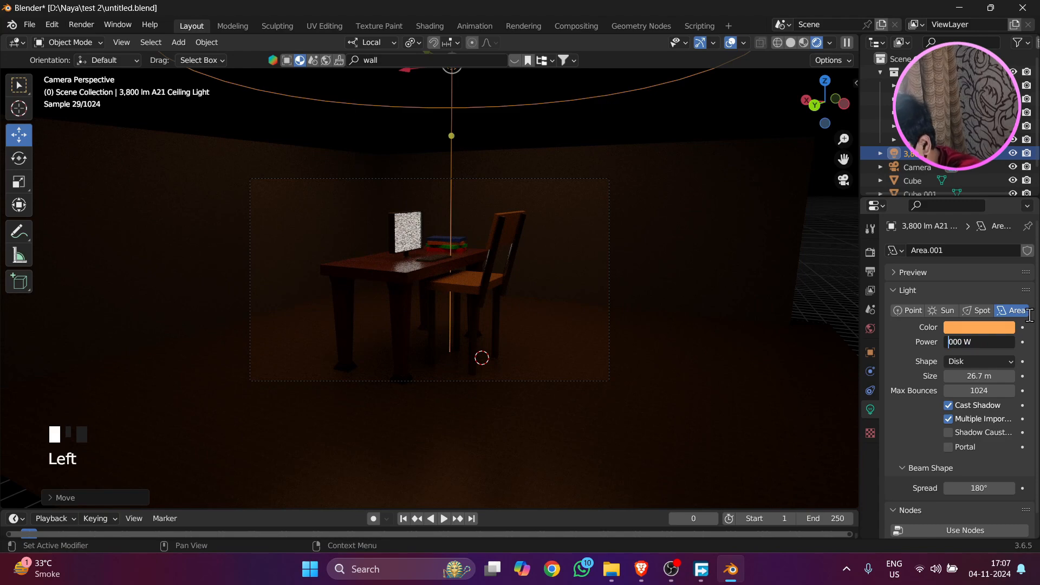
{"action": "key", "text": "Return"}
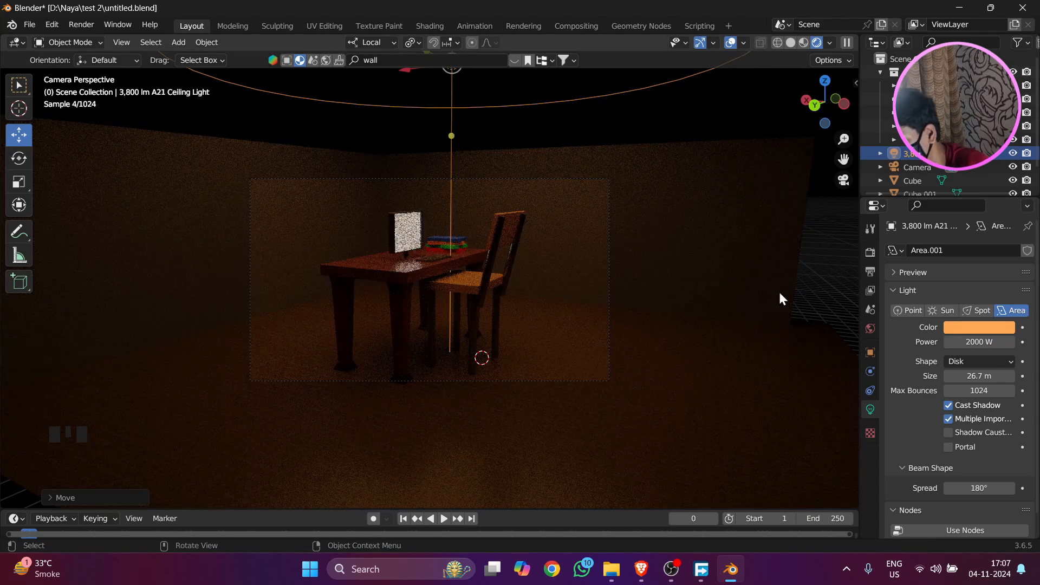
{"action": "left_click", "coordinate": [818, 269]}
{"action": "scroll", "coordinate": [343, 290], "scroll_direction": "up", "scroll_amount": 5}
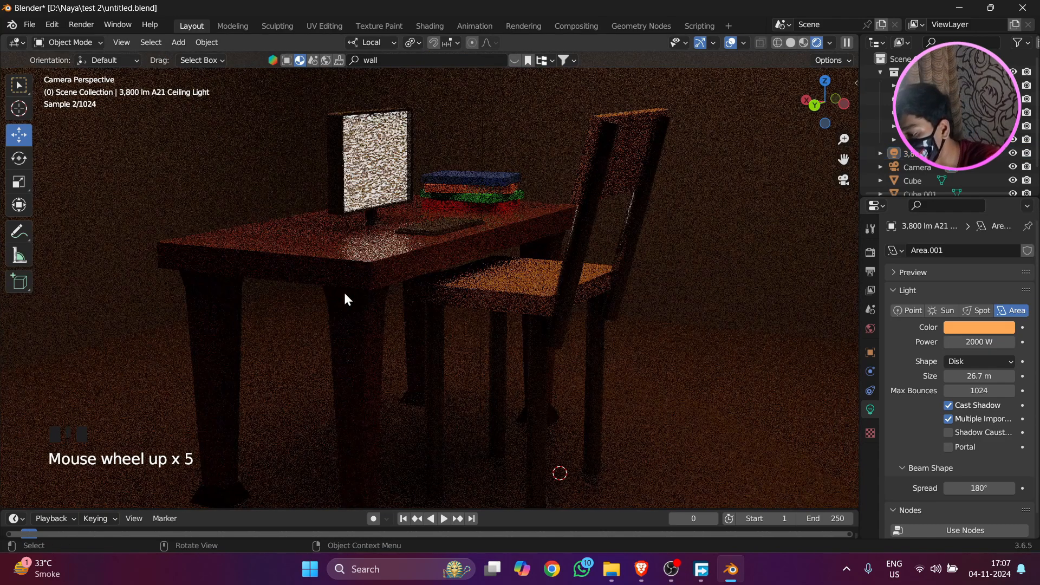
{"action": "scroll", "coordinate": [344, 293], "scroll_direction": "down", "scroll_amount": 3}
{"action": "scroll", "coordinate": [354, 291], "scroll_direction": "up", "scroll_amount": 3}
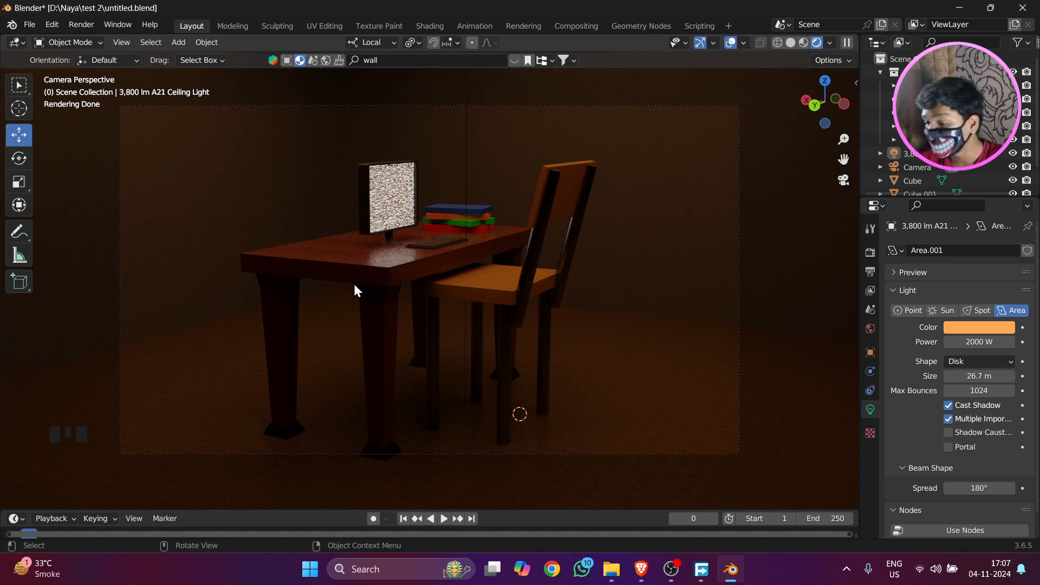
Try a pinkish-red color on the ceiling light and undo the change.
{"action": "left_click", "coordinate": [964, 332]}
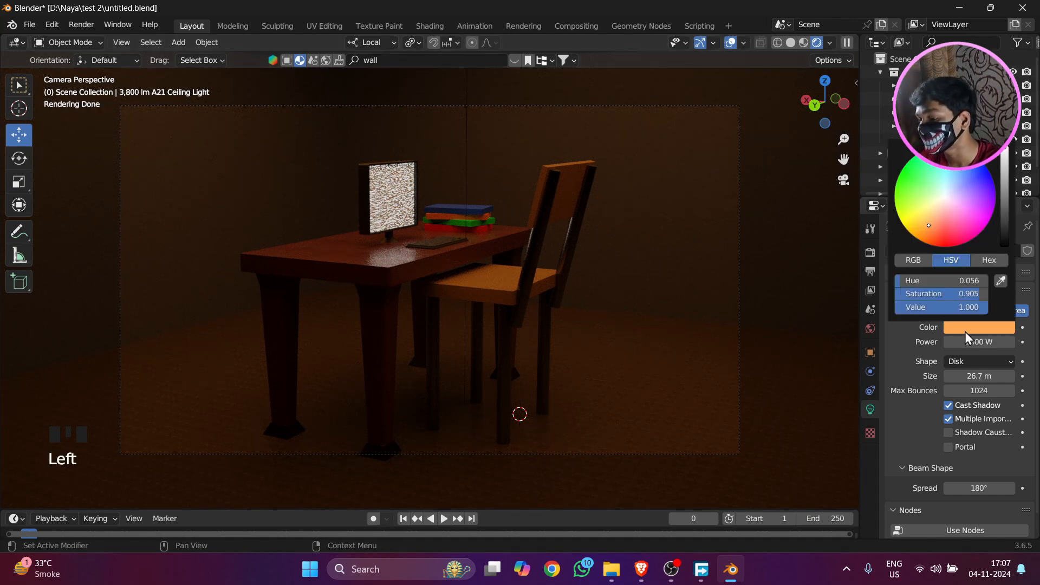
{"action": "mouse_move", "coordinate": [941, 229]}
{"action": "left_mouse_down"}
{"action": "mouse_move", "coordinate": [956, 147]}
{"action": "mouse_move", "coordinate": [928, 162]}
{"action": "mouse_move", "coordinate": [984, 217]}
{"action": "mouse_move", "coordinate": [953, 239]}
{"action": "left_mouse_up"}
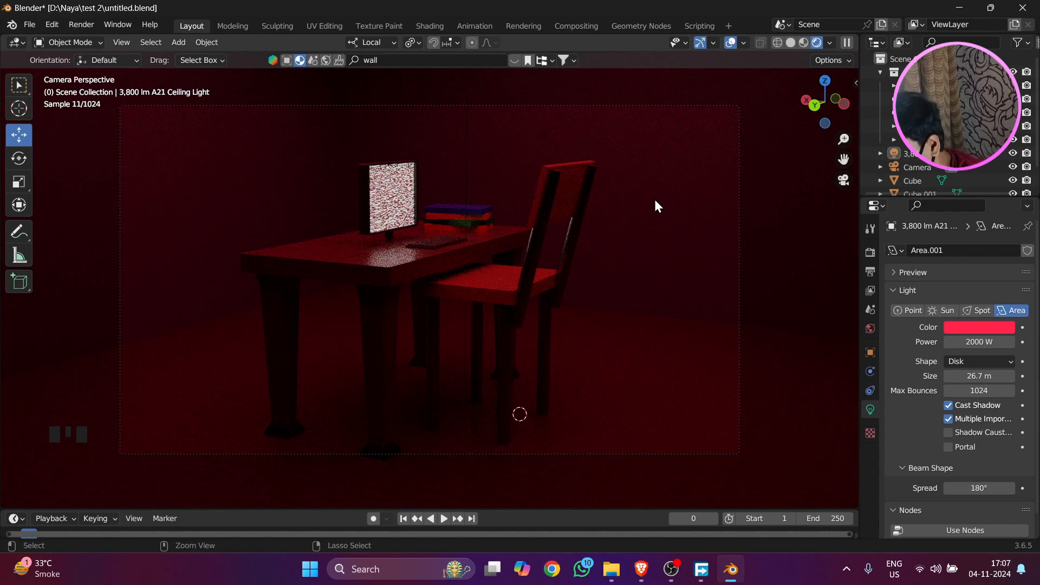
{"action": "key", "text": "ctrl+z"}
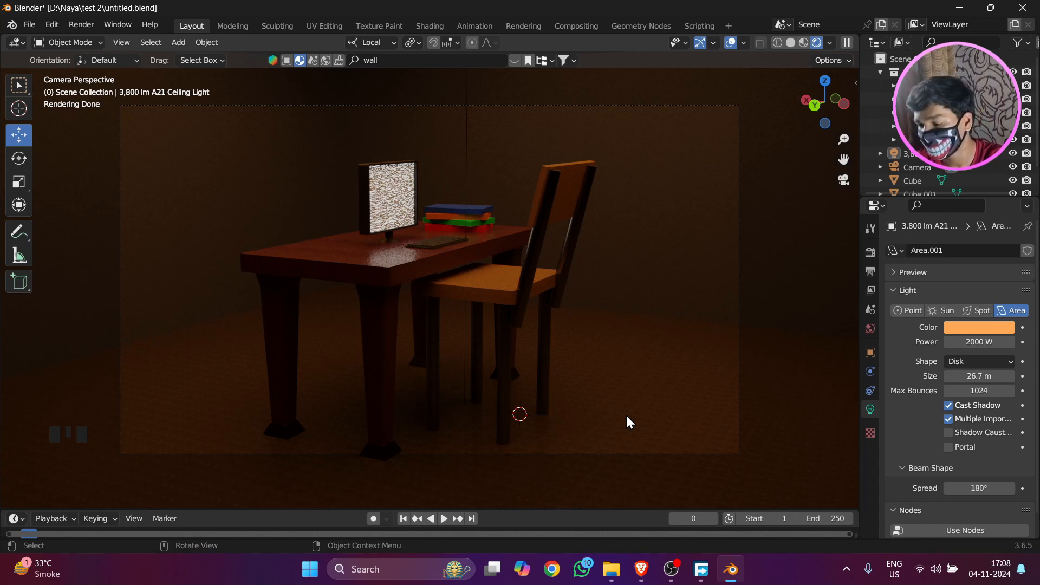
Check the desk in the camera view and change the ceiling light's color to red.
{"action": "scroll", "coordinate": [591, 334], "scroll_direction": "down", "scroll_amount": 2}
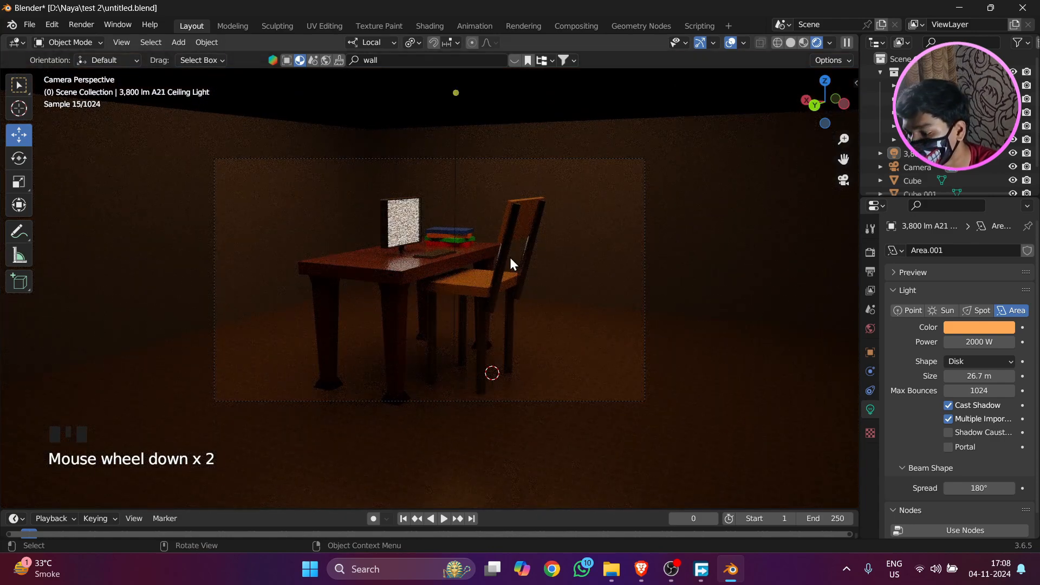
{"action": "scroll", "coordinate": [352, 290], "scroll_direction": "up", "scroll_amount": 5}
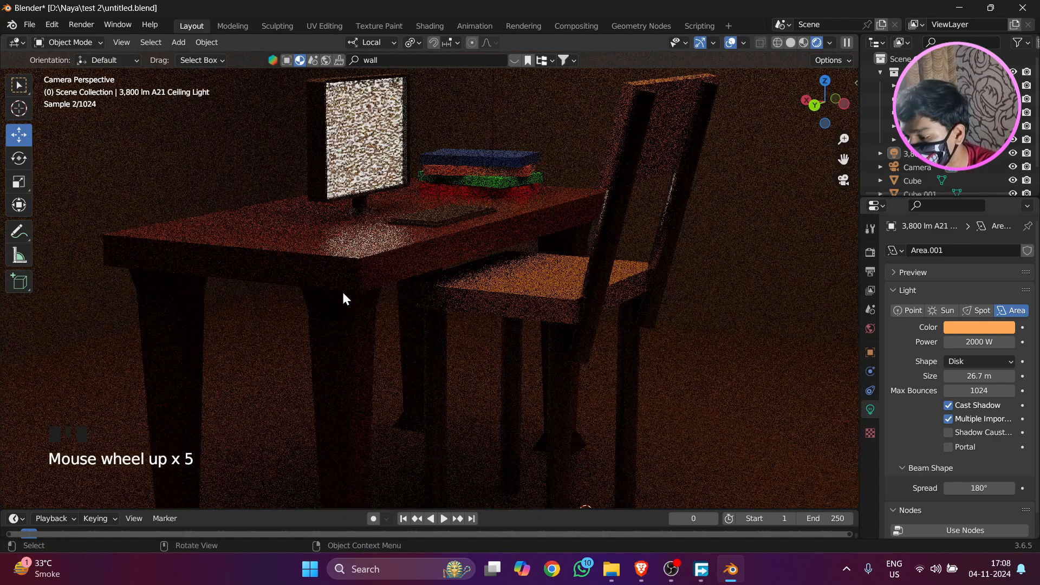
{"action": "scroll", "coordinate": [921, 358], "scroll_direction": "down", "scroll_amount": 1}
{"action": "scroll", "coordinate": [798, 373], "scroll_direction": "down", "scroll_amount": 9}
{"action": "left_click", "coordinate": [956, 309]}
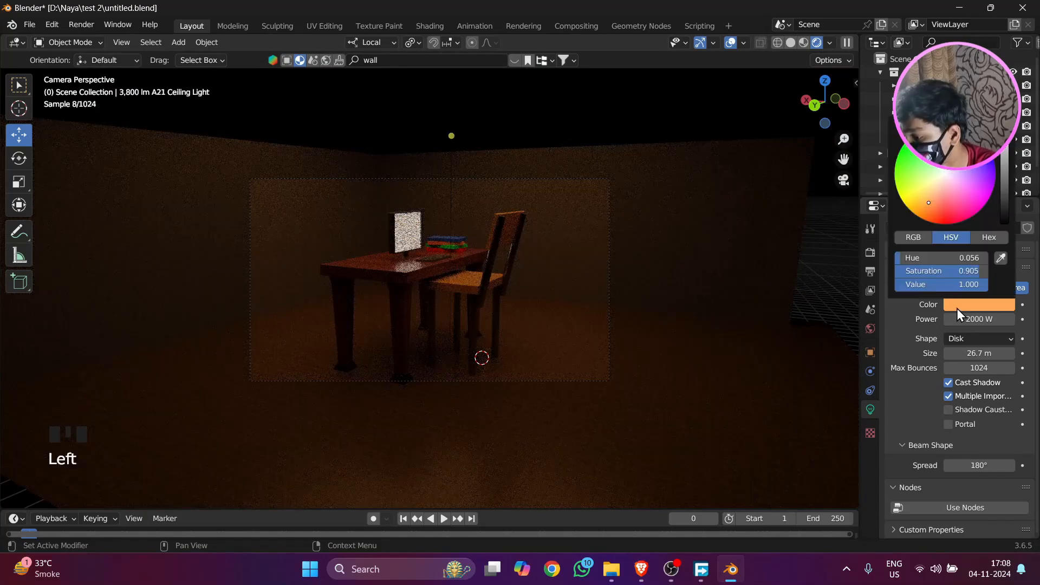
{"action": "left_click", "coordinate": [943, 213]}
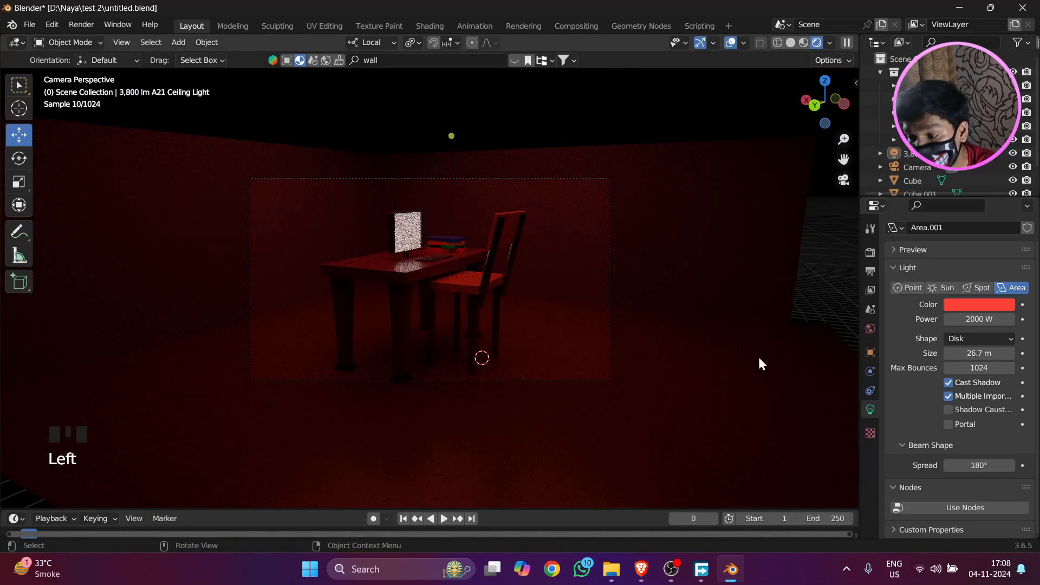
Inspect the red-lit desk through the camera and around the room, and hide the ceiling light.
{"action": "scroll", "coordinate": [758, 309], "scroll_direction": "down", "scroll_amount": 3}
{"action": "scroll", "coordinate": [634, 301], "scroll_direction": "up", "scroll_amount": 4}
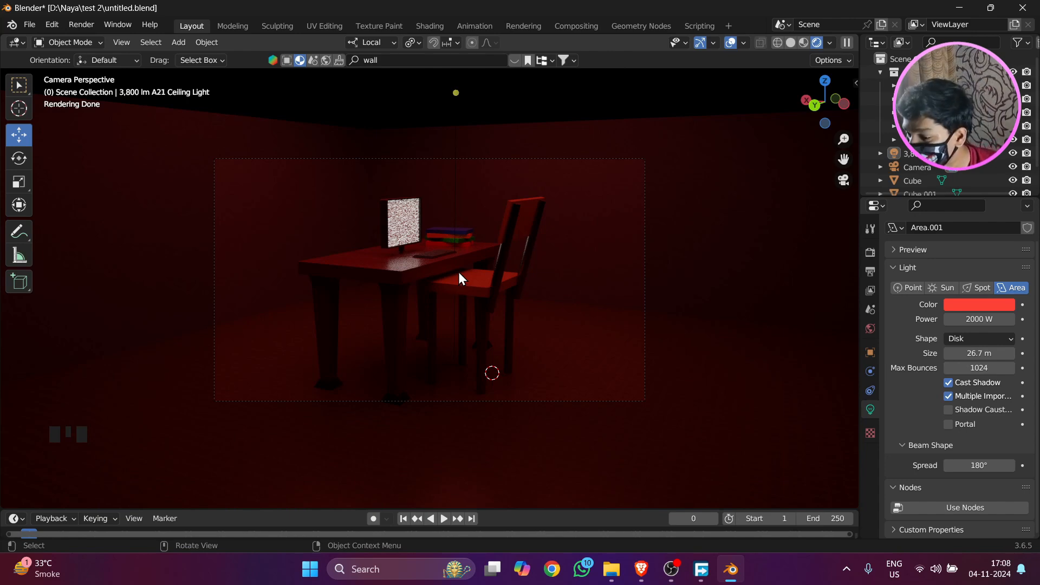
{"action": "scroll", "coordinate": [458, 272], "scroll_direction": "down", "scroll_amount": 2}
{"action": "scroll", "coordinate": [346, 257], "scroll_direction": "down", "scroll_amount": 1}
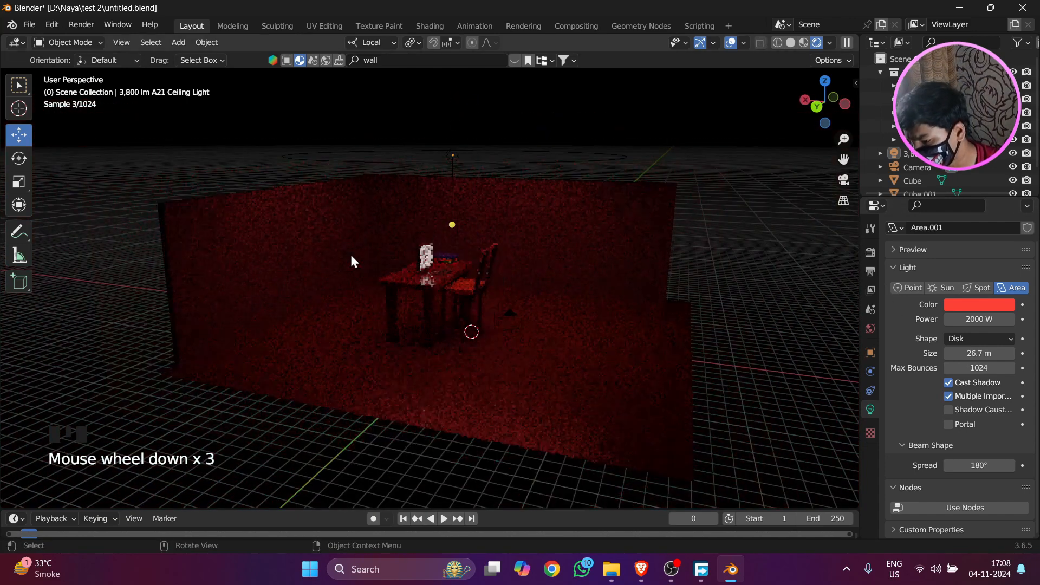
{"action": "middle_click_drag", "start_coordinate": [477, 213], "coordinate": [478, 181]}
{"action": "left_click", "coordinate": [469, 158]}
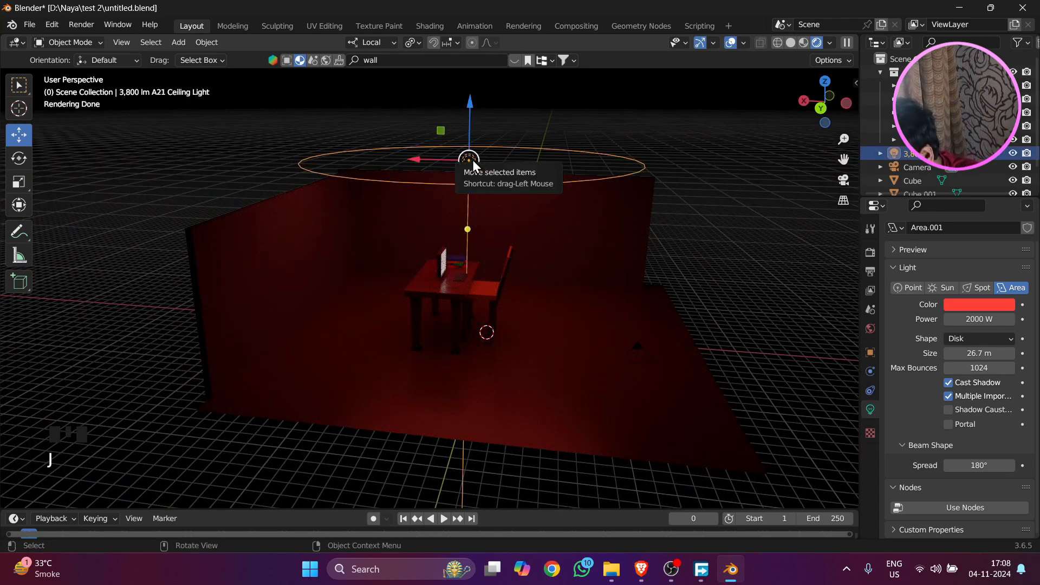
{"action": "key", "text": "h"}
Add a Direct Sun preset light to the scene.
{"action": "key", "text": "shift+s"}
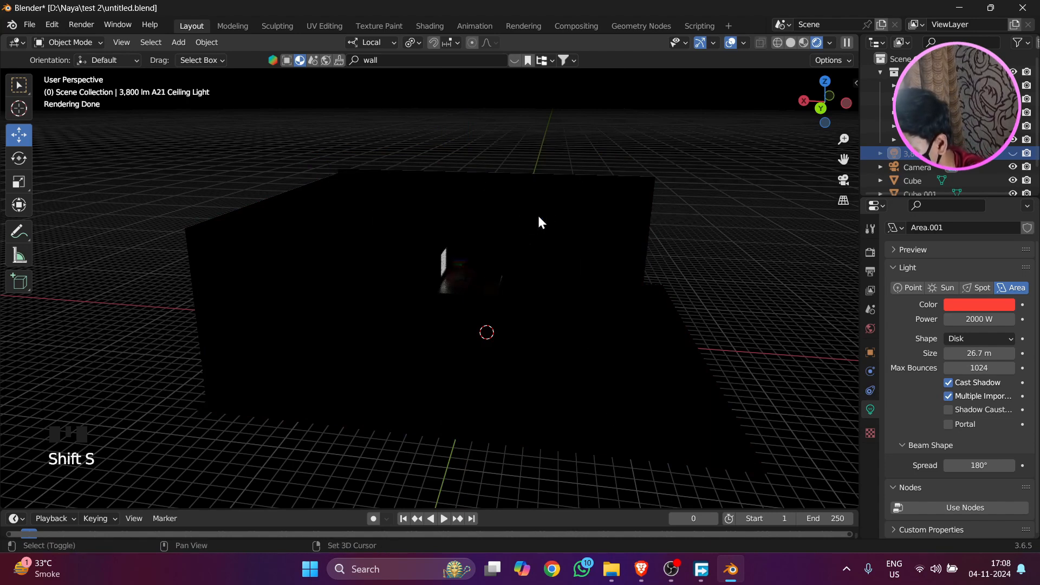
{"action": "key", "text": "shift+a"}
{"action": "mouse_move", "coordinate": [538, 217]}
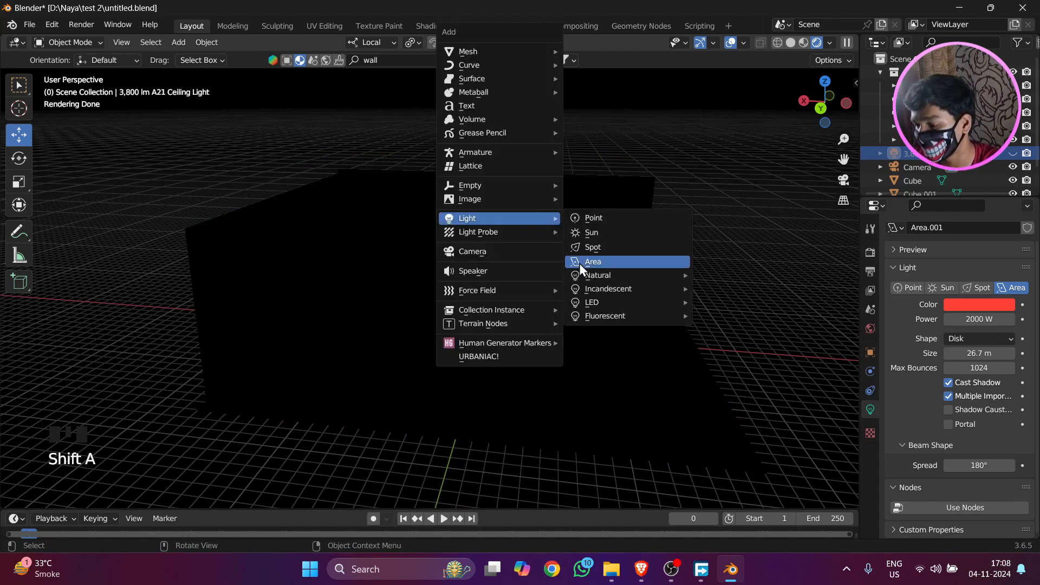
{"action": "mouse_move", "coordinate": [589, 275]}
{"action": "left_click", "coordinate": [714, 303]}
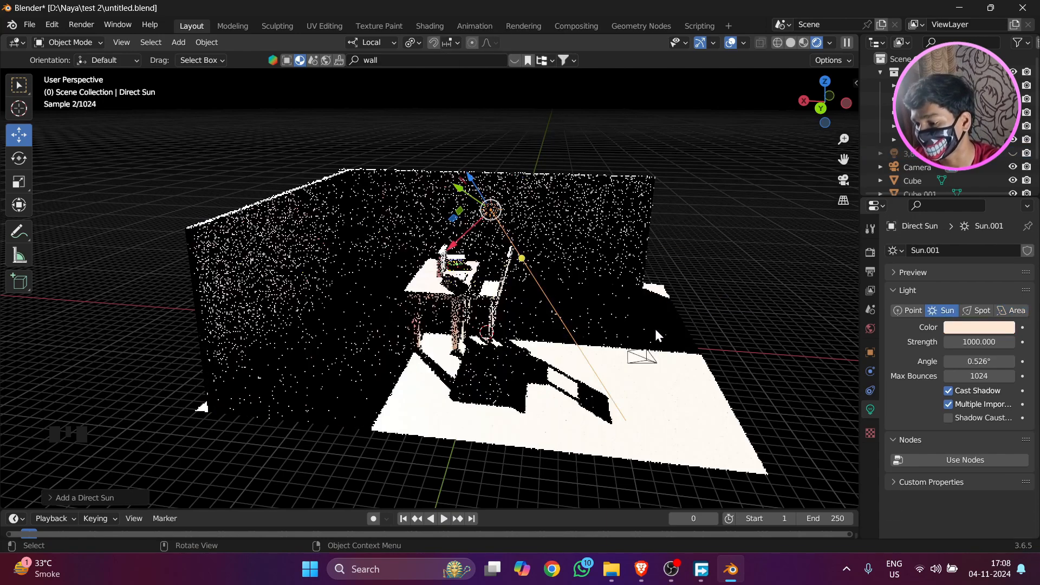
Raise the sun light above the room, switch the transform orientation to Global, move it out beyond the side wall and adjust its aim.
{"action": "scroll", "coordinate": [432, 259], "scroll_direction": "down", "scroll_amount": 3}
{"action": "left_click_drag", "start_coordinate": [442, 211], "coordinate": [419, 109]}
{"action": "left_click", "coordinate": [371, 43]}
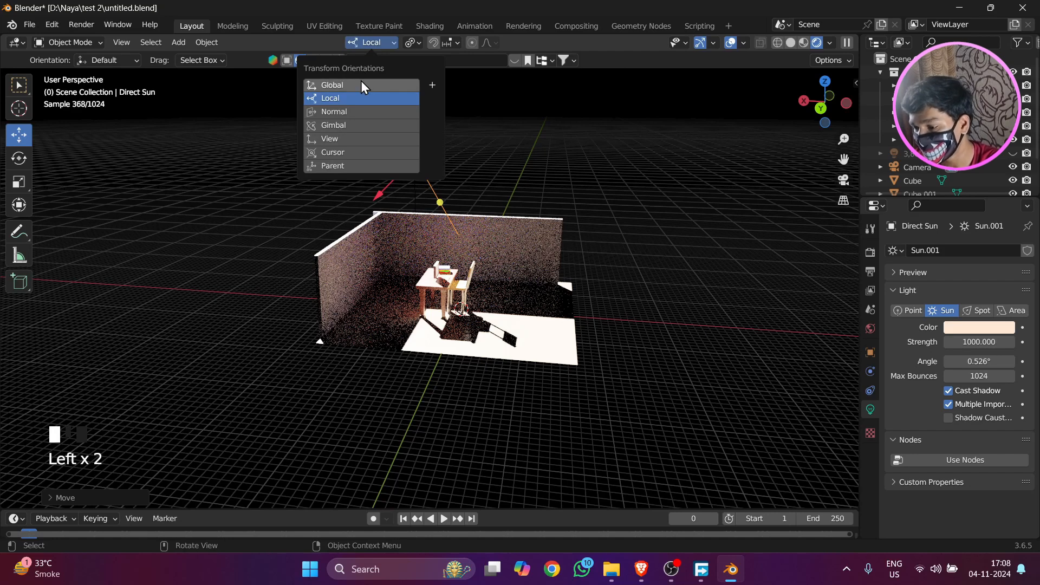
{"action": "left_click", "coordinate": [360, 83]}
{"action": "left_click_drag", "start_coordinate": [375, 149], "coordinate": [306, 114]}
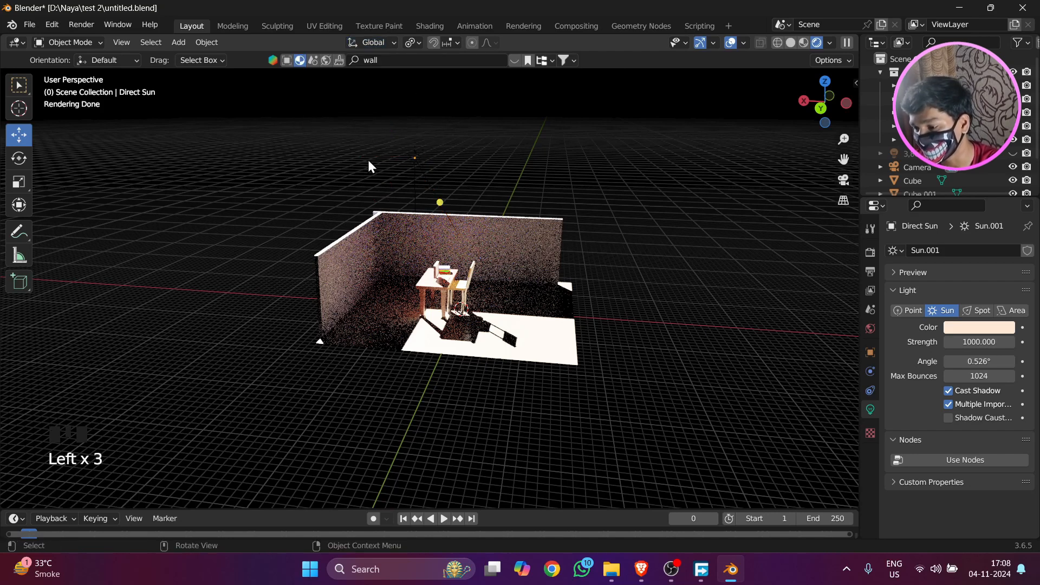
{"action": "left_click_drag", "start_coordinate": [375, 158], "coordinate": [226, 147]}
{"action": "middle_click_drag", "start_coordinate": [330, 224], "coordinate": [336, 219]}
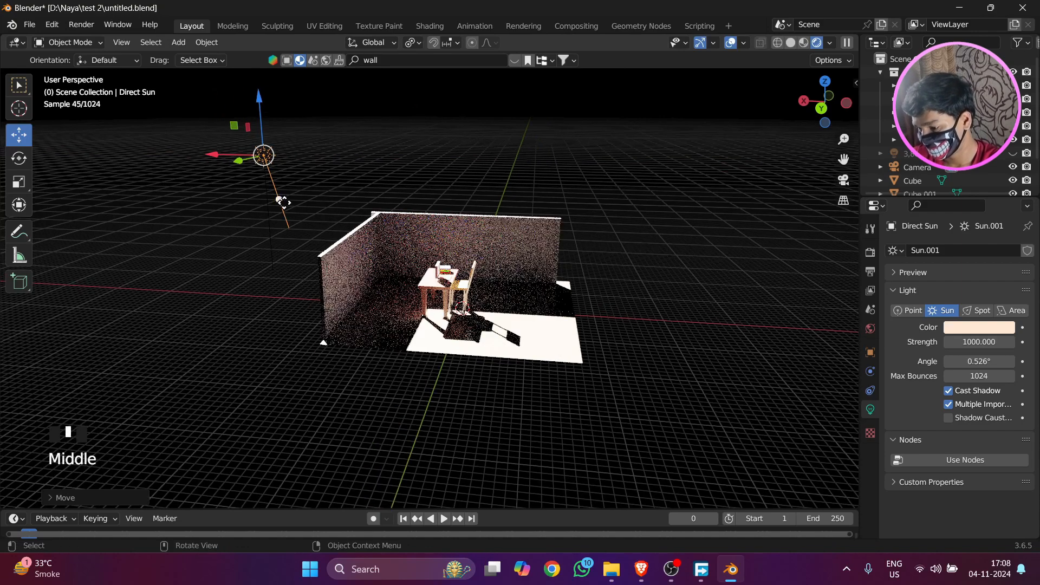
{"action": "left_click_drag", "start_coordinate": [283, 200], "coordinate": [302, 217]}
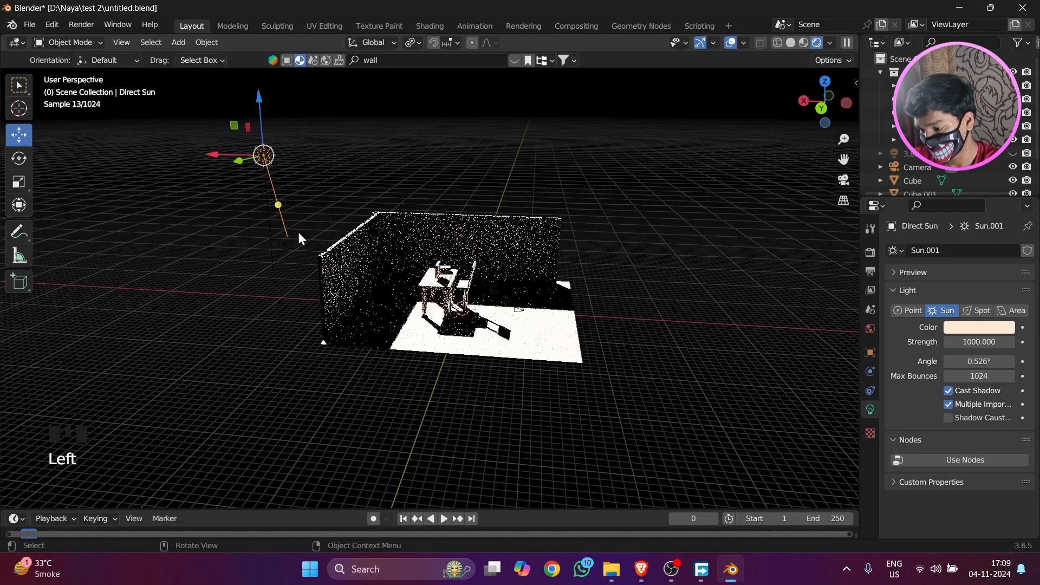
Reduce the sun light's strength to 100 and further to 10.
{"action": "scroll", "coordinate": [527, 331], "scroll_direction": "up", "scroll_amount": 3}
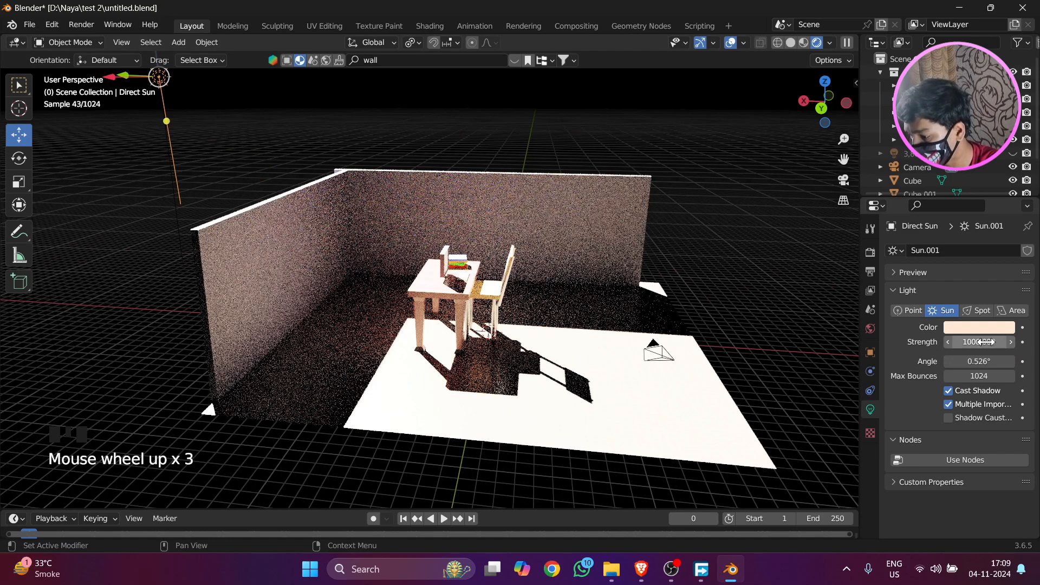
{"action": "left_click", "coordinate": [967, 341]}
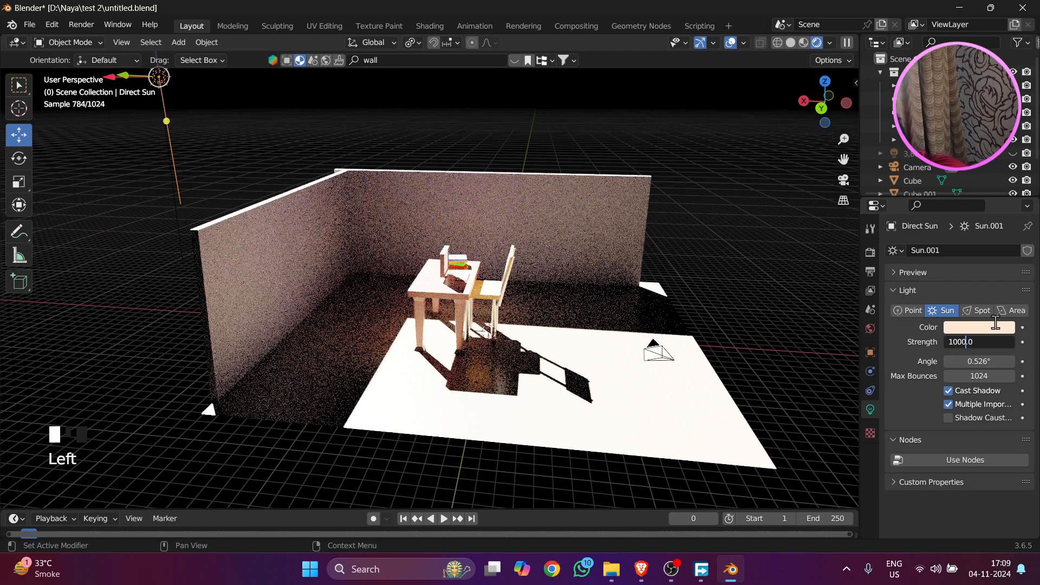
{"action": "key", "text": "BackSpace"}
{"action": "key", "text": "Return"}
{"action": "left_click", "coordinate": [953, 342]}
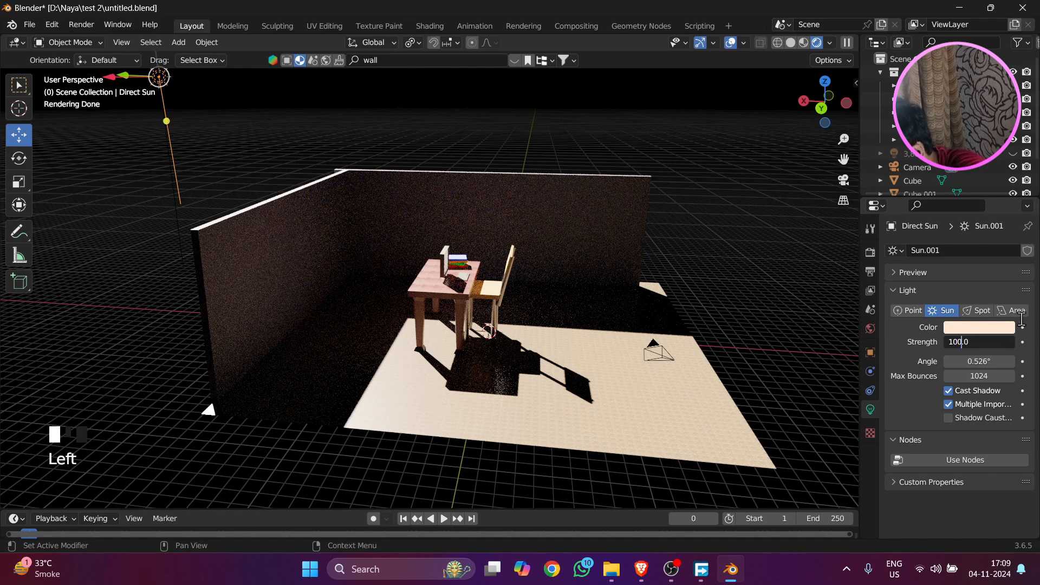
{"action": "key", "text": "BackSpace"}
{"action": "key", "text": "Return"}
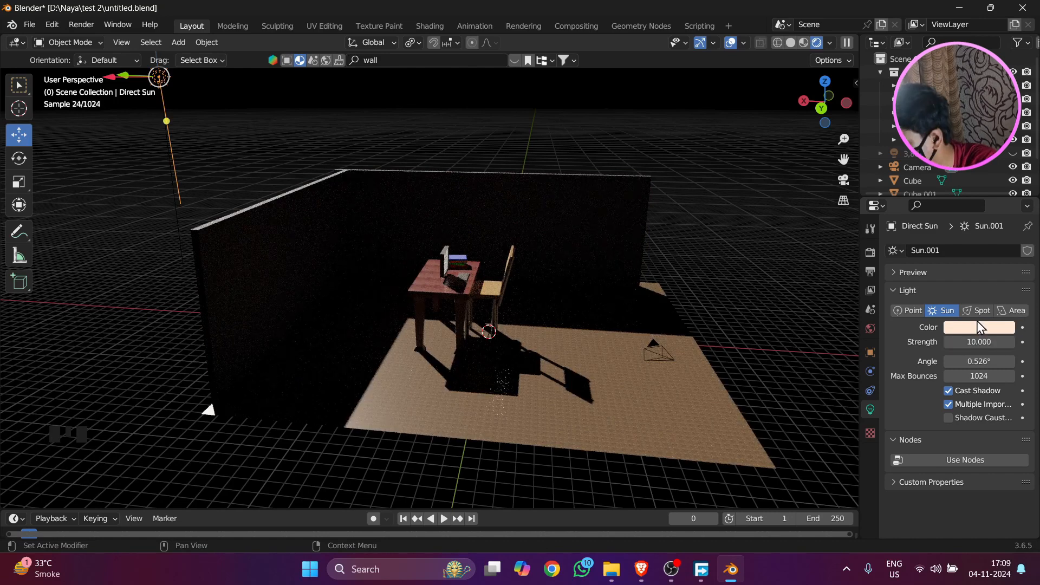
Change the sun light's color to pale yellow with hue 0.123 and saturation 0.646, and tilt its direction toward the desk.
{"action": "left_click", "coordinate": [982, 326]}
{"action": "left_click", "coordinate": [931, 209]}
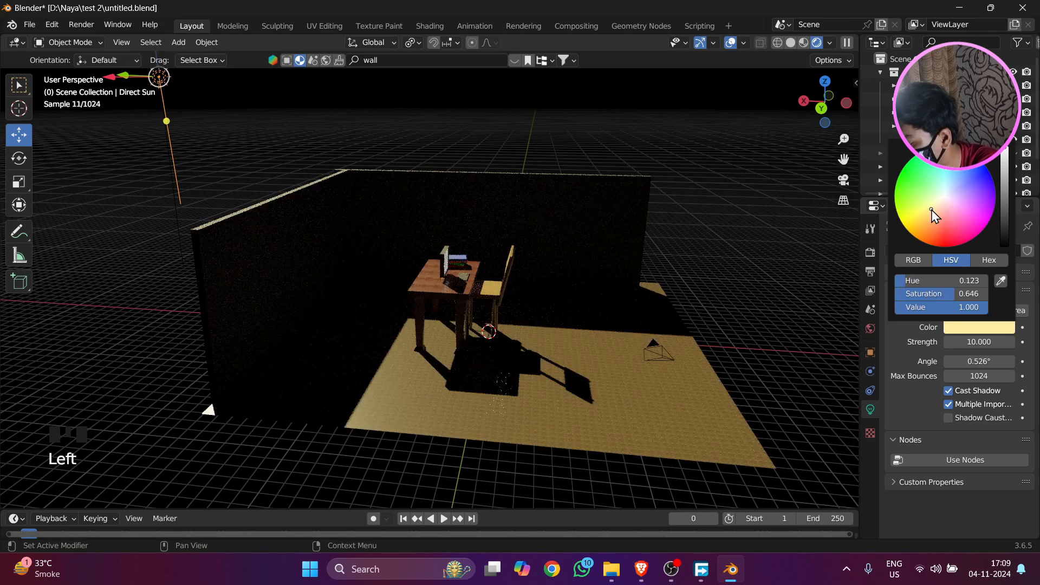
{"action": "left_click_drag", "start_coordinate": [172, 112], "coordinate": [203, 157]}
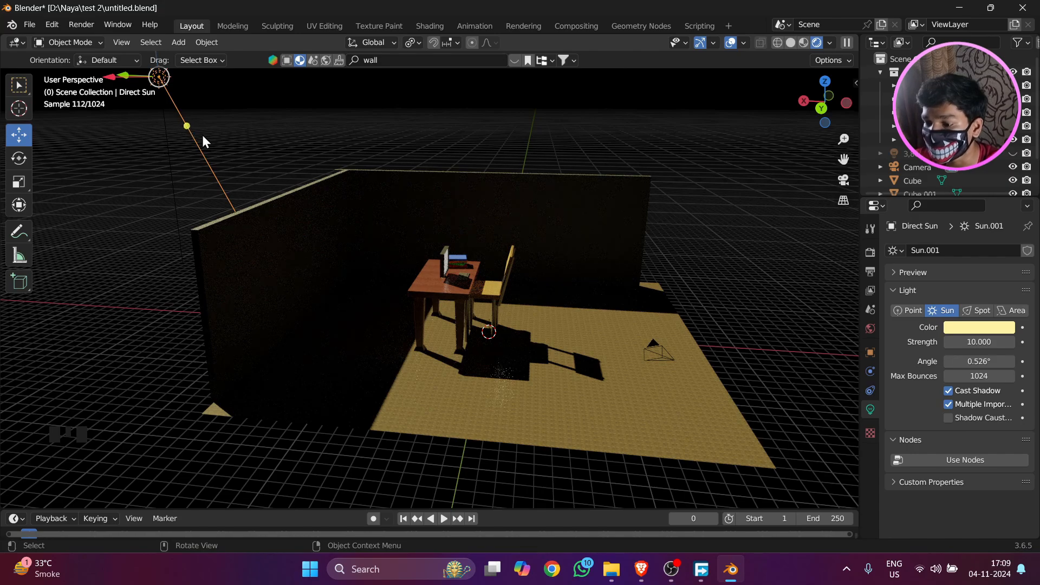
Try aiming the sun light upward, re-aim it down toward the room and check the desk through the camera.
{"action": "scroll", "coordinate": [184, 149], "scroll_direction": "down", "scroll_amount": 3}
{"action": "middle_click_drag", "start_coordinate": [170, 161], "coordinate": [206, 181]}
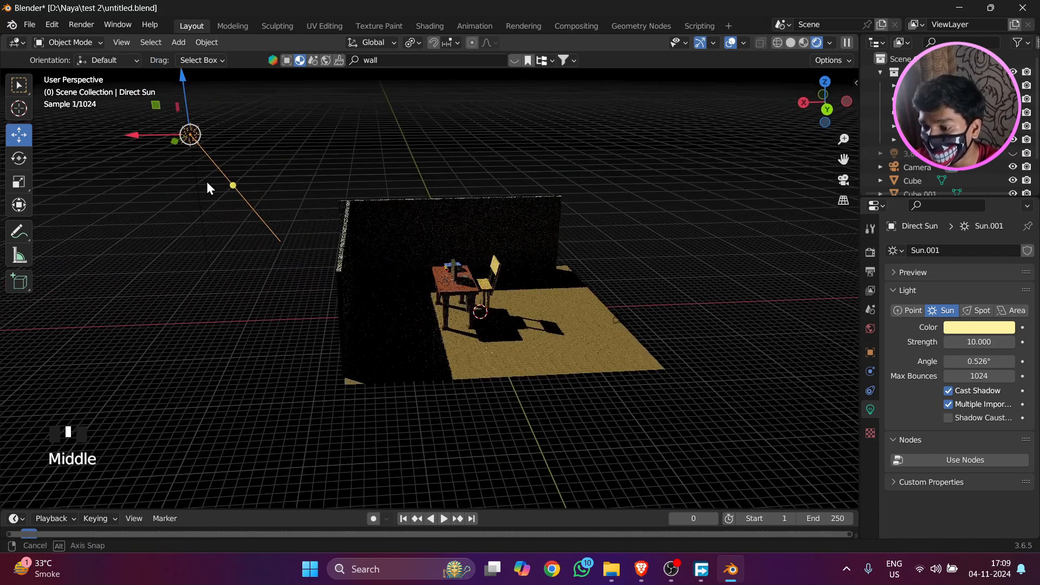
{"action": "scroll", "coordinate": [200, 206], "scroll_direction": "up", "scroll_amount": 2}
{"action": "middle_click_drag", "start_coordinate": [196, 223], "coordinate": [265, 220]}
{"action": "scroll", "coordinate": [41, 317], "scroll_direction": "down", "scroll_amount": 1}
{"action": "left_click_drag", "start_coordinate": [267, 220], "coordinate": [276, 76]}
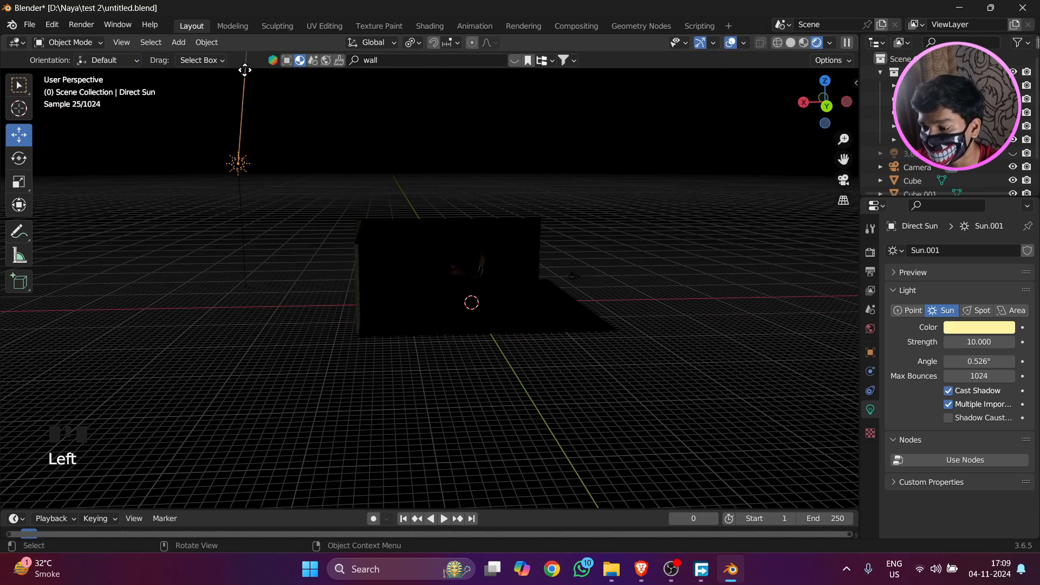
{"action": "middle_click_drag", "start_coordinate": [262, 304], "coordinate": [486, 298]}
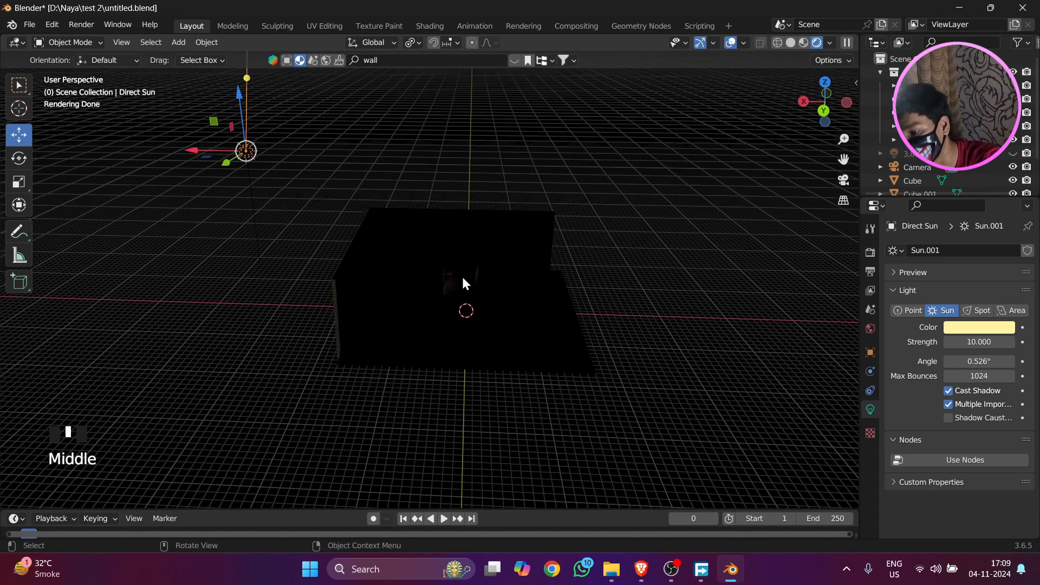
{"action": "left_click_drag", "start_coordinate": [248, 89], "coordinate": [302, 255]}
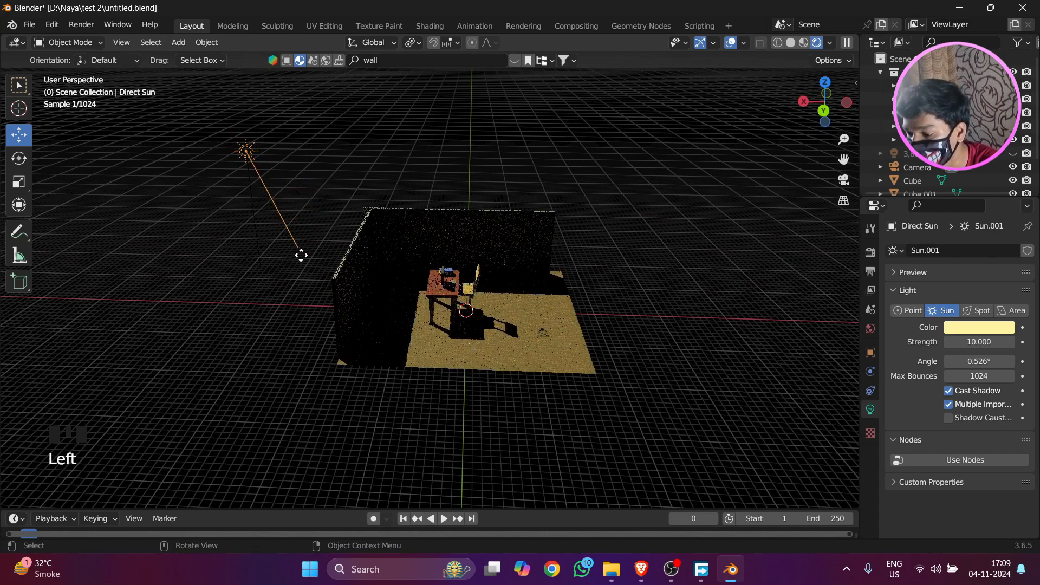
{"action": "key", "text": "KP_0"}
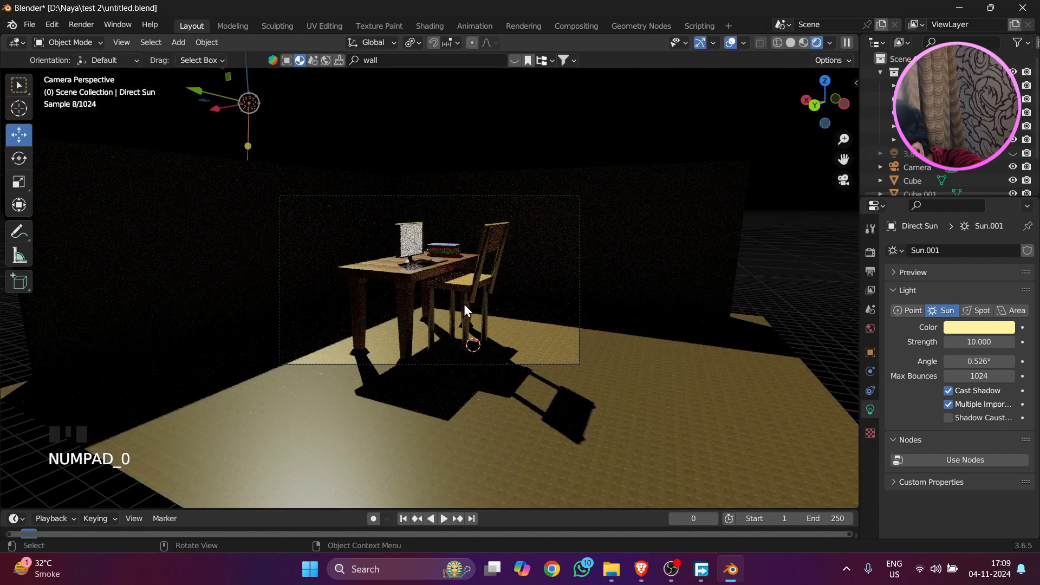
{"action": "scroll", "coordinate": [463, 304], "scroll_direction": "up", "scroll_amount": 2}
{"action": "scroll", "coordinate": [463, 304], "scroll_direction": "down", "scroll_amount": 8}
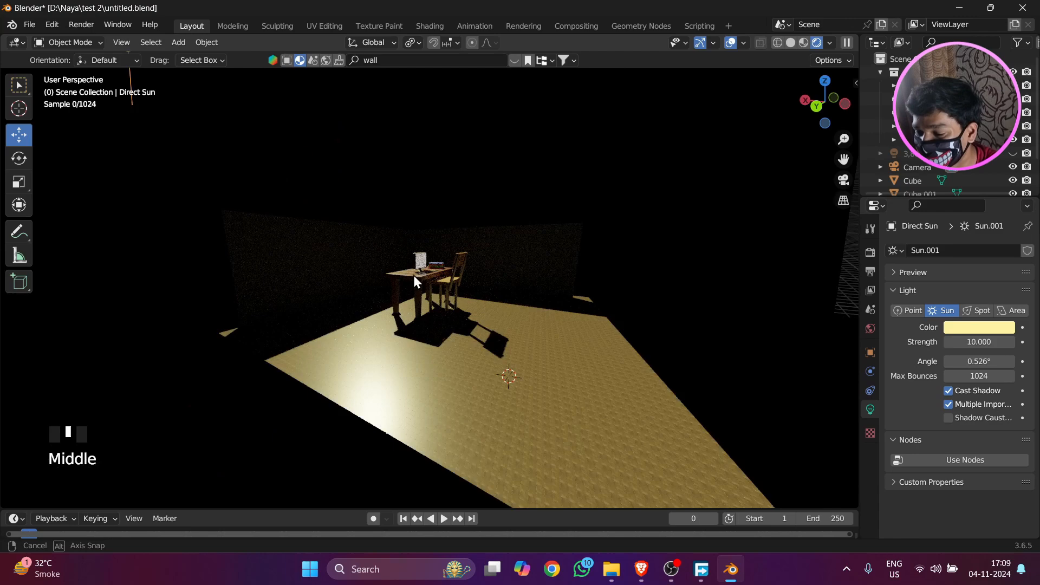
Re-aim the sun light across the desk onto the wall behind the monitor and check the lighting up close through the camera.
{"action": "middle_click_drag", "start_coordinate": [413, 275], "coordinate": [458, 289]}
{"action": "scroll", "coordinate": [321, 272], "scroll_direction": "down", "scroll_amount": 6}
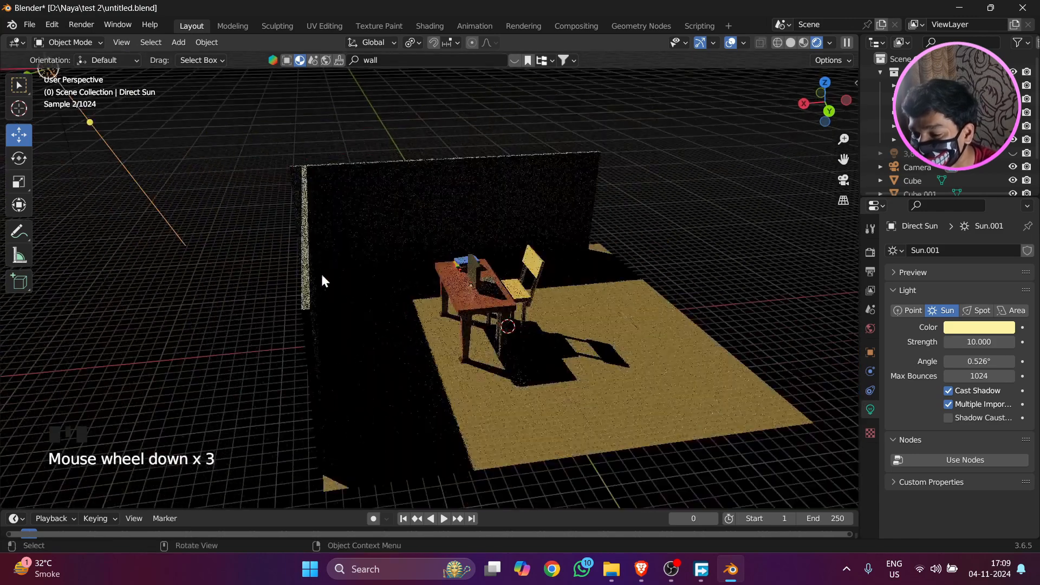
{"action": "left_click_drag", "start_coordinate": [258, 215], "coordinate": [102, 212]}
{"action": "key", "text": "KP_0"}
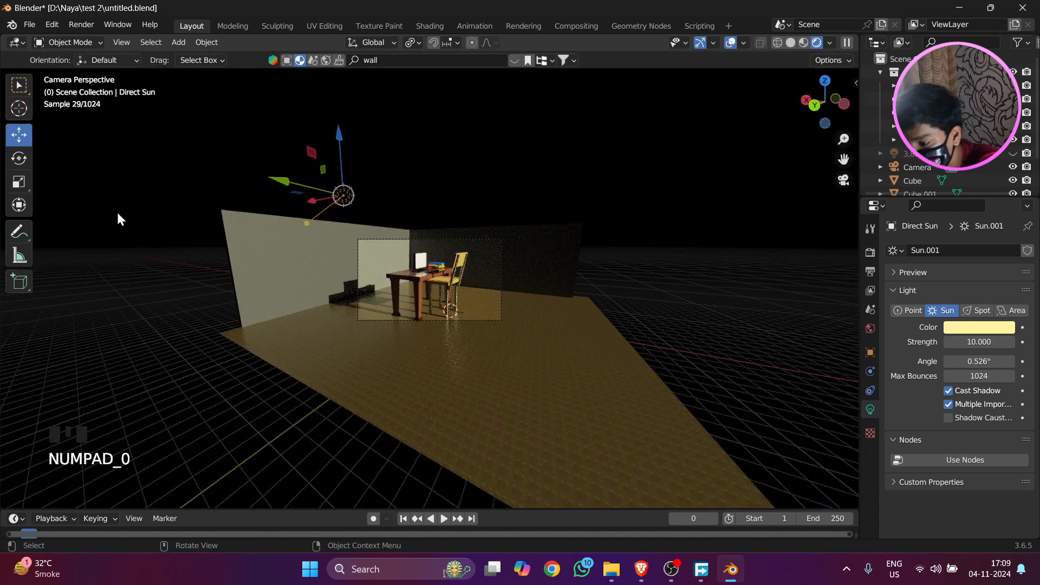
{"action": "scroll", "coordinate": [446, 347], "scroll_direction": "up", "scroll_amount": 7}
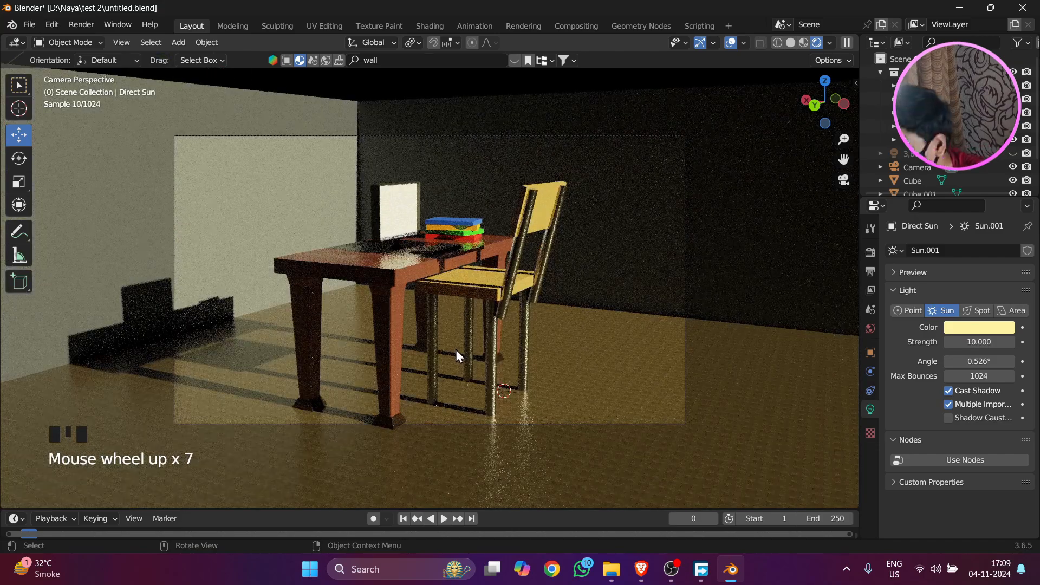
{"action": "scroll", "coordinate": [456, 352], "scroll_direction": "up", "scroll_amount": 5}
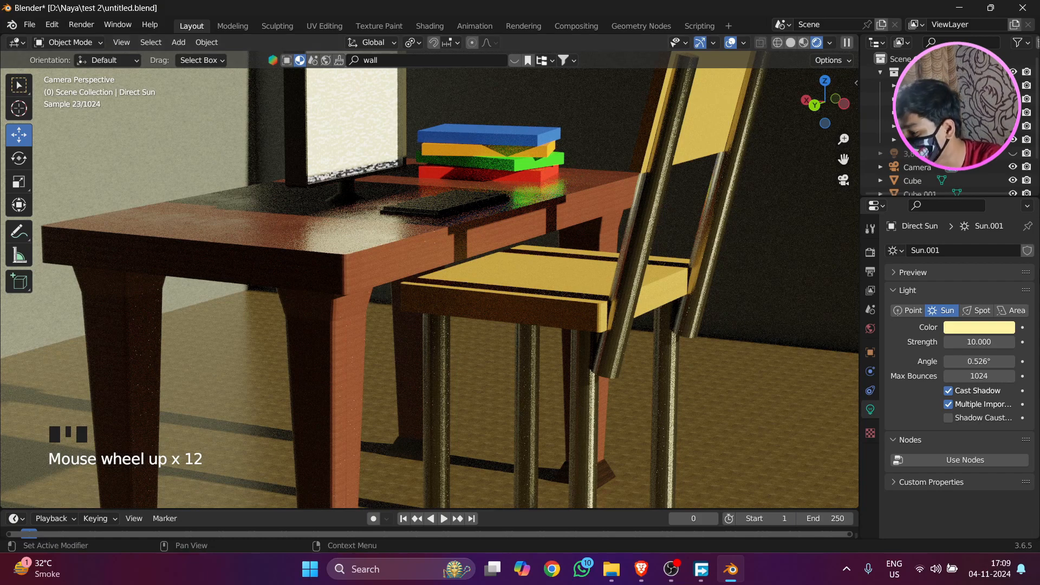
Hide the Direct Sun light and make the red ceiling light visible again.
{"action": "scroll", "coordinate": [964, 165], "scroll_direction": "down", "scroll_amount": 4}
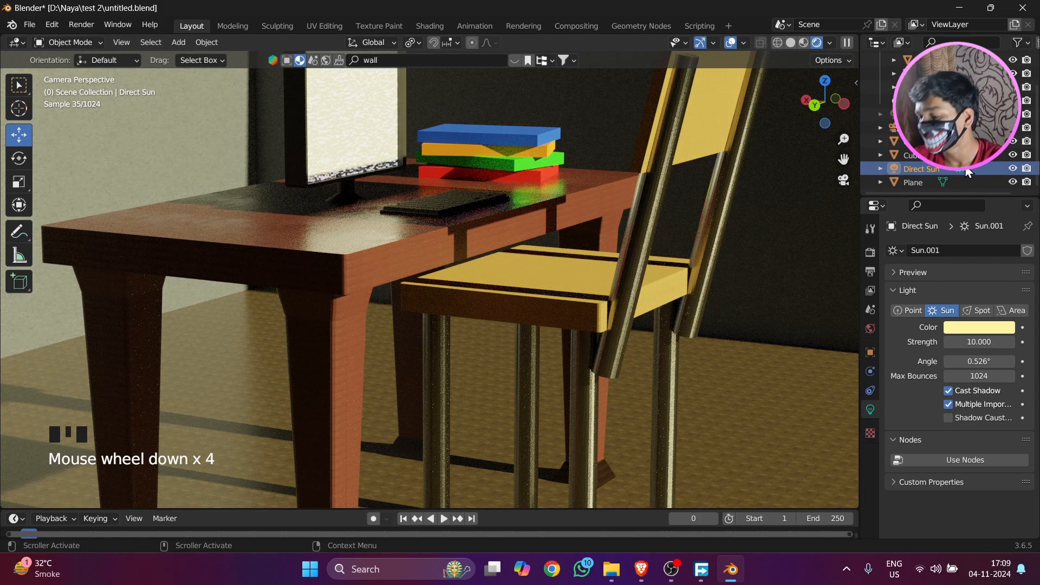
{"action": "scroll", "coordinate": [690, 187], "scroll_direction": "down", "scroll_amount": 7}
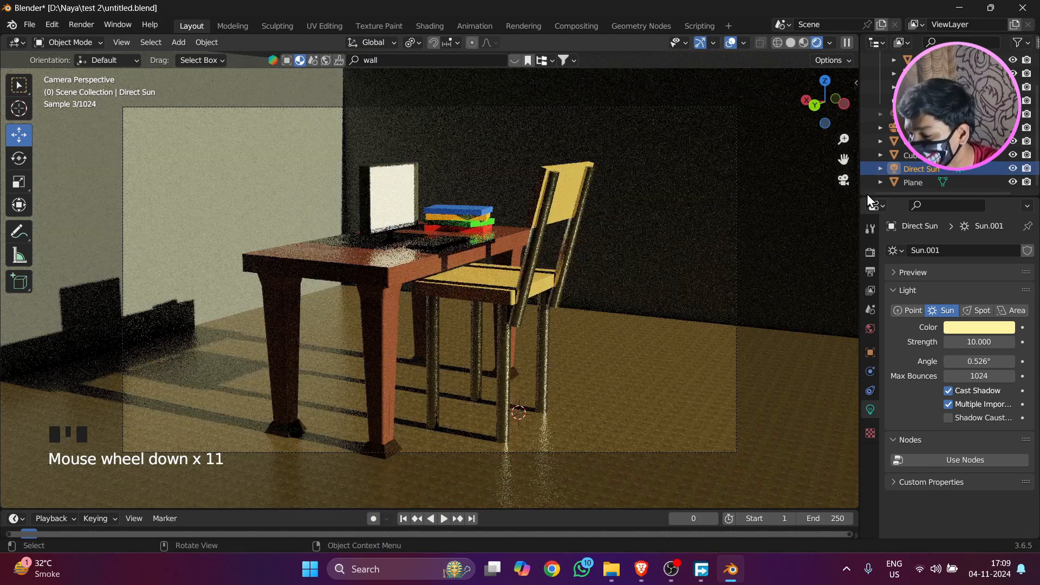
{"action": "left_click", "coordinate": [1006, 168]}
{"action": "left_click", "coordinate": [1012, 169]}
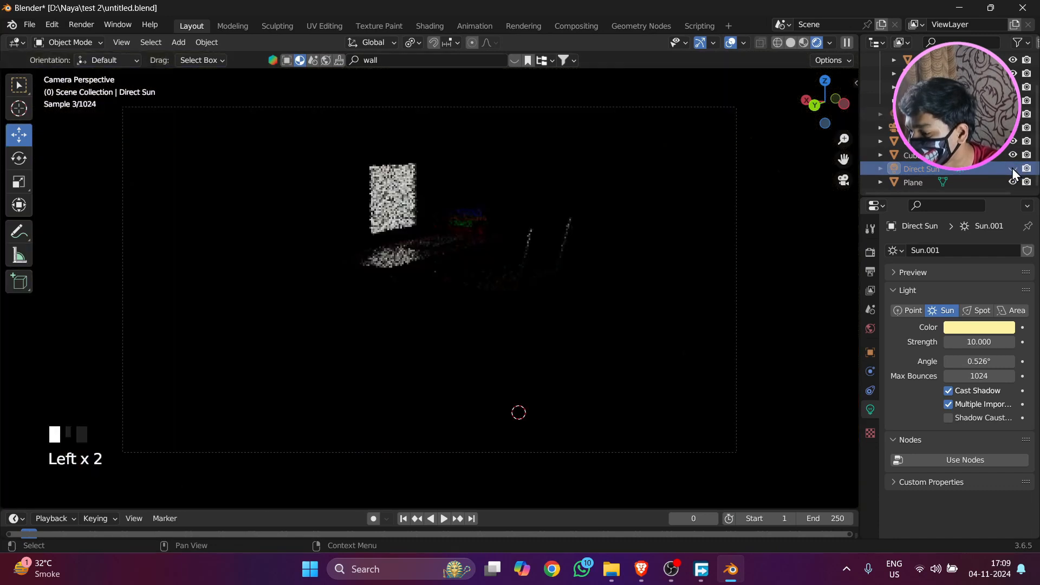
{"action": "left_click", "coordinate": [1013, 114]}
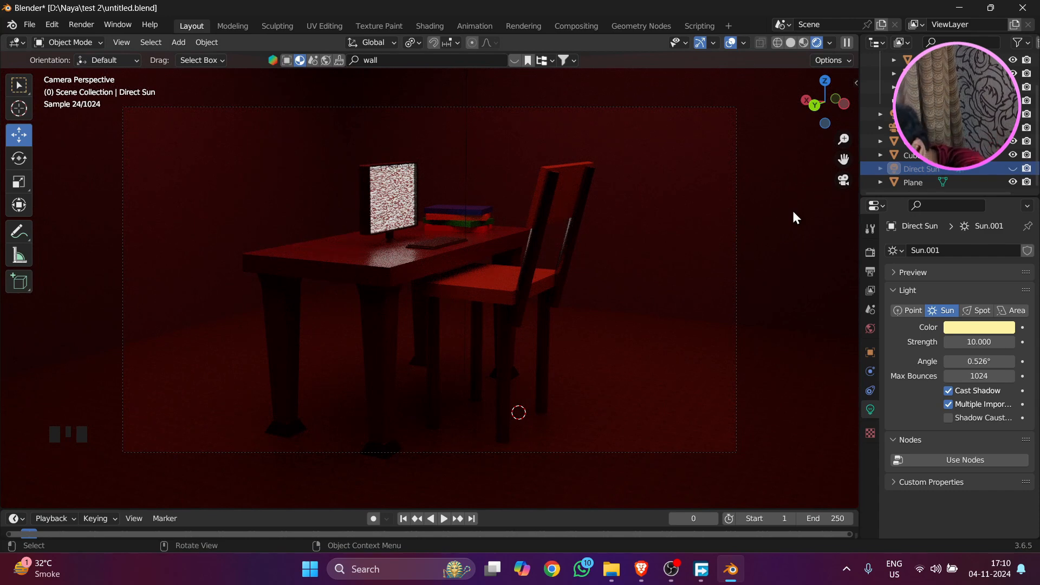
Switch the viewport to solid shading and save the file.
{"action": "key", "text": "z"}
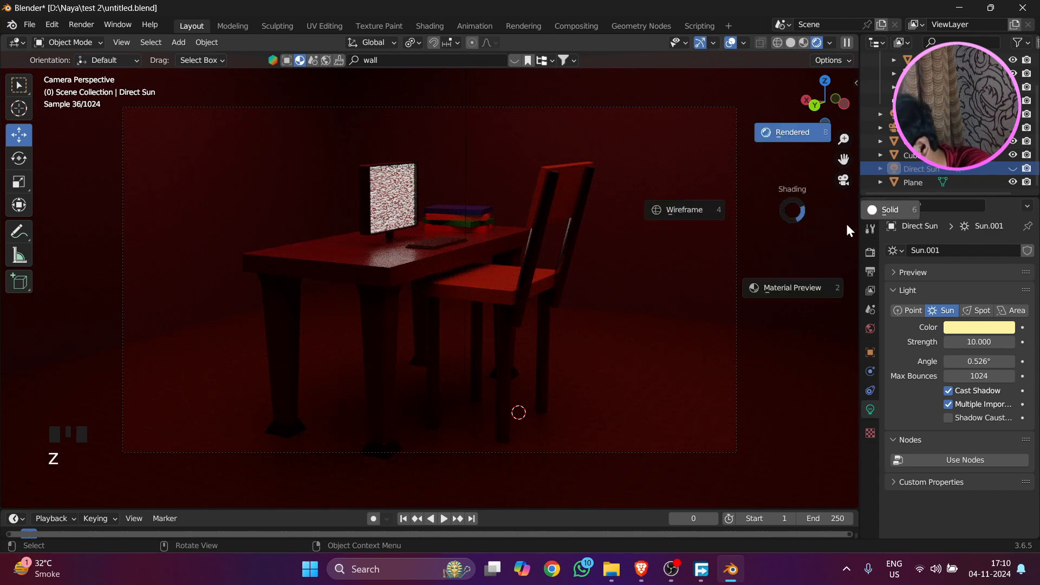
{"action": "left_click", "coordinate": [815, 232]}
{"action": "key", "text": "ctrl+s"}
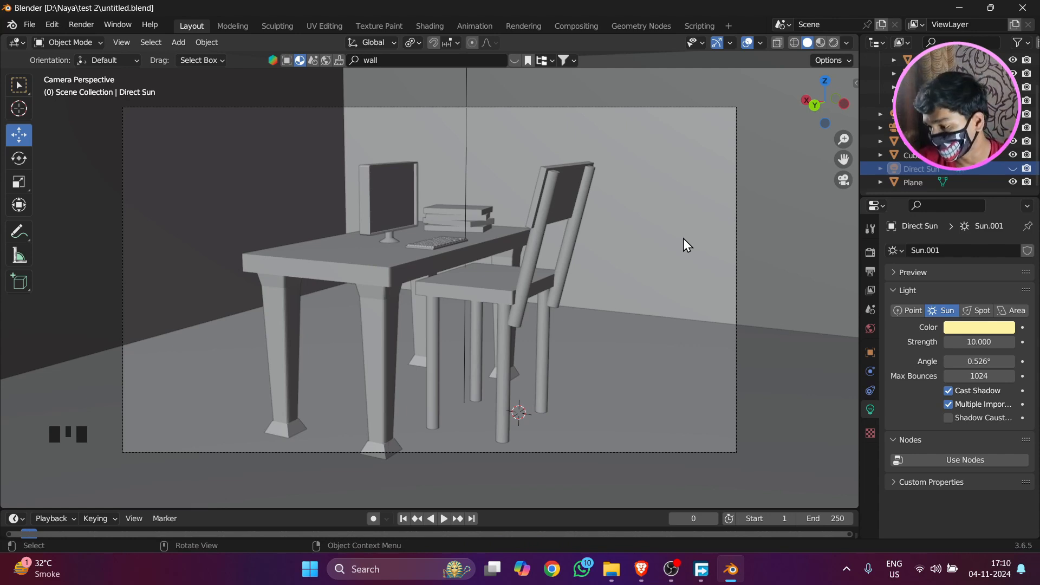
Set the render's maximum samples to 40 and render the image.
{"action": "left_click", "coordinate": [868, 253]}
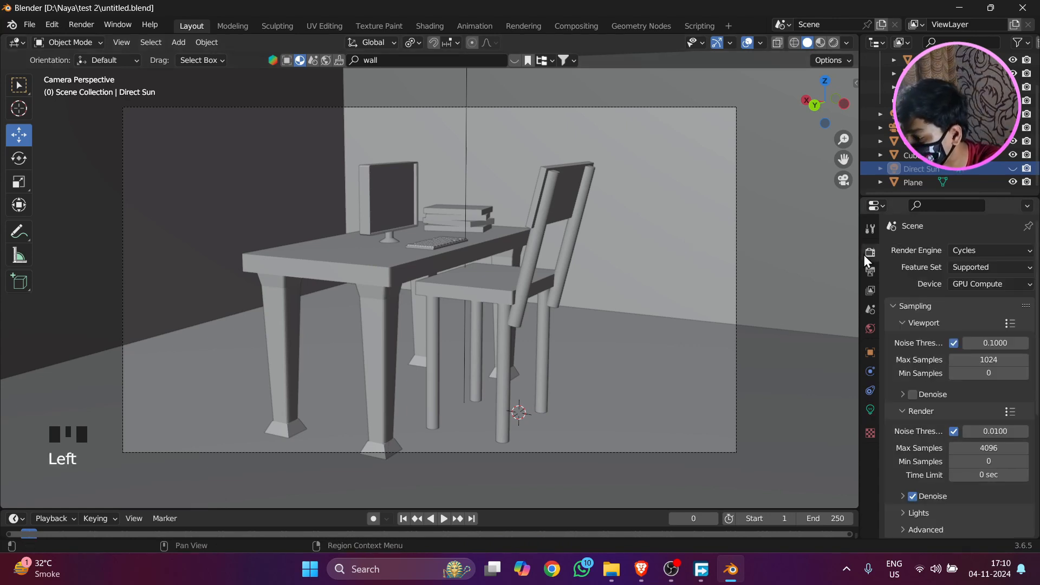
{"action": "left_click", "coordinate": [1005, 449]}
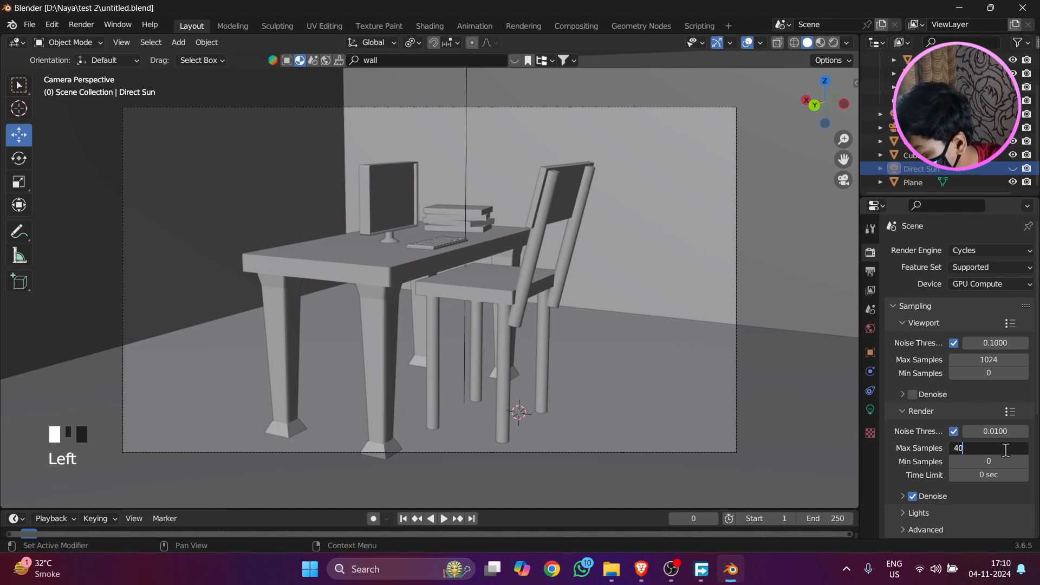
{"action": "key", "text": "Return"}
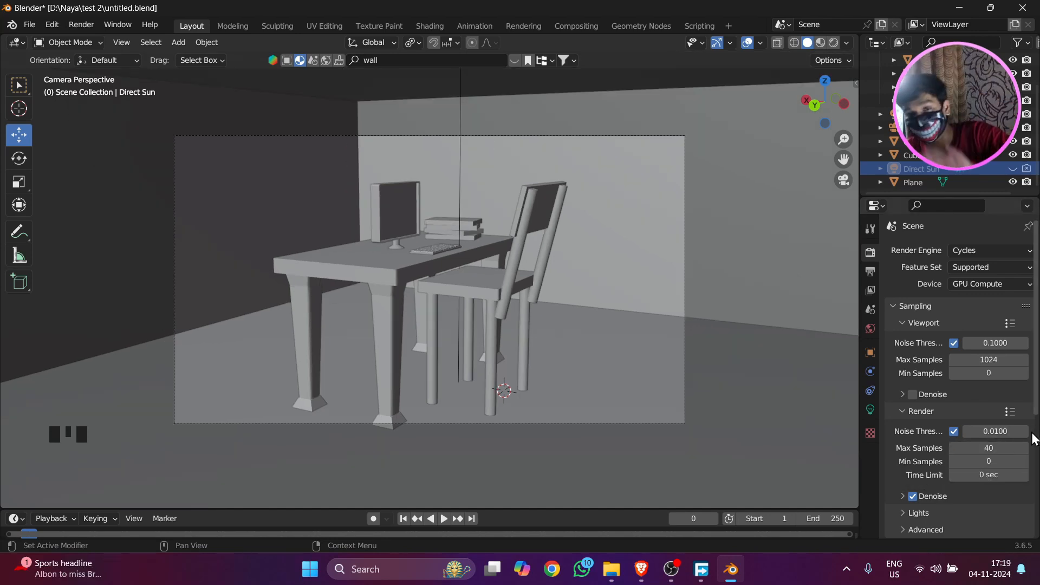
{"action": "left_click", "coordinate": [81, 25]}
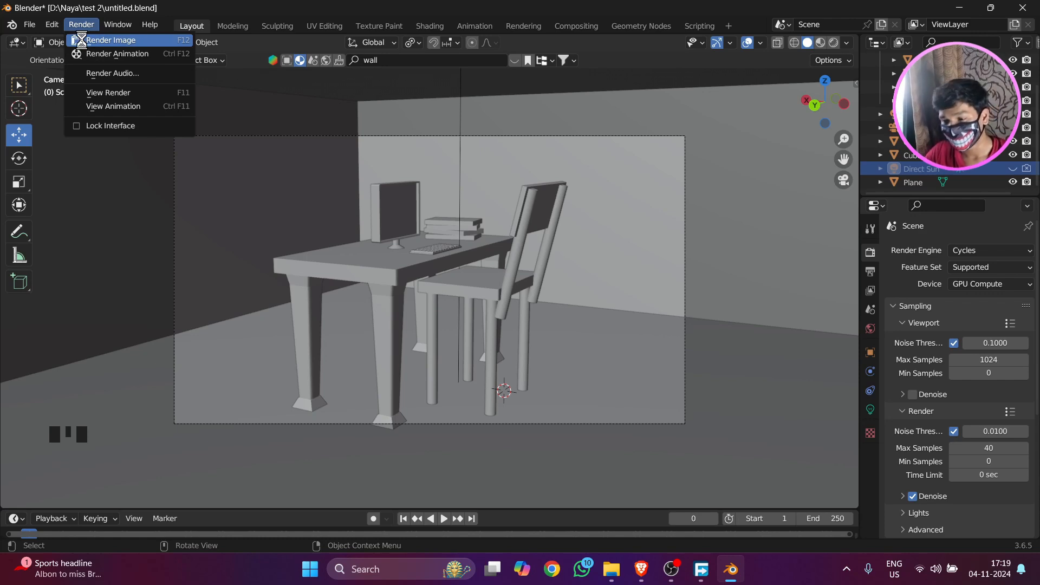
{"action": "left_click", "coordinate": [84, 41]}
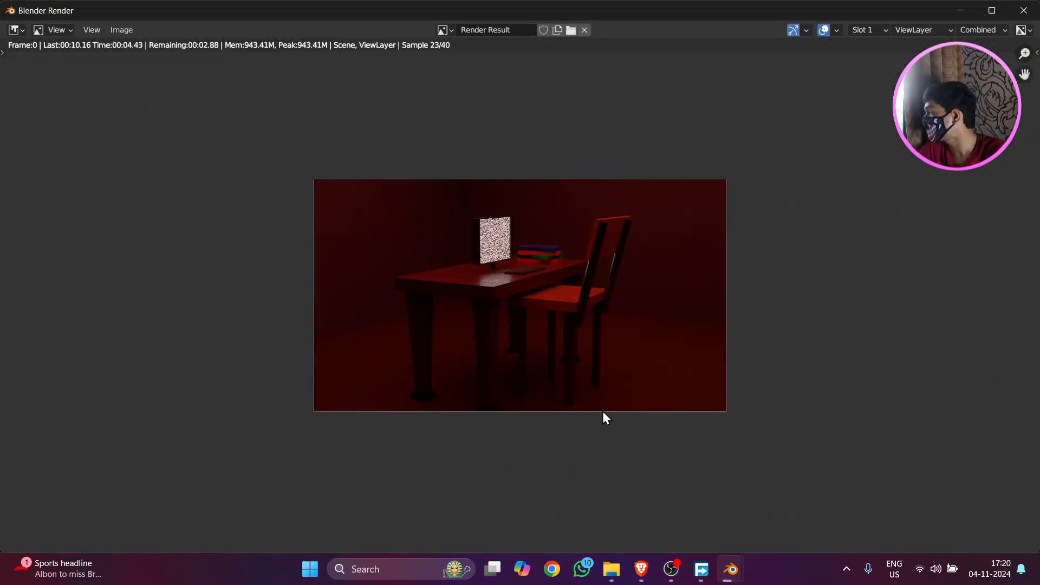